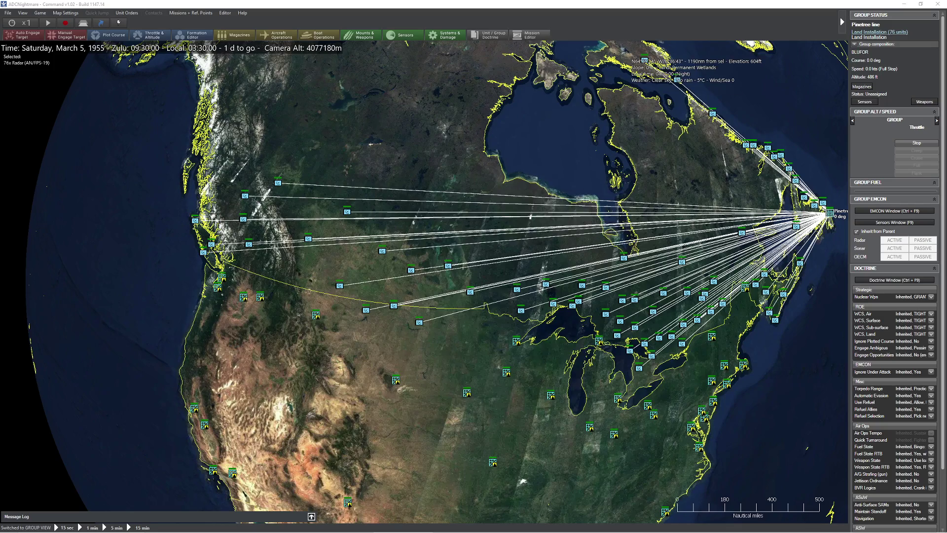
# Open the air operations list of Geiger Field in the Pacific Northwest
pyautogui.moveTo(484, 420); pyautogui.dragTo(455, 353)
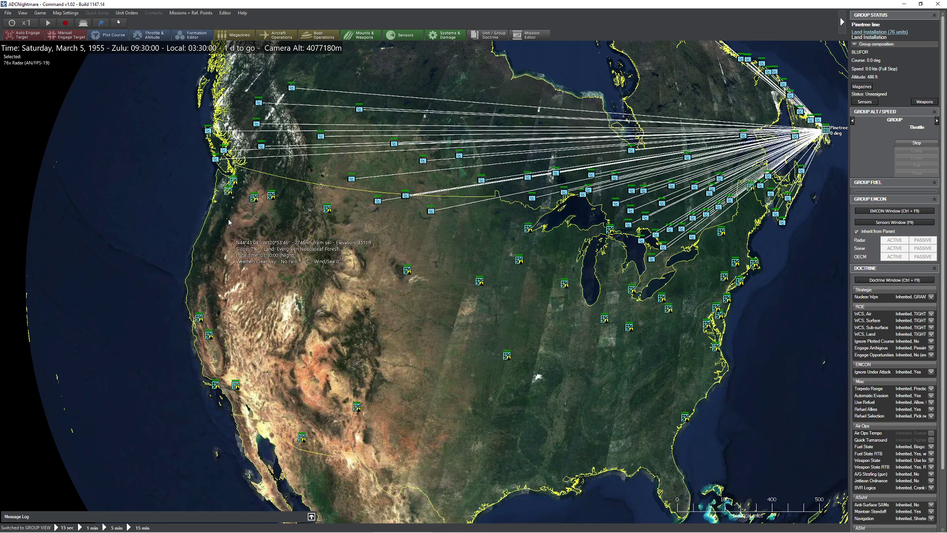
pyautogui.click(234, 183)
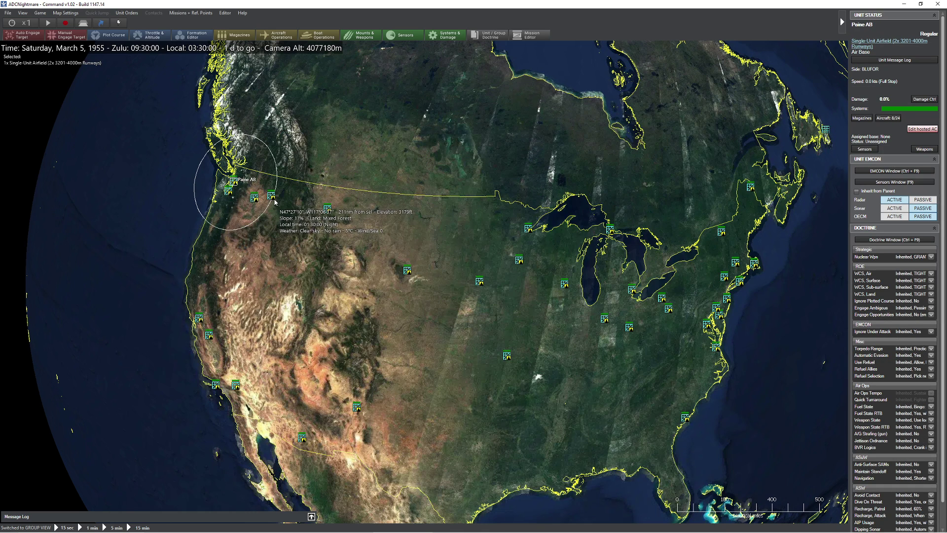
pyautogui.click(271, 196)
pyautogui.press('F6')
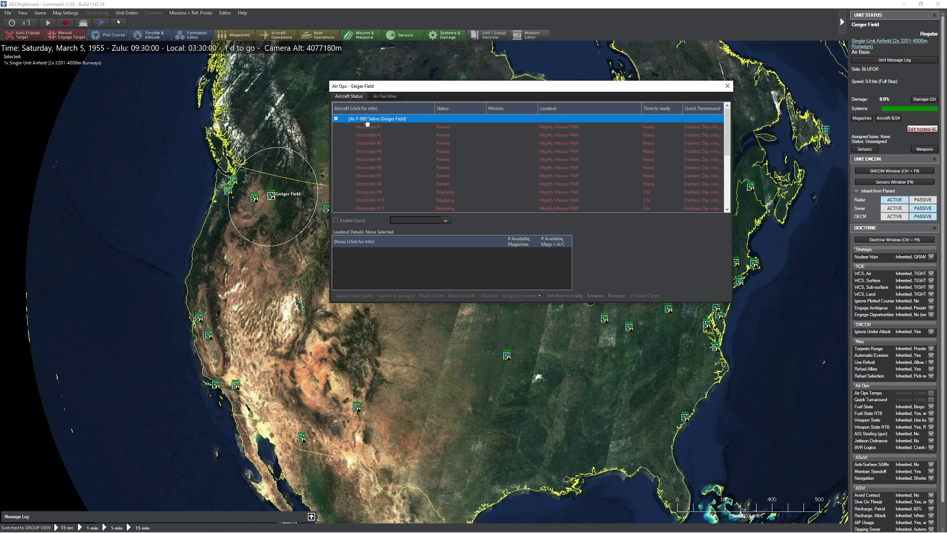
# Examine the database entry of Geiger Field's F-86D Sabre, collapse its aircraft group and close the airfield's aircraft list
pyautogui.click(366, 120)
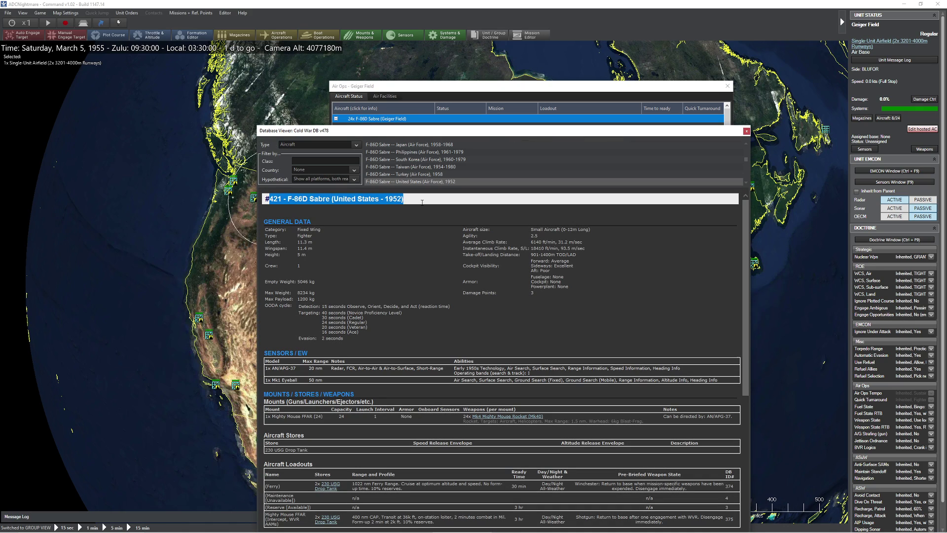
pyautogui.moveTo(475, 130); pyautogui.dragTo(416, 62)
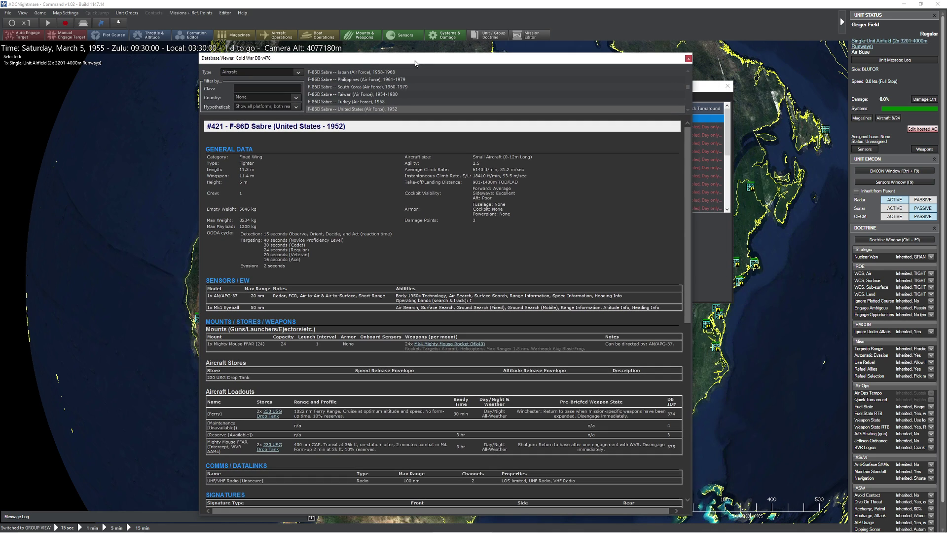
pyautogui.press('Escape')
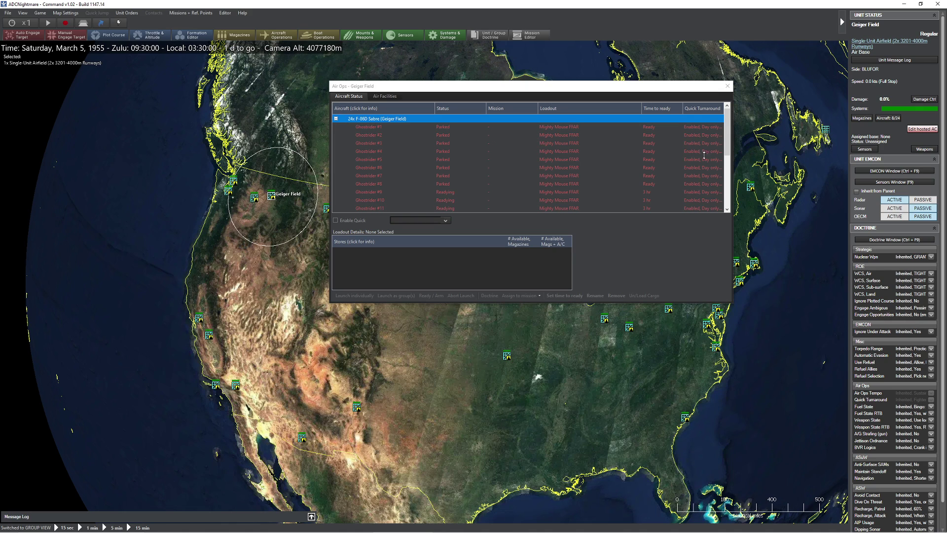
pyautogui.click(337, 119)
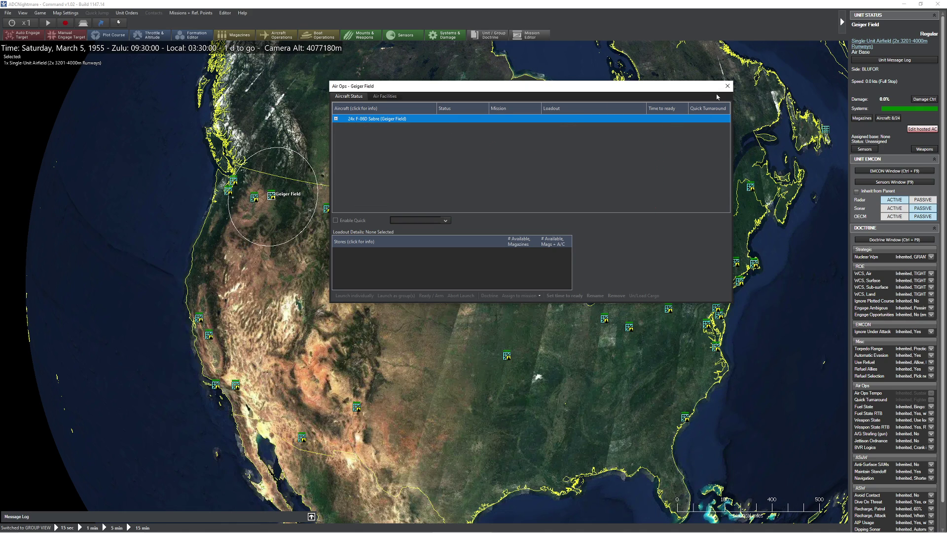
pyautogui.press('Escape')
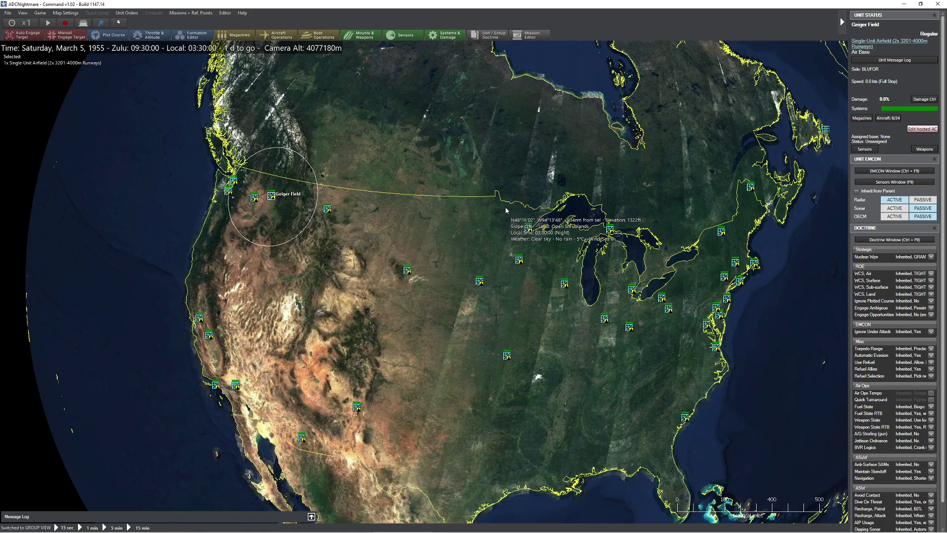
# Look through the order of battle, collapsing the airfields from Andrews AFB to Duluth AB and selecting Duluth AB
pyautogui.moveTo(474, 310); pyautogui.dragTo(489, 288)
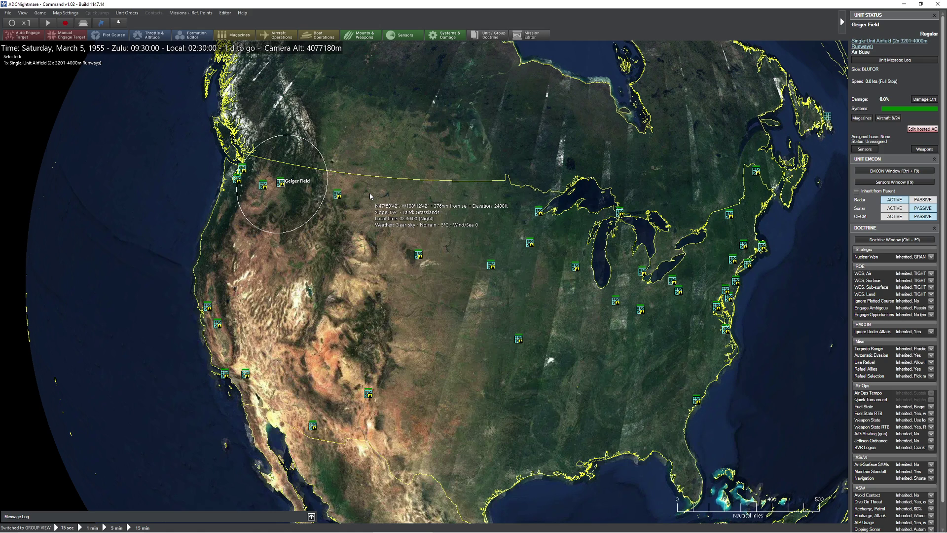
pyautogui.hotkey('ctrl', 'b')
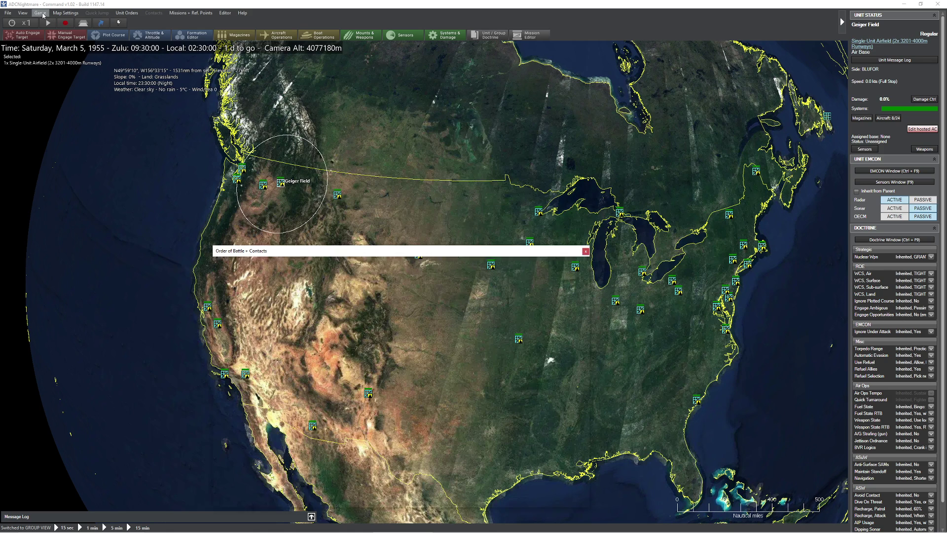
pyautogui.click(220, 278)
pyautogui.click(219, 278)
pyautogui.click(220, 285)
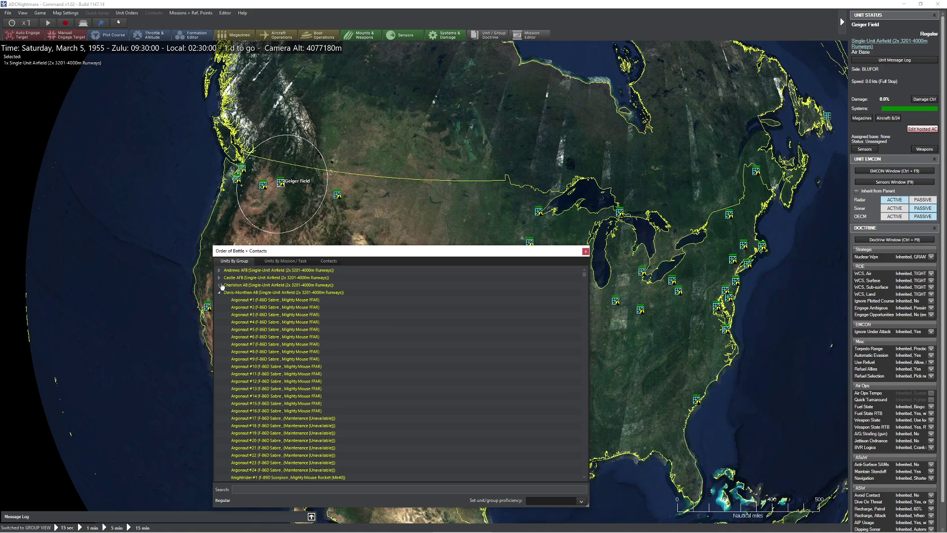
pyautogui.click(220, 293)
pyautogui.click(220, 300)
pyautogui.doubleClick(219, 308)
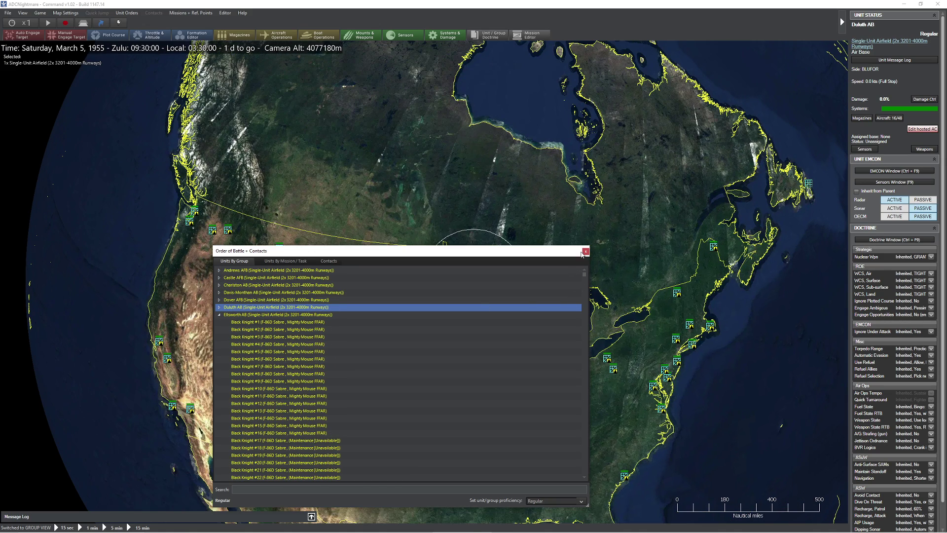
pyautogui.click(586, 251)
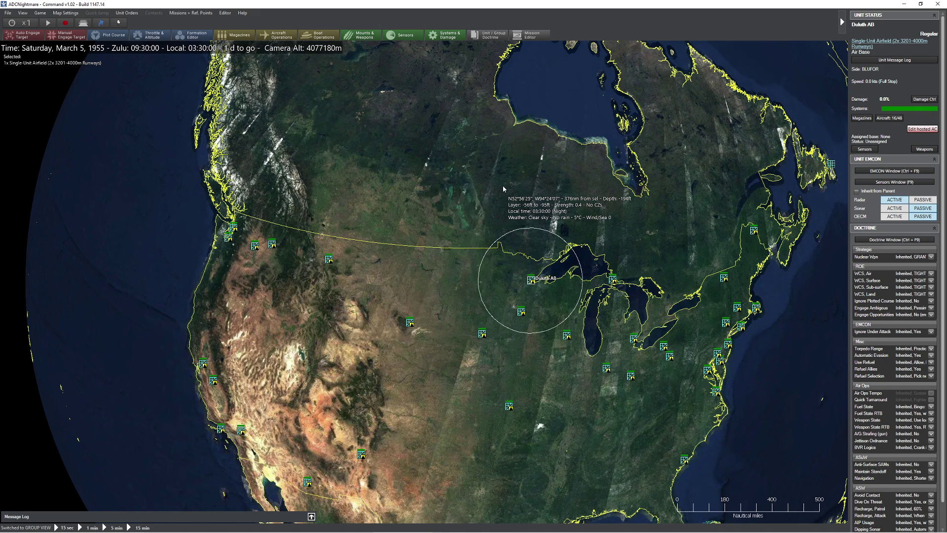
# Review the unassigned F-86D Sabre, F-94C Starfire and F-89D Scorpion units in the Mission Editor
pyautogui.hotkey('ctrl', 'F11')
pyautogui.click(670, 175)
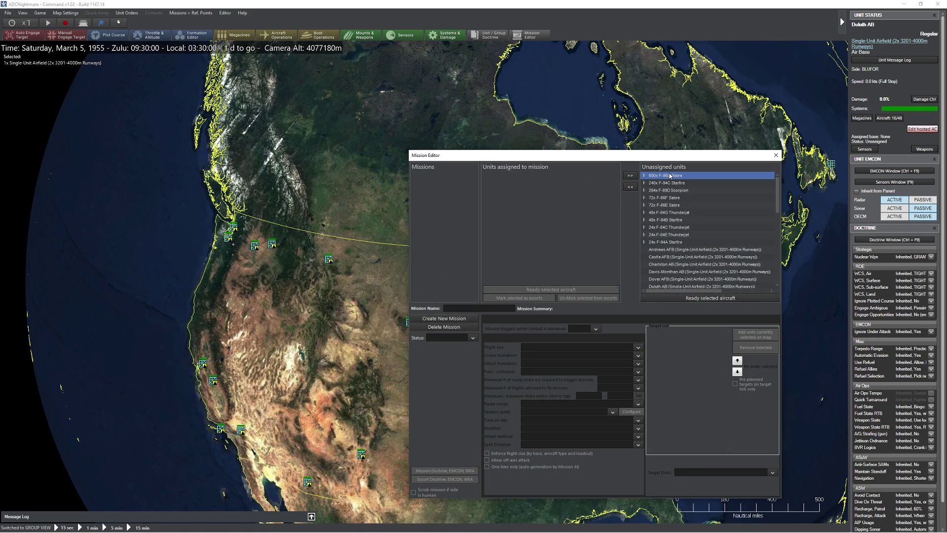
pyautogui.click(676, 183)
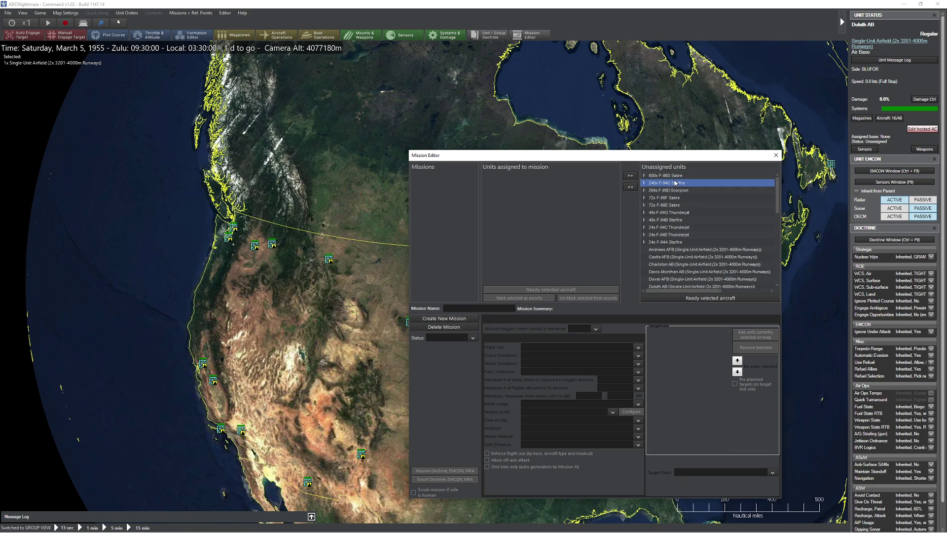
pyautogui.click(679, 191)
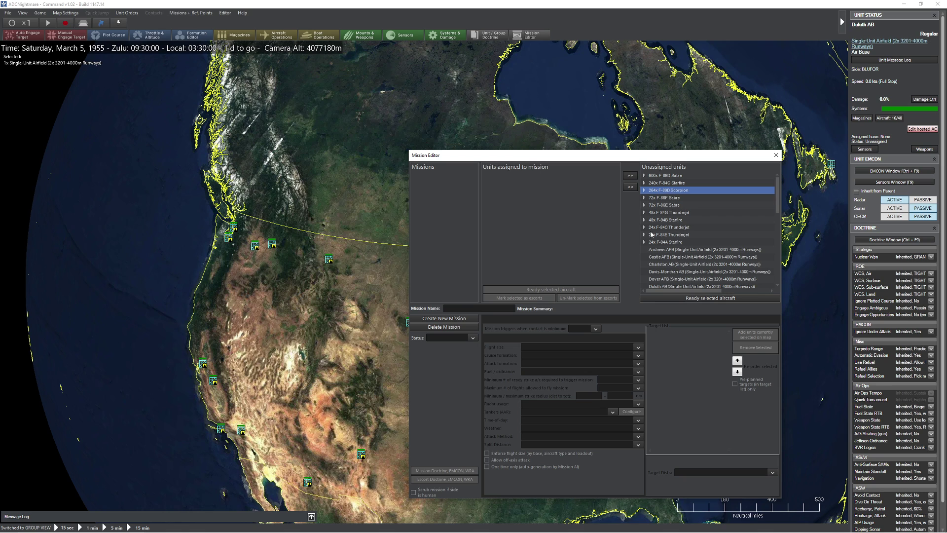
pyautogui.click(777, 155)
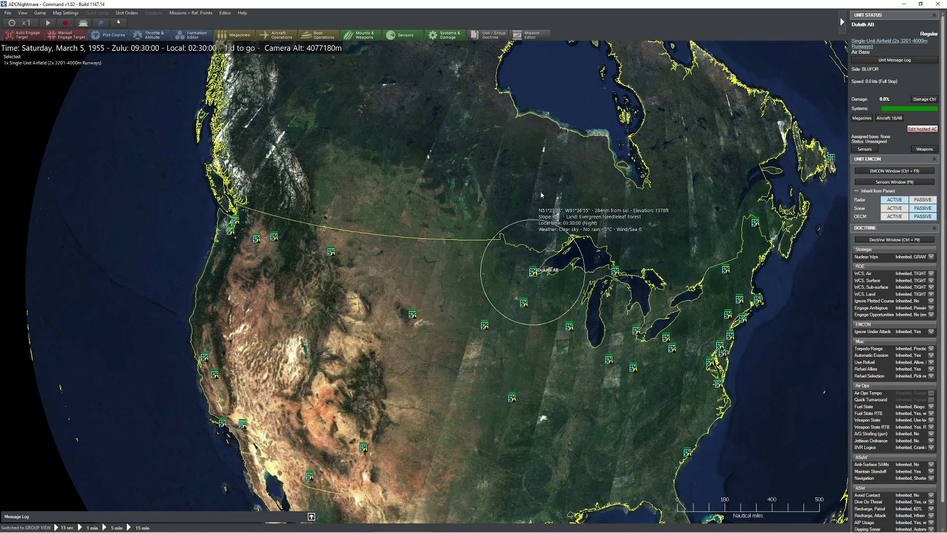
pyautogui.press('Down')
pyautogui.press('Left')
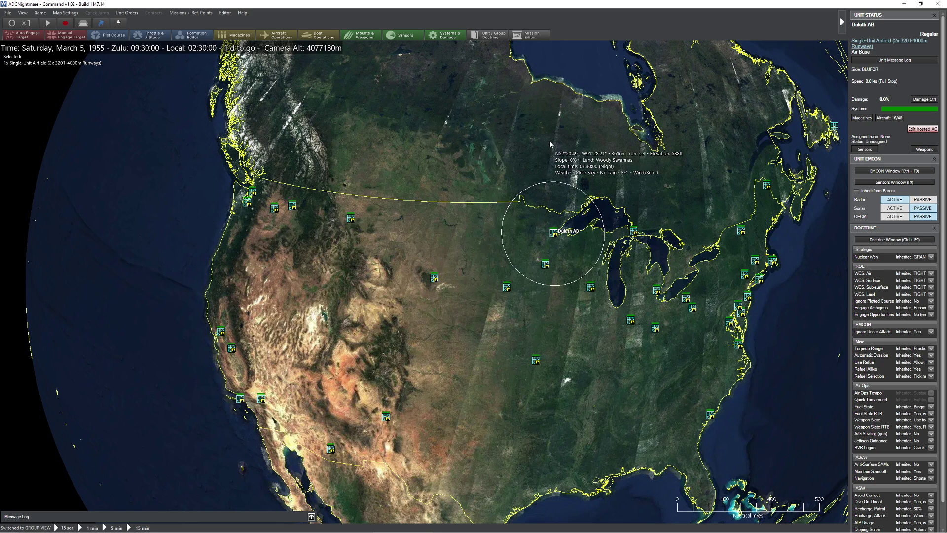
pyautogui.press('Right')
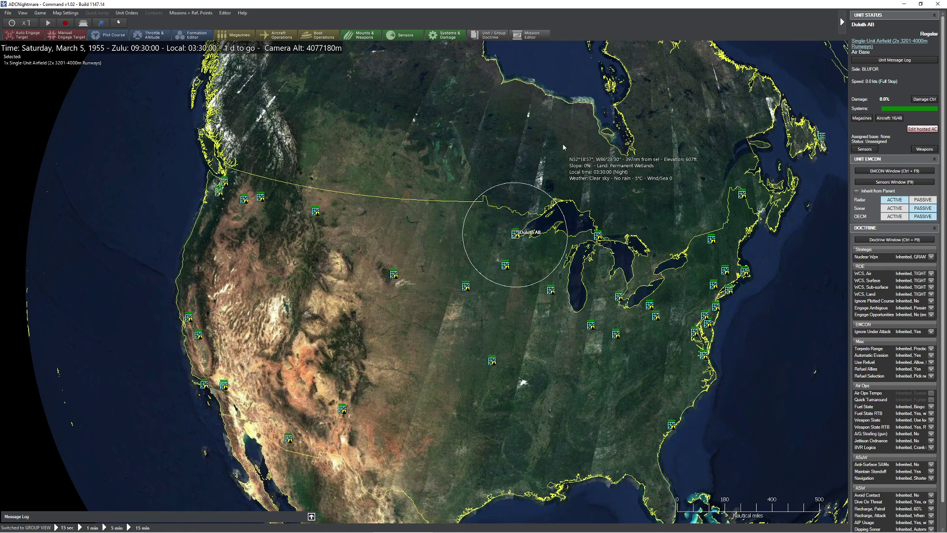
# Look up the SAM Bty (Nike Ajax) entry in the database, filtering facilities by class "aja"
pyautogui.click(42, 16)
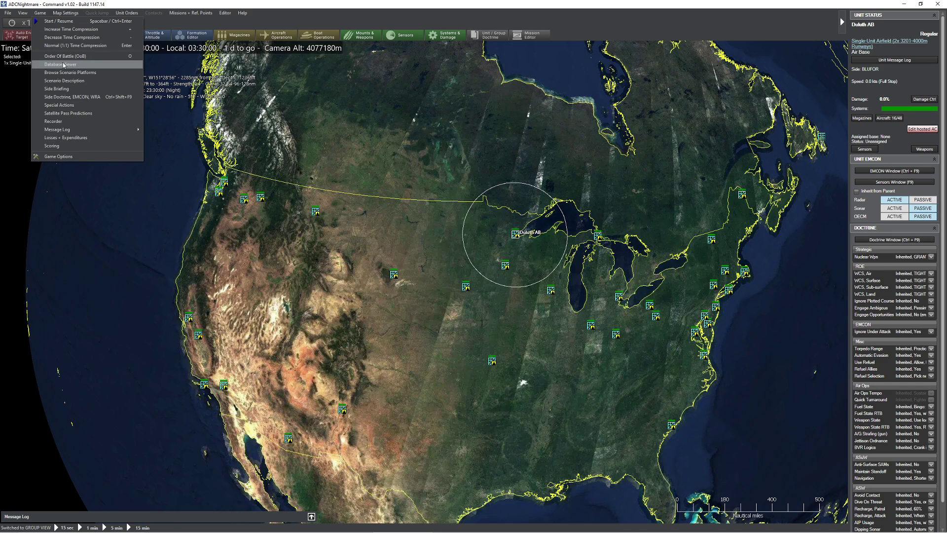
pyautogui.click(54, 60)
pyautogui.click(262, 72)
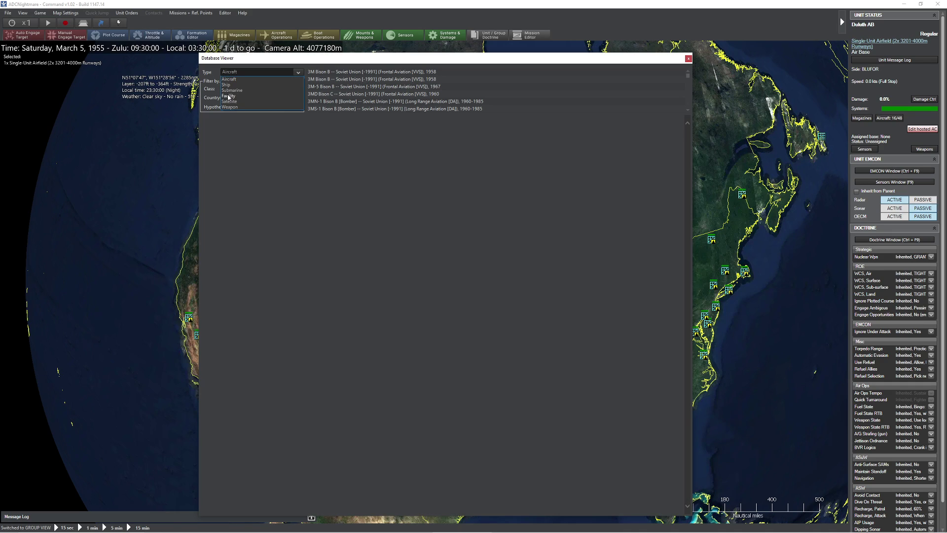
pyautogui.click(242, 86)
pyautogui.write('aja')
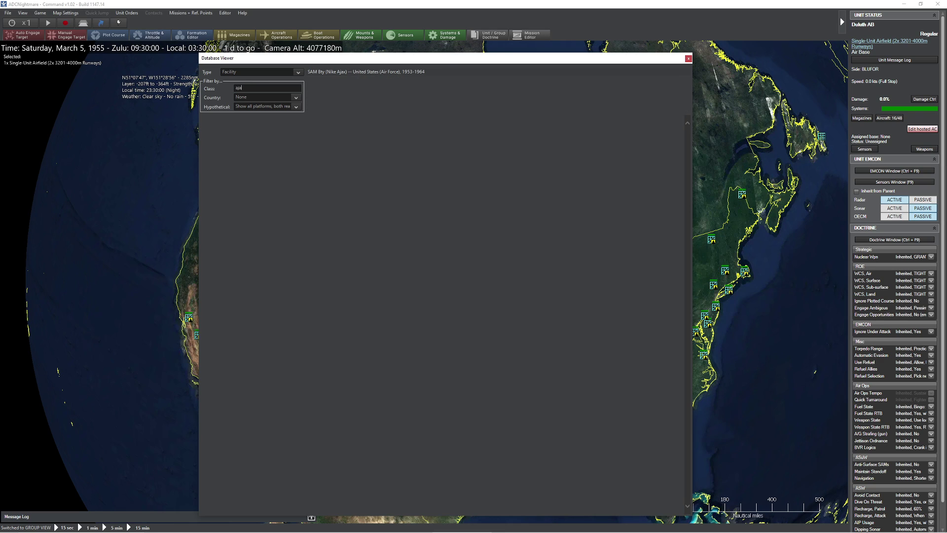
pyautogui.click(345, 74)
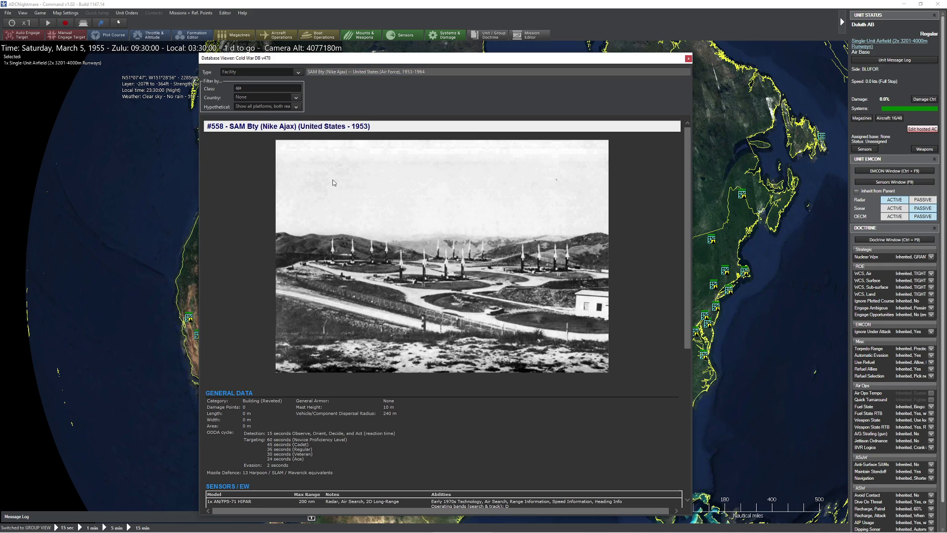
# Filter the facility database by class "bomarc" and view the United States CIM-10B Bomarc battery with 48 launchers
pyautogui.press('BackSpace')
pyautogui.press('BackSpace')
pyautogui.press('BackSpace')
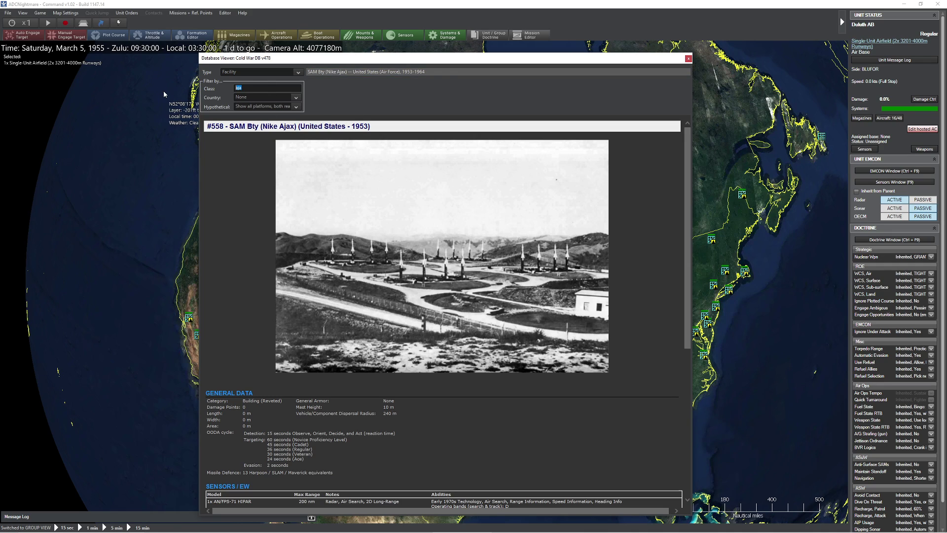
pyautogui.write('bomarc')
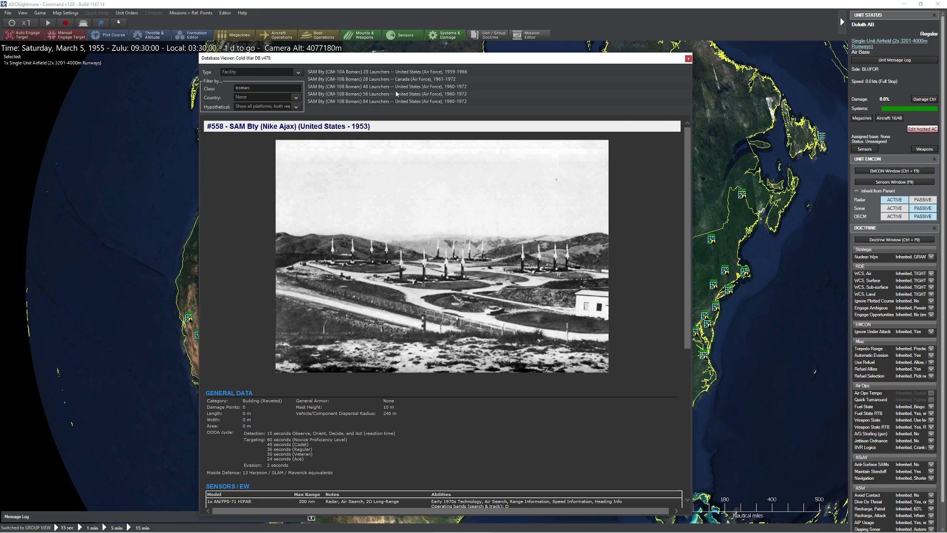
pyautogui.click(398, 94)
pyautogui.click(449, 87)
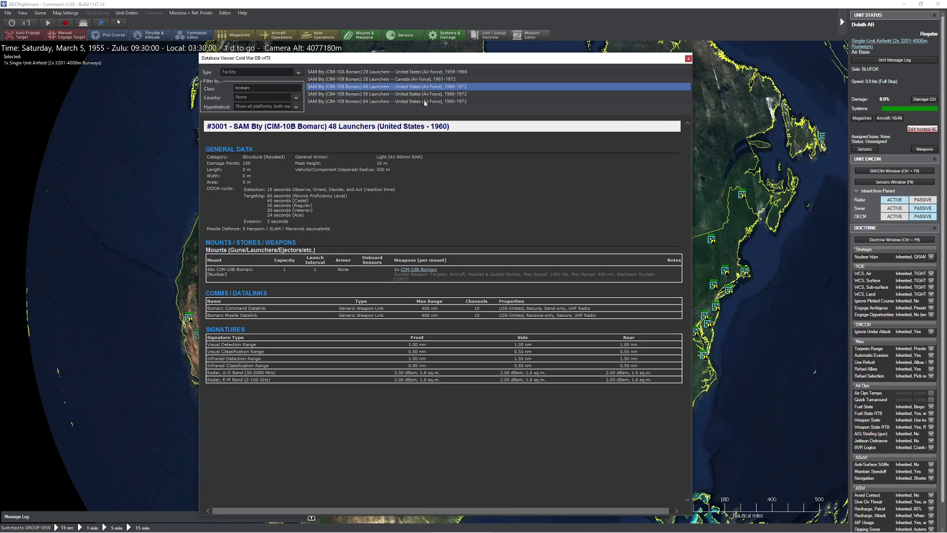
pyautogui.click(403, 215)
pyautogui.click(688, 59)
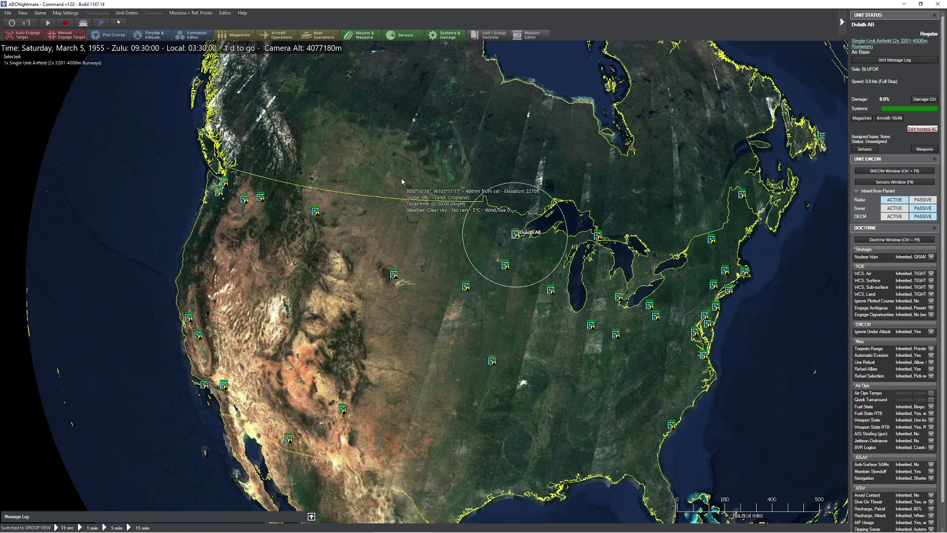
pyautogui.scroll(1, 456, 214)
pyautogui.scroll(1, 457, 214)
pyautogui.scroll(1, 457, 215)
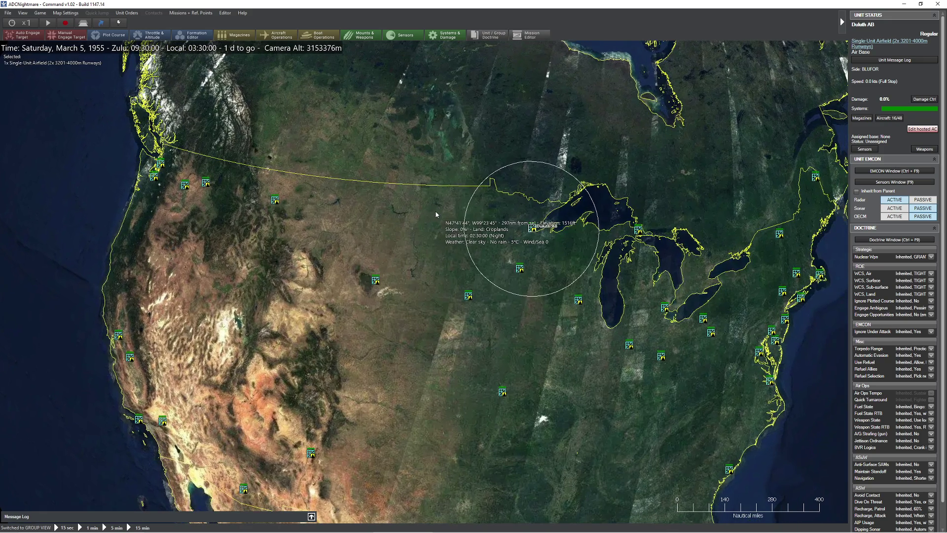
pyautogui.scroll(1, 434, 230)
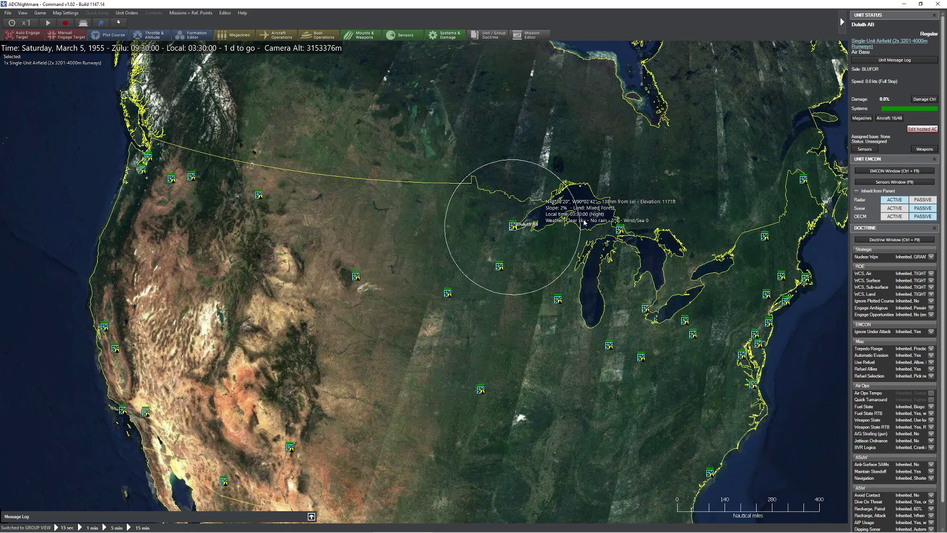
pyautogui.click(225, 13)
pyautogui.moveTo(298, 217)
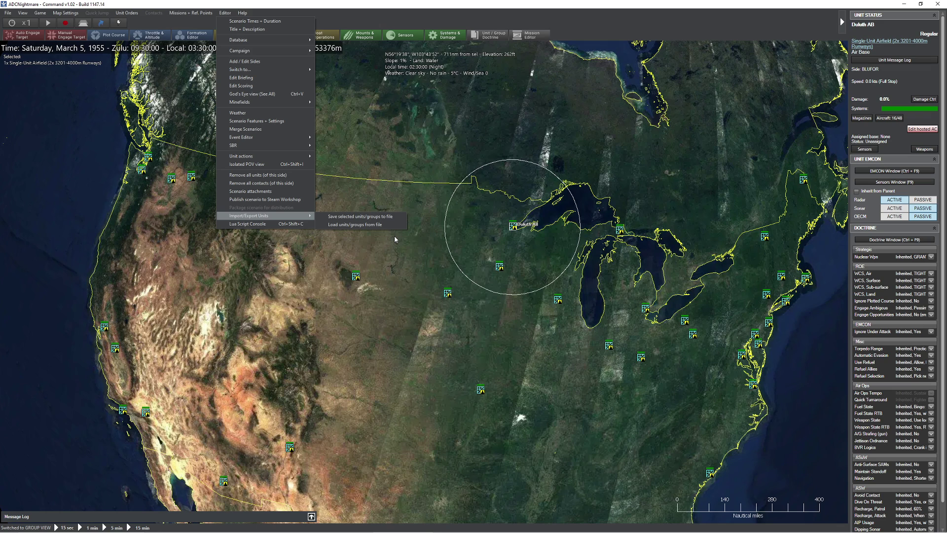
pyautogui.click(419, 233)
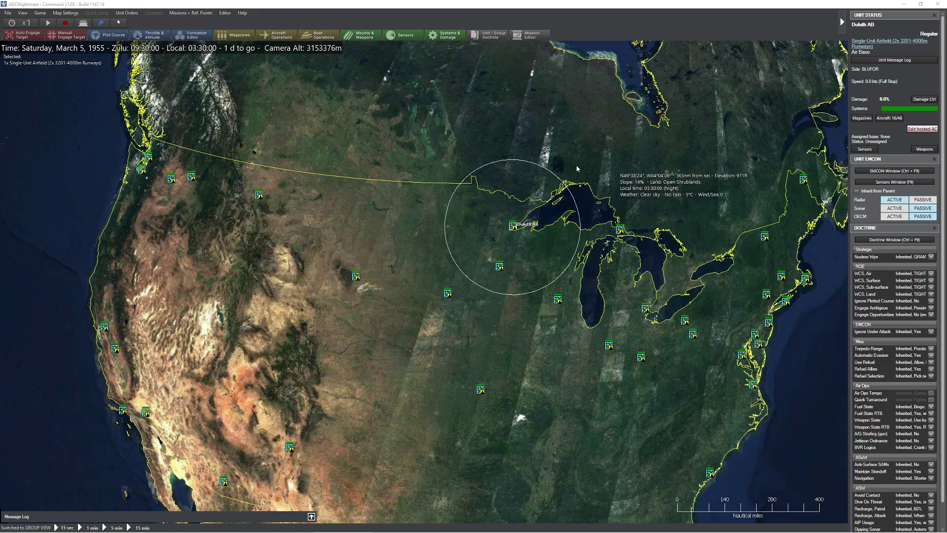
# Add a new side named USARMY to the scenario and select BLUFOR in the side list
pyautogui.click(225, 13)
pyautogui.click(260, 61)
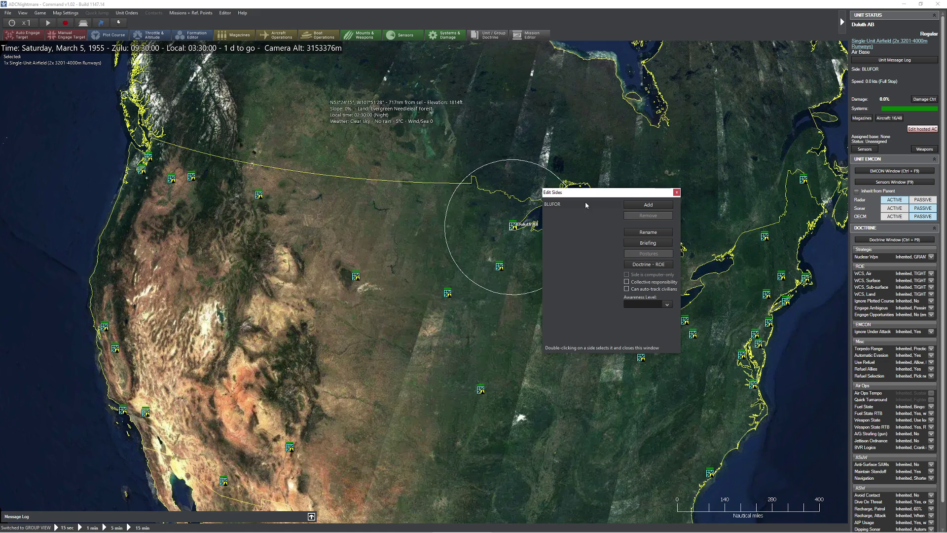
pyautogui.click(645, 208)
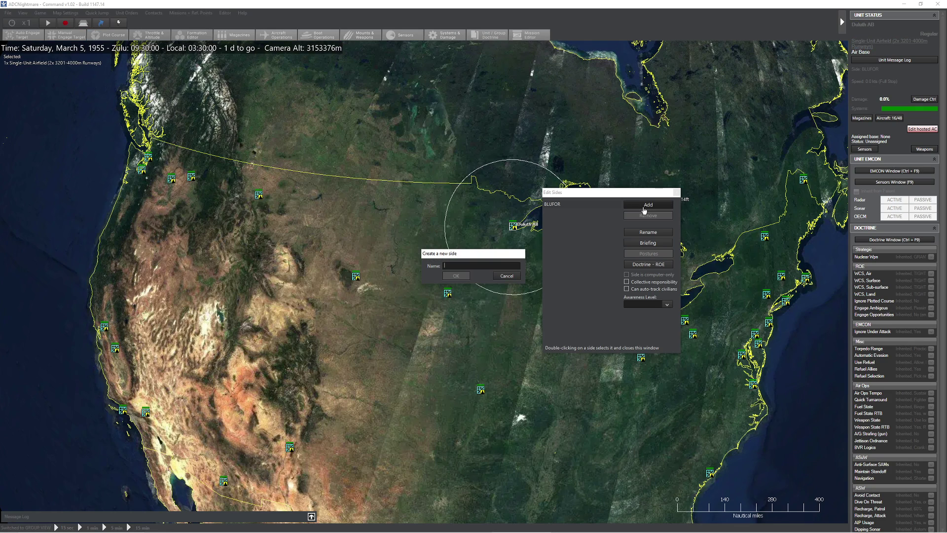
pyautogui.write('USARMY')
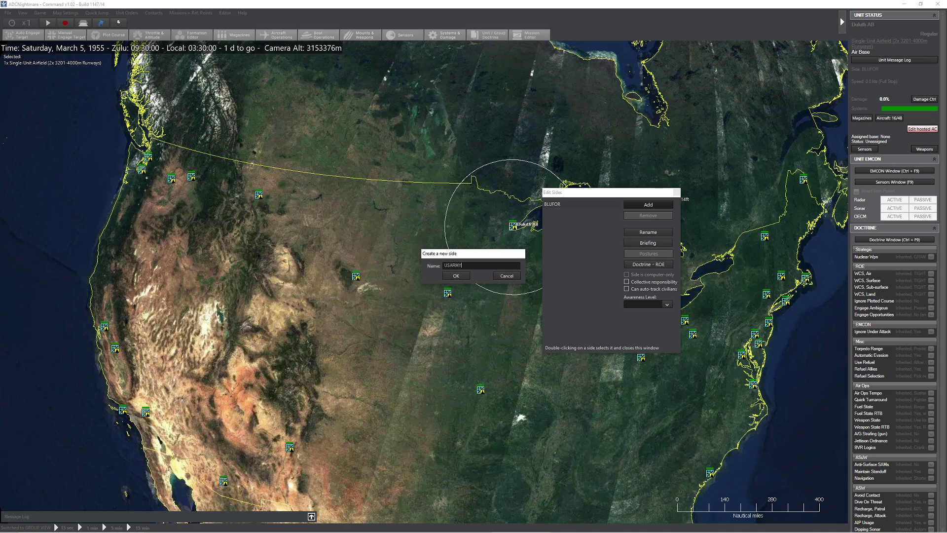
pyautogui.click(457, 276)
pyautogui.click(563, 203)
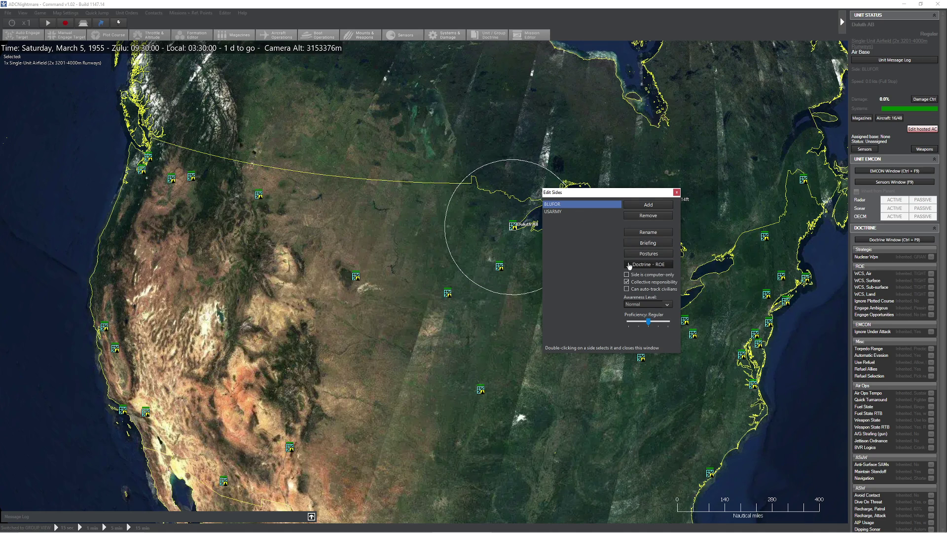
# Rename the BLUFOR side to USAF
pyautogui.click(646, 232)
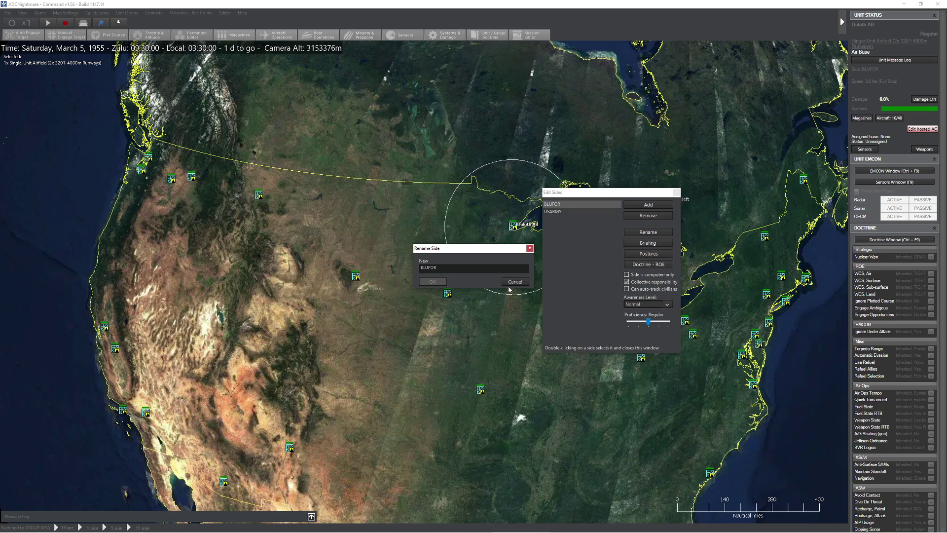
pyautogui.doubleClick(470, 269)
pyautogui.write('USAF')
pyautogui.click(430, 282)
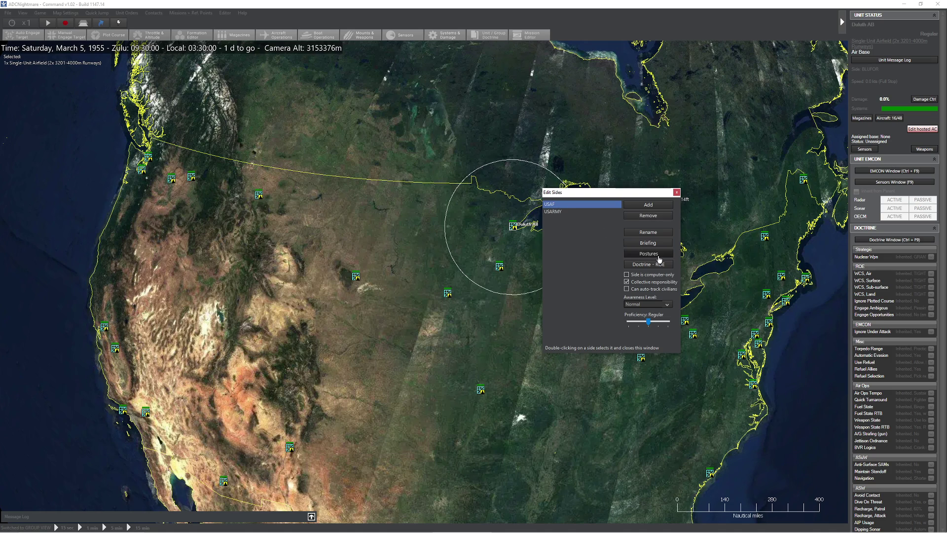
# Set the USAF side's posture toward USARMY to Friendly
pyautogui.click(649, 254)
pyautogui.click(451, 307)
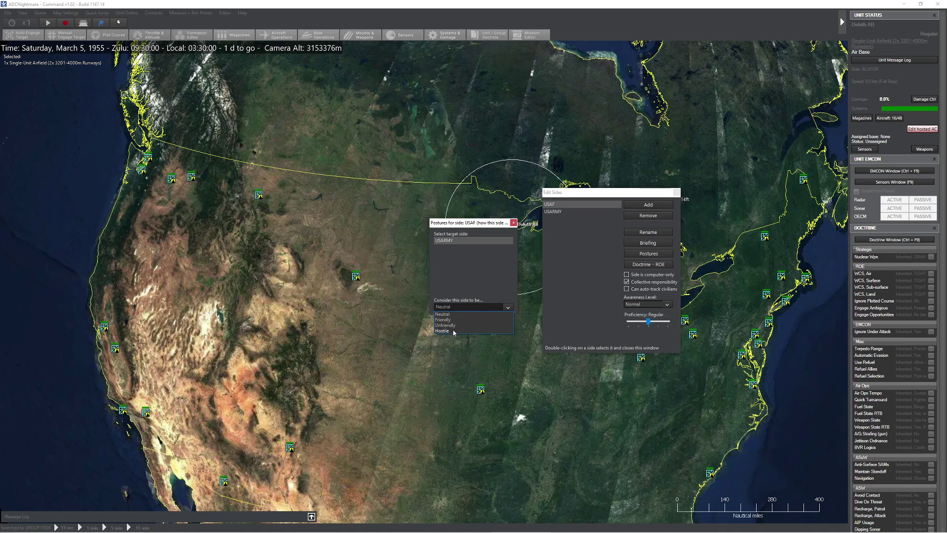
pyautogui.click(452, 320)
pyautogui.click(514, 223)
# Set the USARMY side's posture toward USAF to Friendly and make USARMY the active side
pyautogui.click(602, 212)
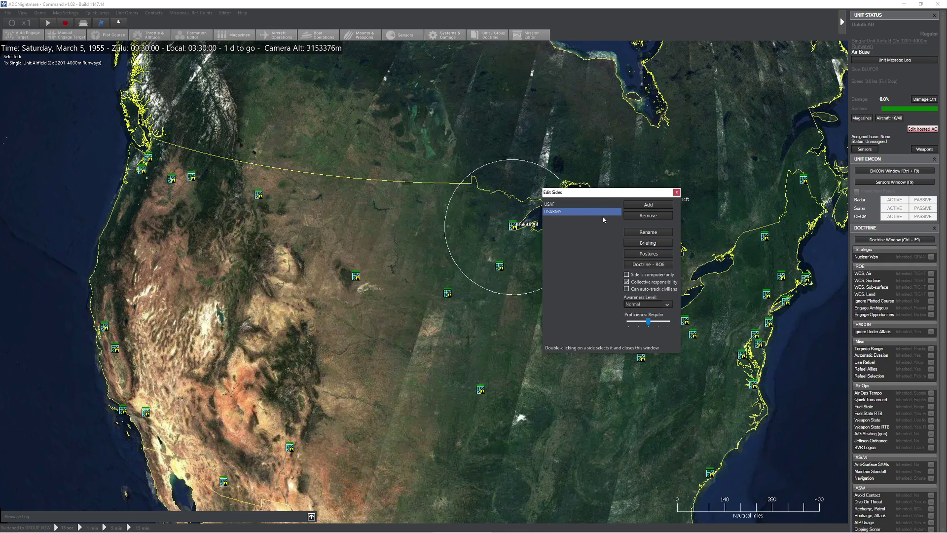
pyautogui.click(659, 257)
pyautogui.click(451, 307)
pyautogui.click(452, 320)
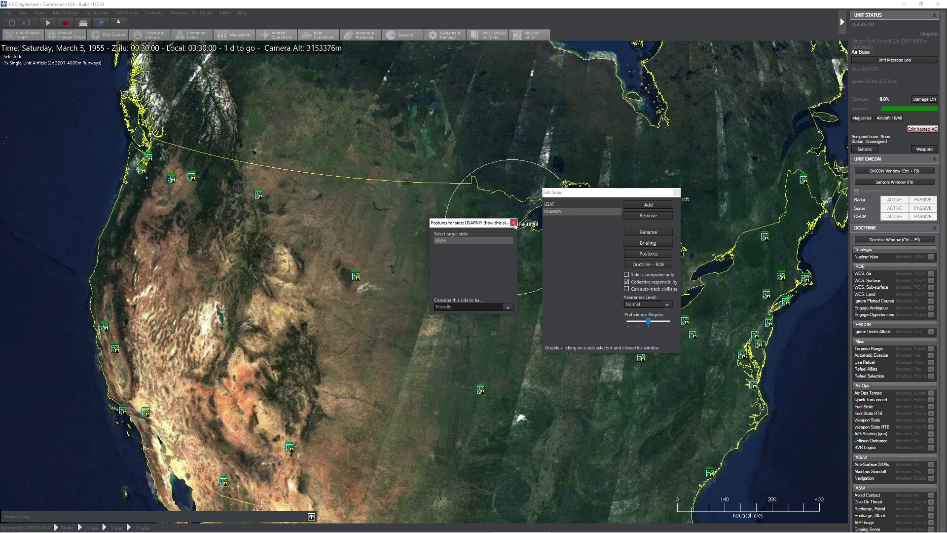
pyautogui.click(513, 222)
pyautogui.doubleClick(560, 214)
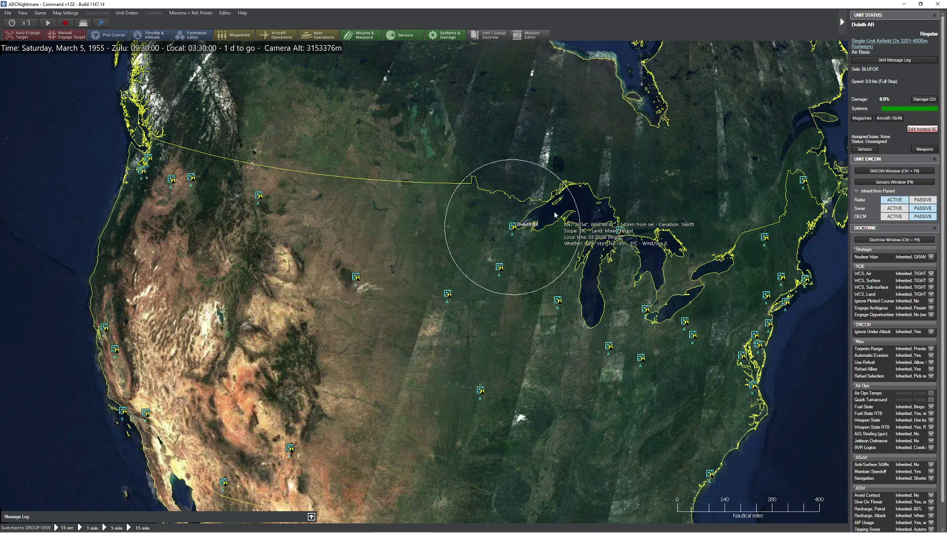
# Load the NIKE AJAX SAM Sites.inst installation from the CWDB Continental US folder into USARMY and select the imported group near Lake Michigan
pyautogui.click(225, 13)
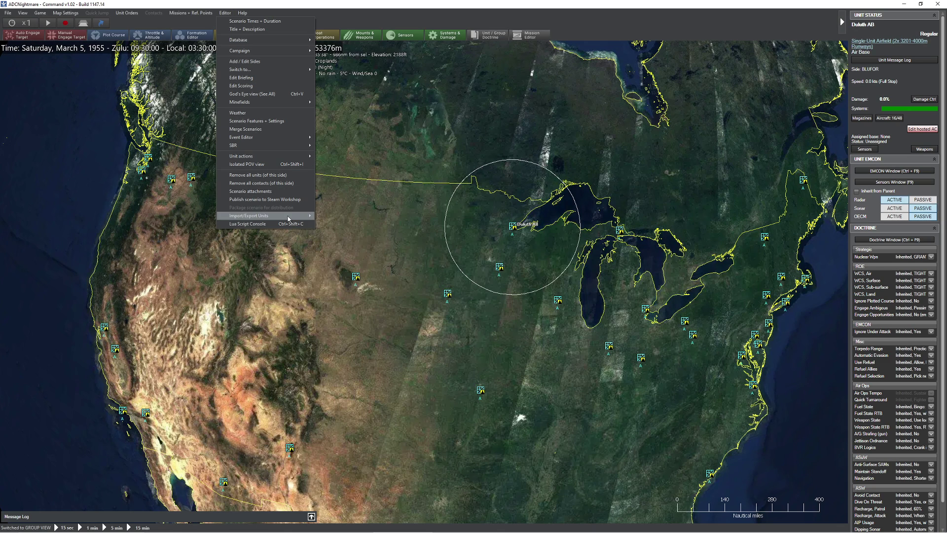
pyautogui.click(345, 223)
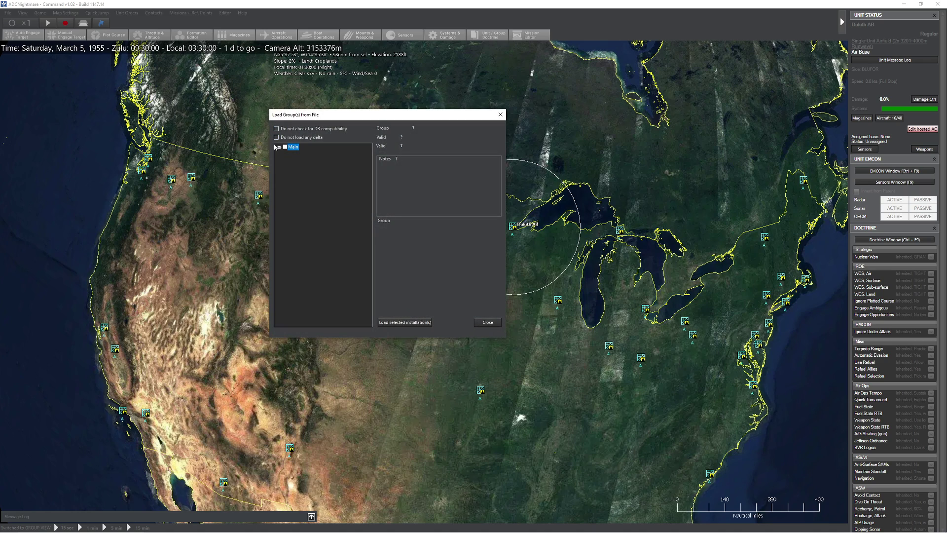
pyautogui.click(281, 148)
pyautogui.click(286, 154)
pyautogui.moveTo(371, 169); pyautogui.dragTo(365, 193)
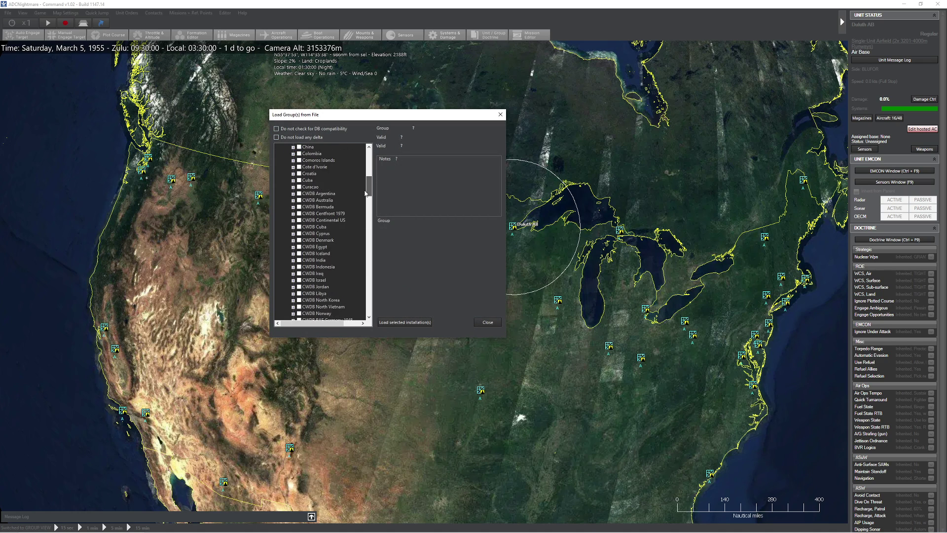
pyautogui.click(293, 214)
pyautogui.click(294, 214)
pyautogui.click(293, 221)
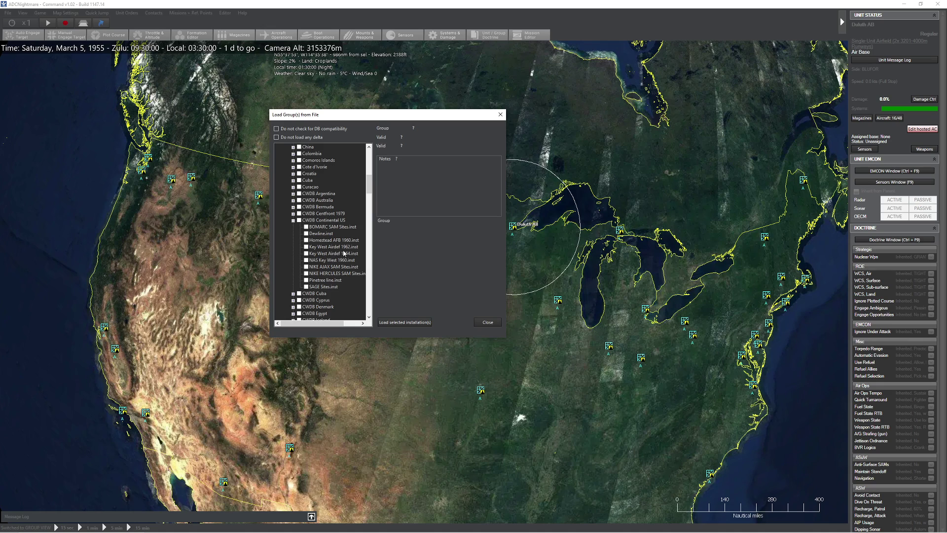
pyautogui.click(323, 267)
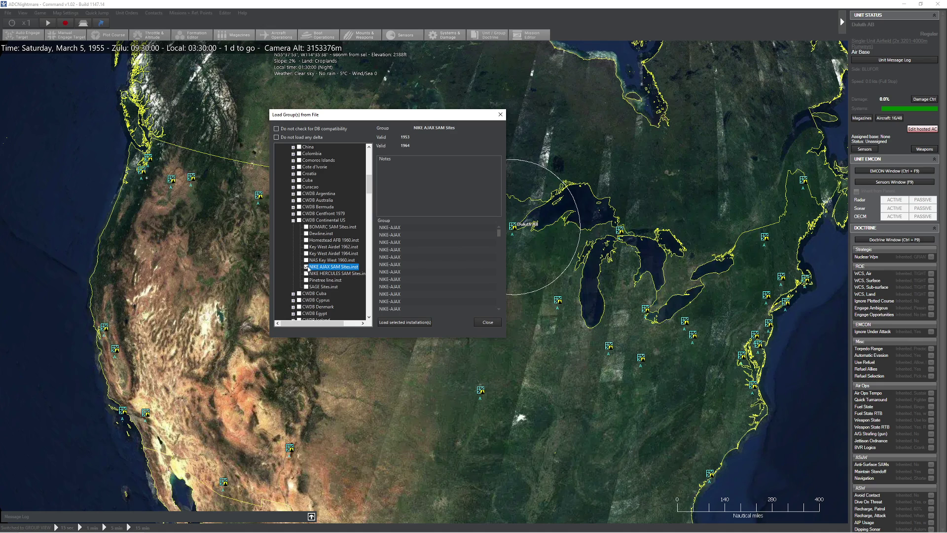
pyautogui.click(405, 322)
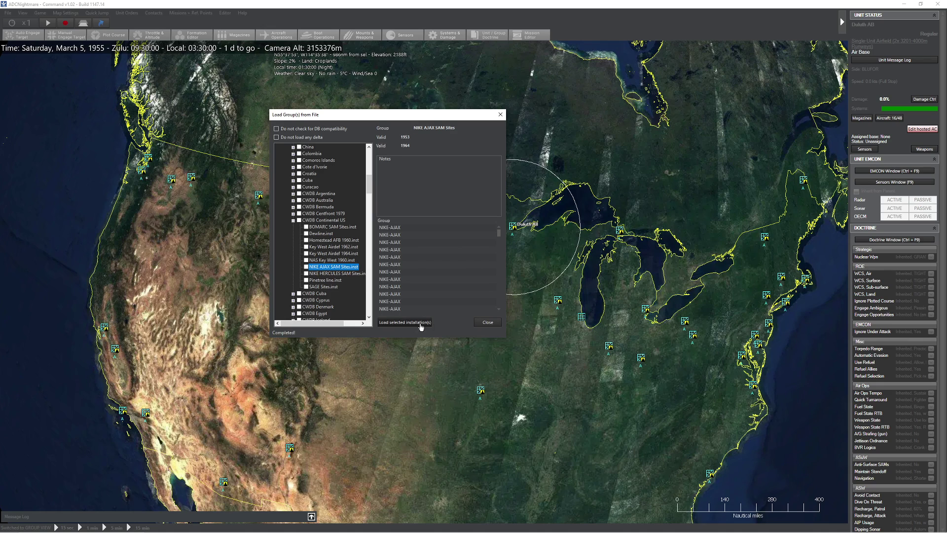
pyautogui.click(487, 322)
pyautogui.click(585, 320)
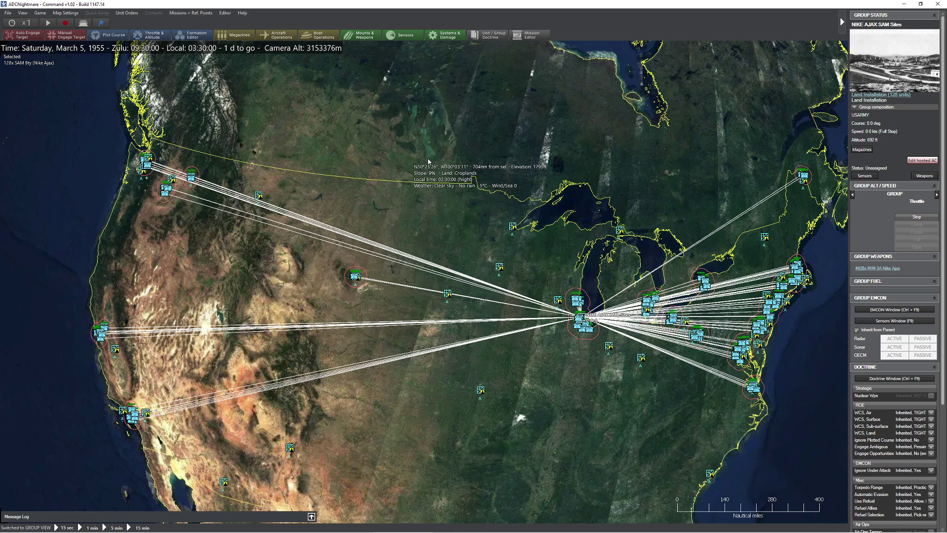
# Open the doctrine and ROE settings for the USARMY side and set nuclear weapons use to GRANTED
pyautogui.hotkey('shift', 'F9')
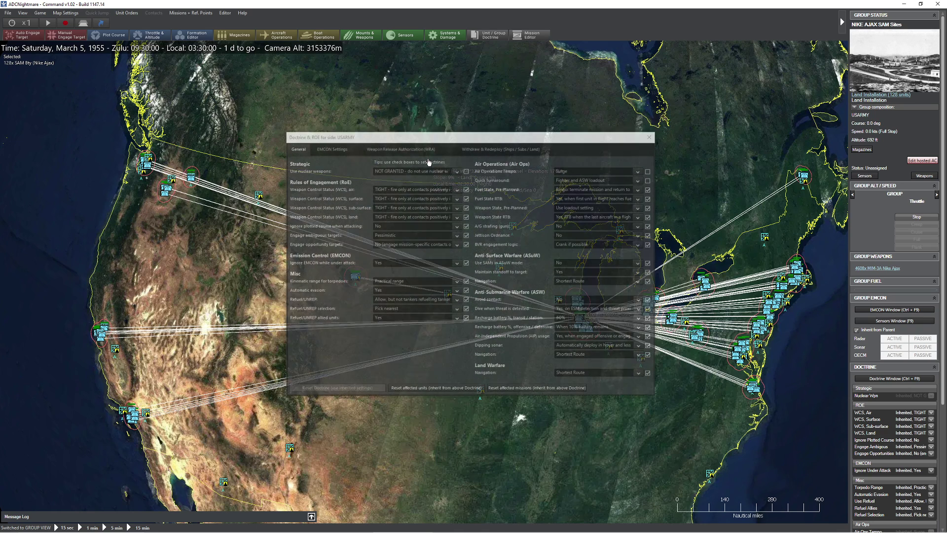
pyautogui.click(389, 171)
pyautogui.click(388, 180)
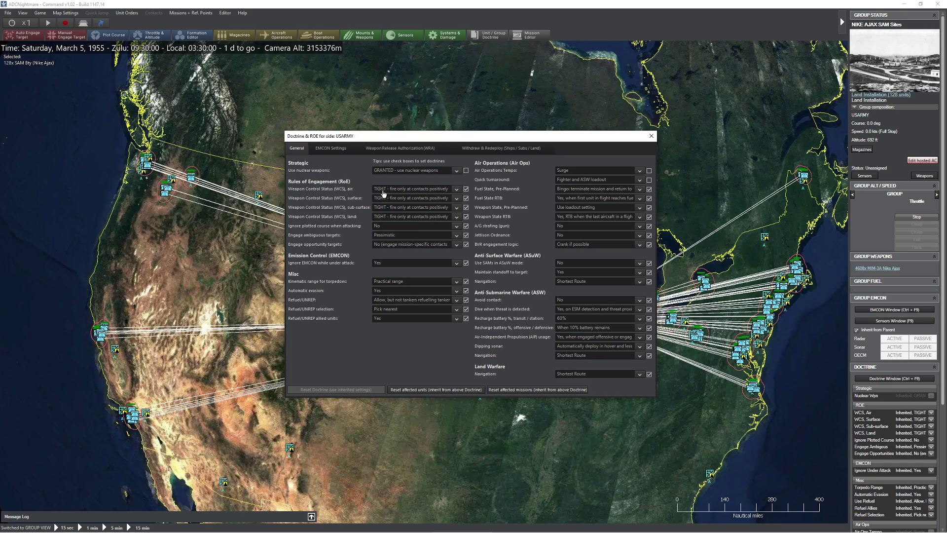
# Switch the USARMY weapon control status for air contacts to FREE and back to TIGHT
pyautogui.click(412, 190)
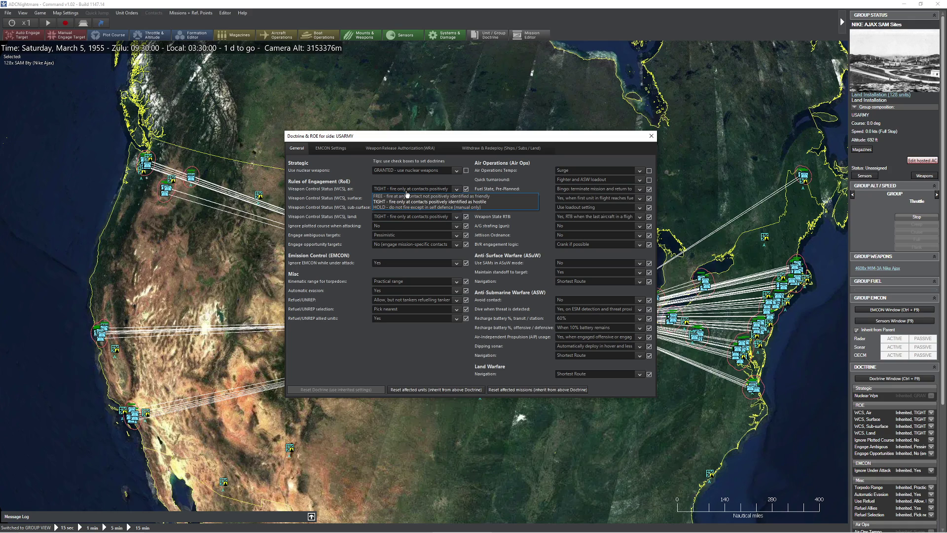
pyautogui.click(407, 193)
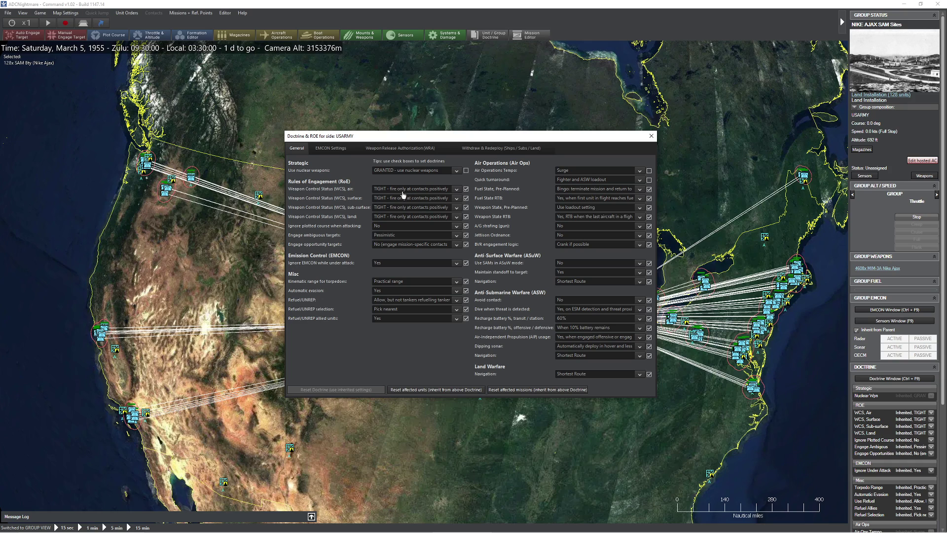
pyautogui.click(403, 190)
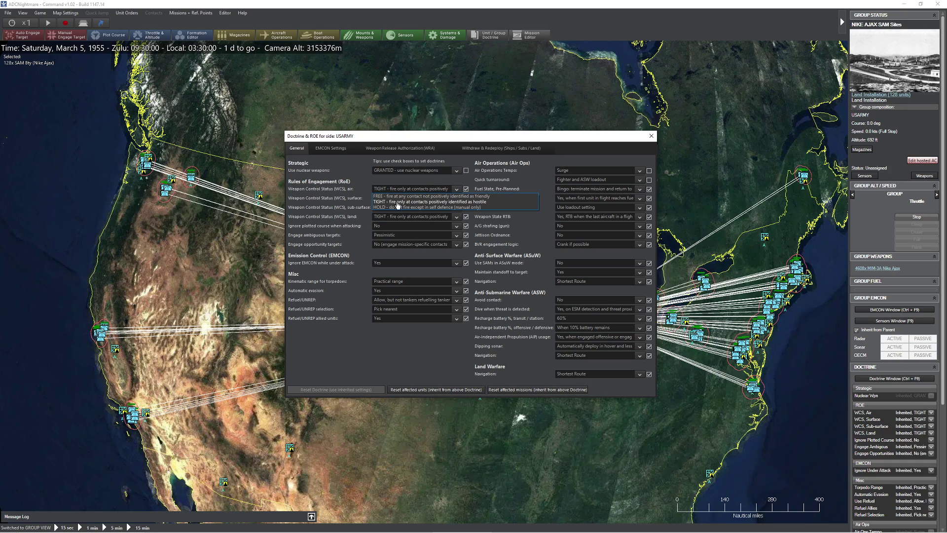
pyautogui.click(398, 195)
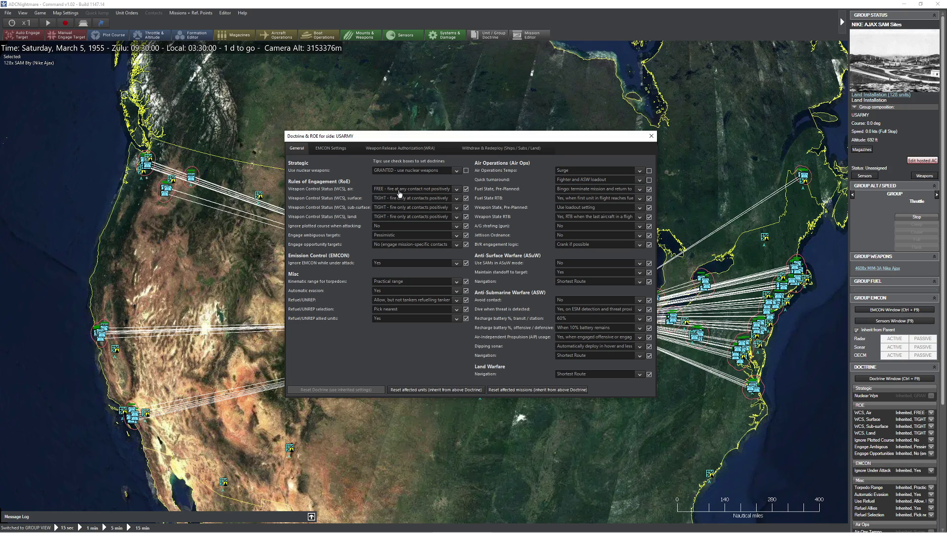
pyautogui.click(403, 190)
pyautogui.click(383, 203)
# Set USARMY's ambiguous target engagement to Optimistic and opportunity target engagement to Yes (engage any contacts)
pyautogui.click(390, 235)
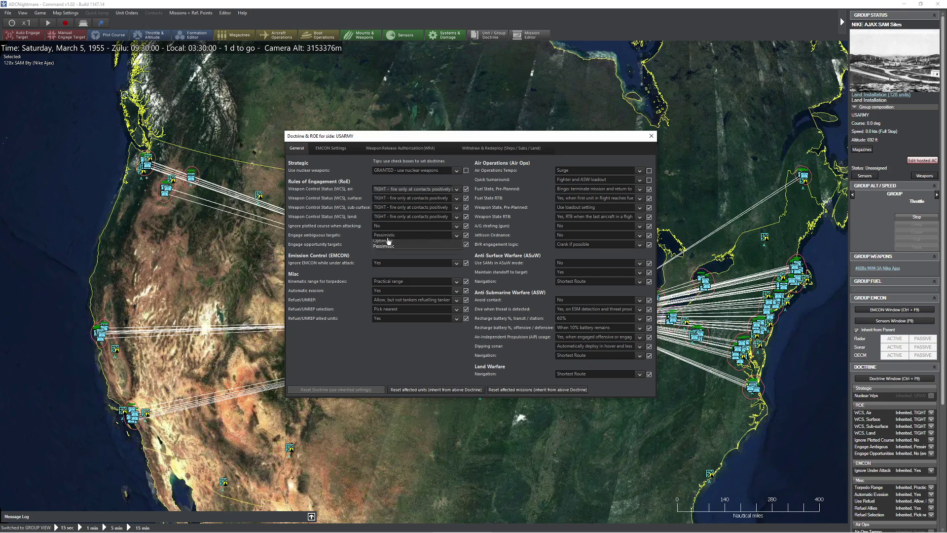
pyautogui.click(387, 245)
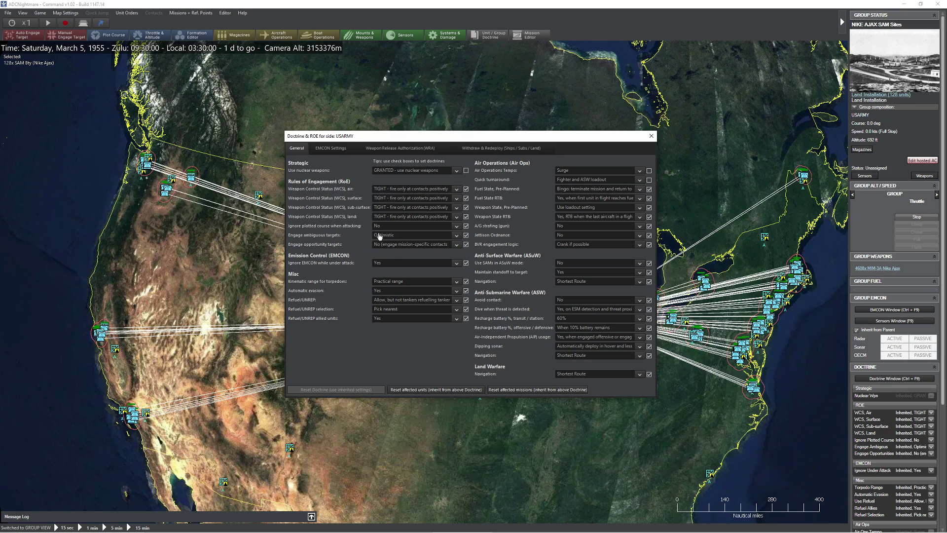
pyautogui.click(410, 245)
pyautogui.click(398, 252)
# Review USARMY's EMCON settings, the MIM-3A Nike Ajax weapon release authorization and the withdraw and redeploy rules, and close the doctrine window
pyautogui.click(331, 149)
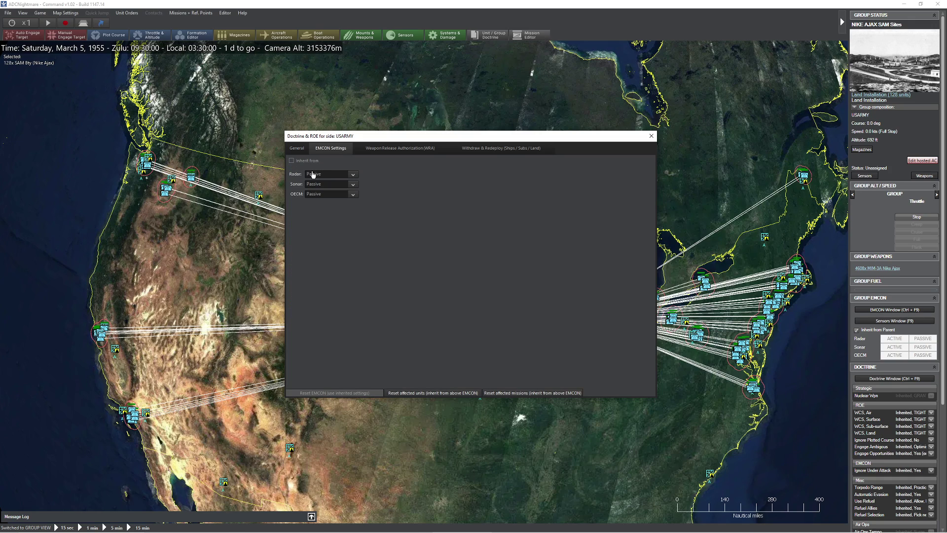
pyautogui.click(344, 176)
pyautogui.click(374, 189)
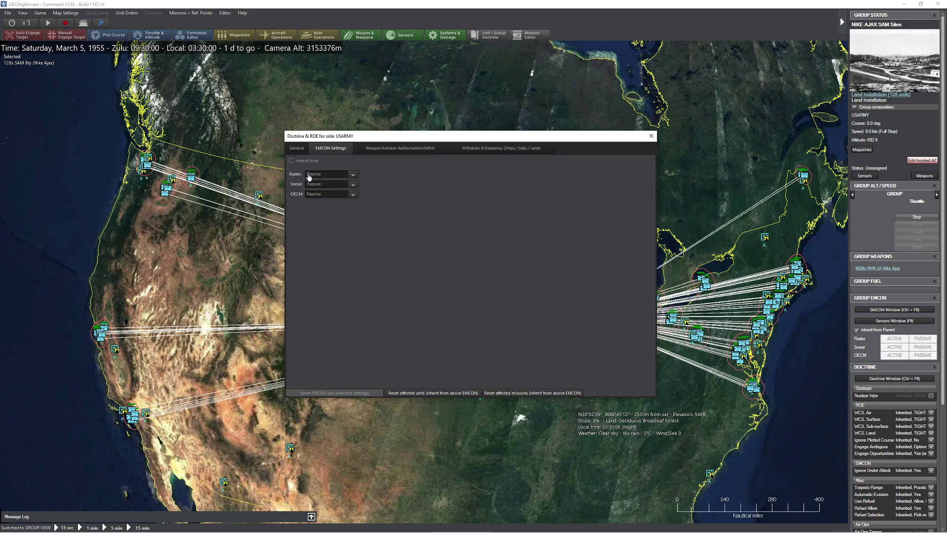
pyautogui.click(395, 149)
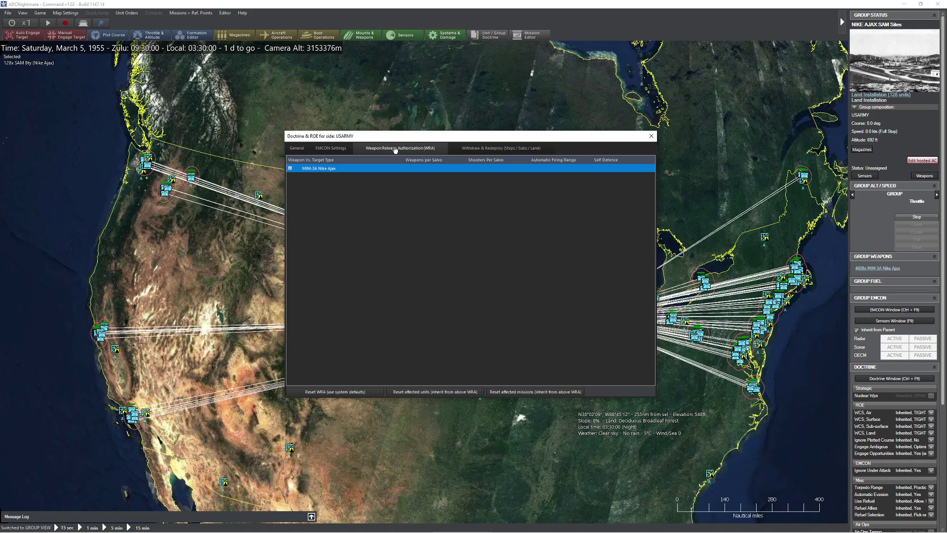
pyautogui.click(290, 169)
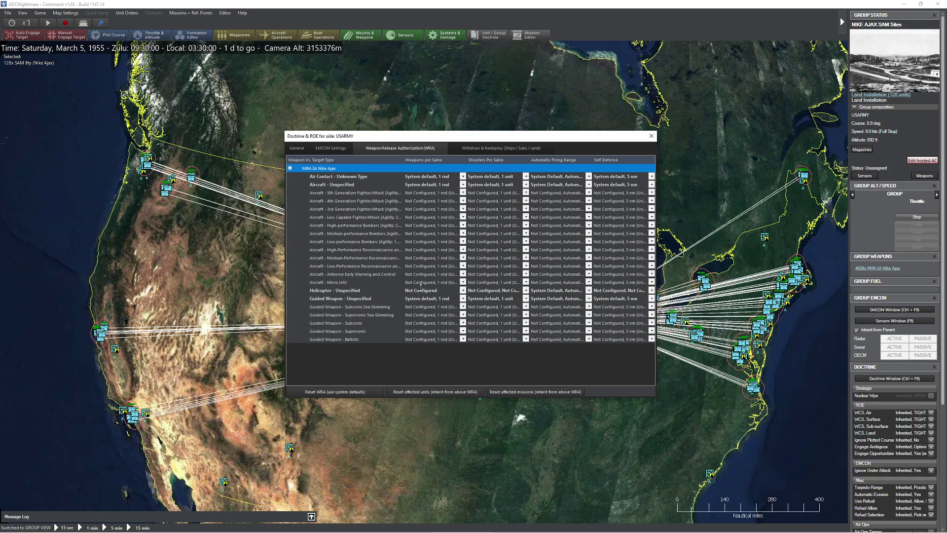
pyautogui.click(472, 149)
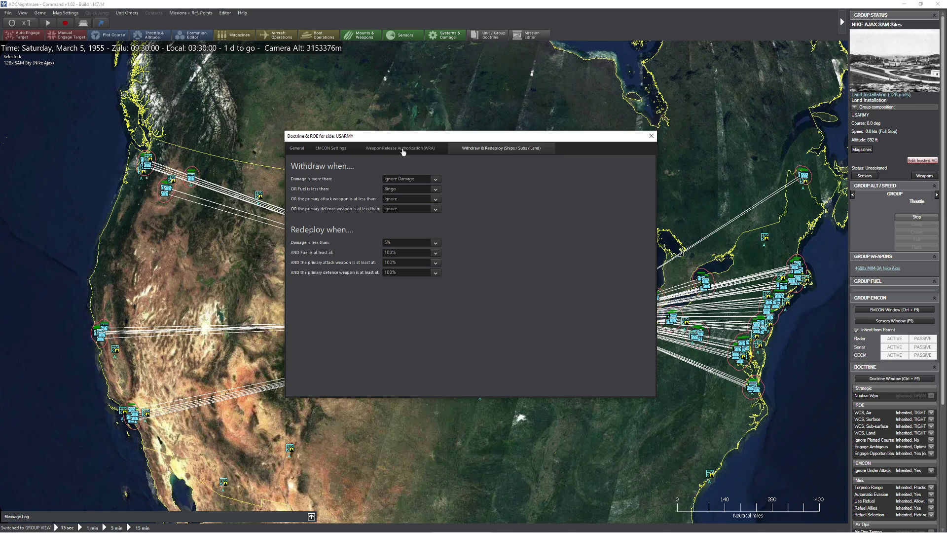
pyautogui.click(297, 149)
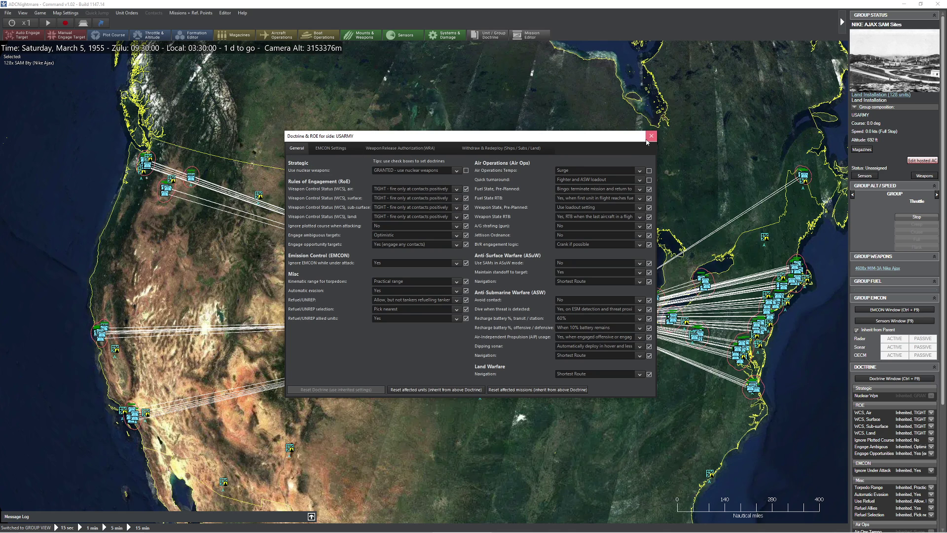
pyautogui.click(650, 137)
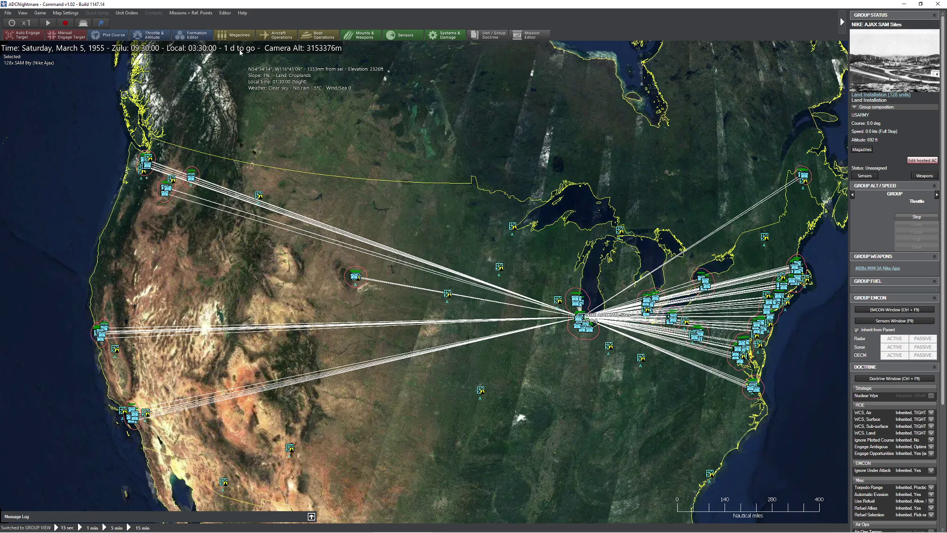
# Switch the active side to USAF and select Duluth AB on the map
pyautogui.click(226, 13)
pyautogui.moveTo(274, 69)
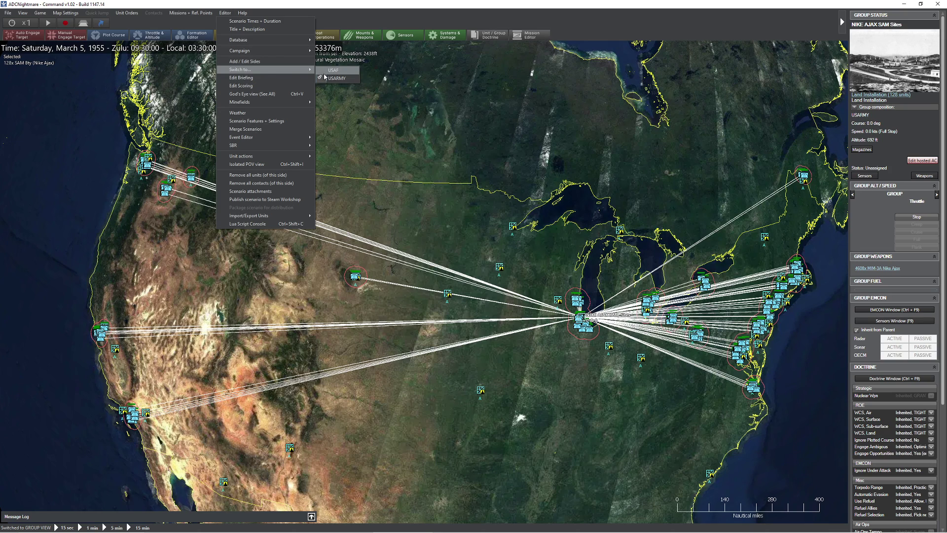
pyautogui.click(324, 77)
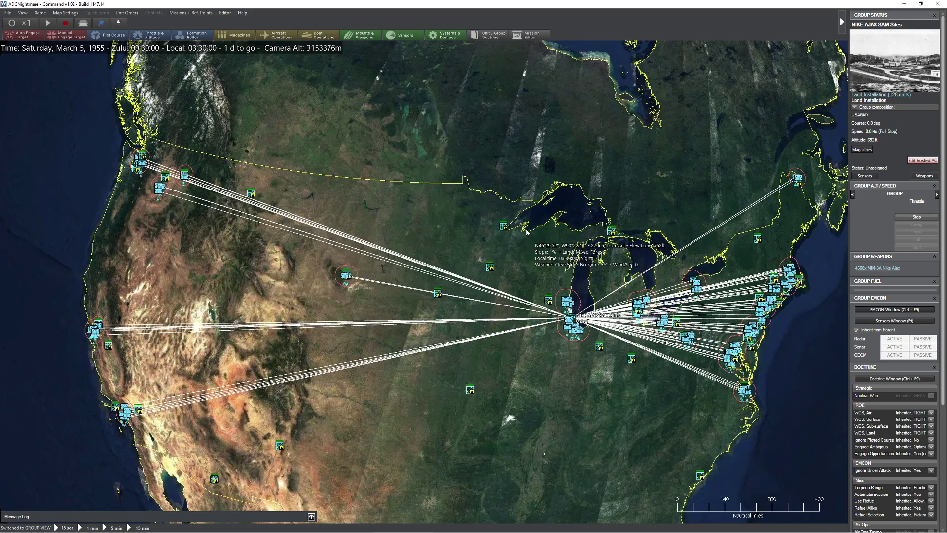
pyautogui.click(504, 226)
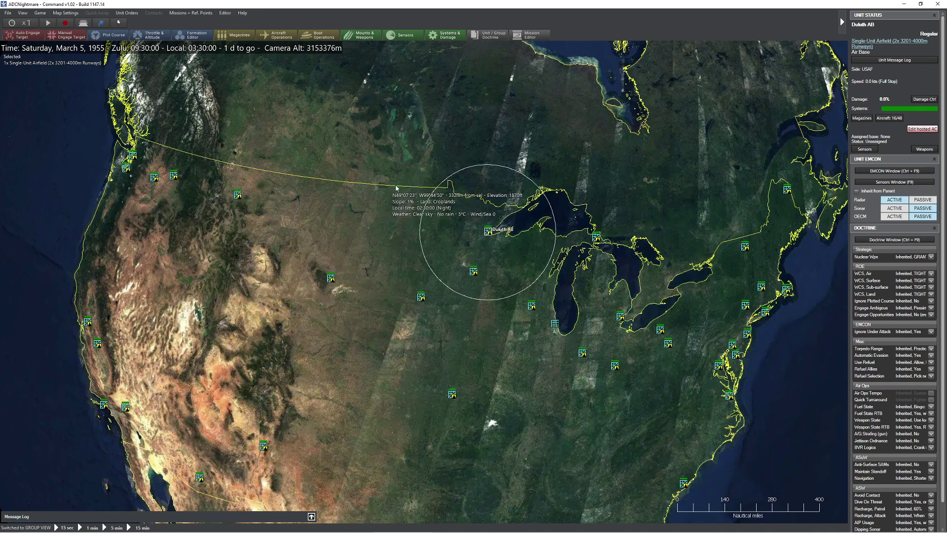
# Import the BOMARC SAM Sites installation file from the CWDB Continental US set into the USAF side
pyautogui.click(224, 13)
pyautogui.moveTo(277, 215)
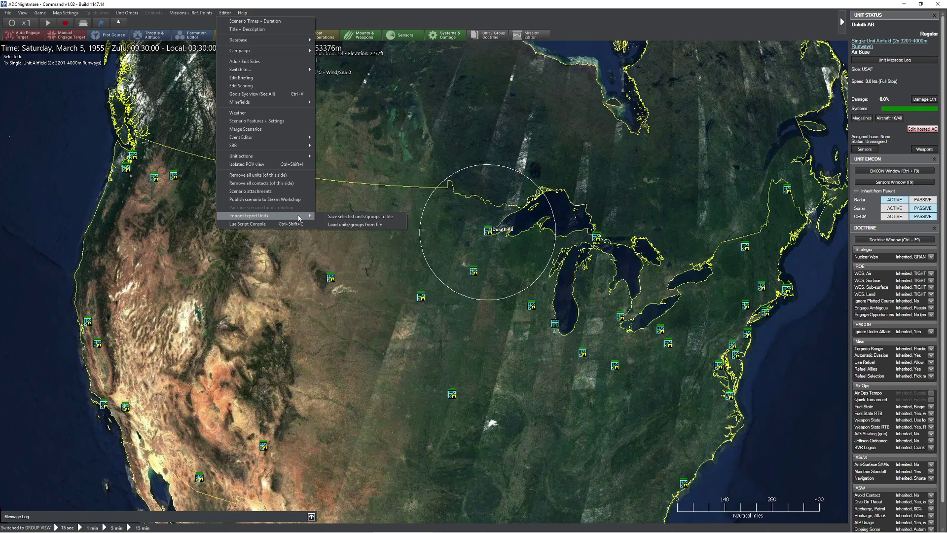
pyautogui.click(353, 225)
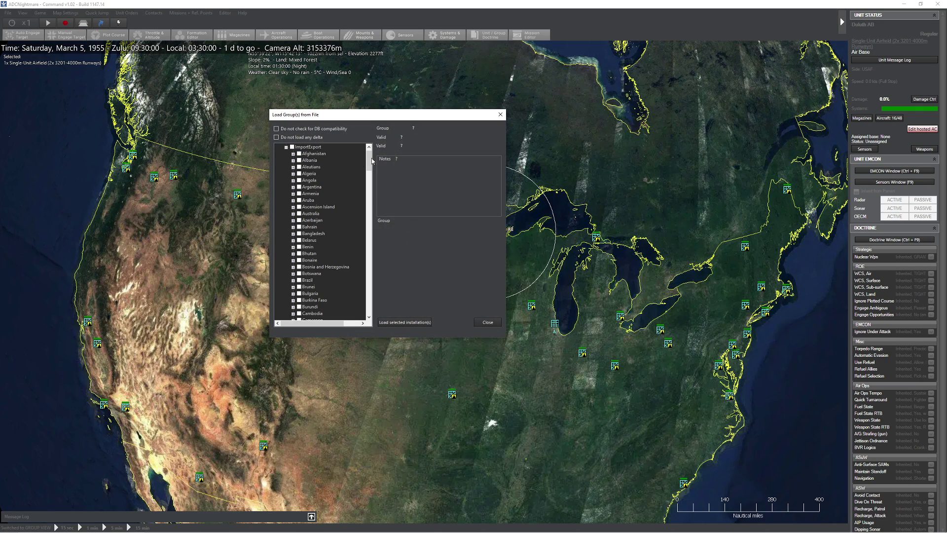
pyautogui.scroll(-10, 295, 226)
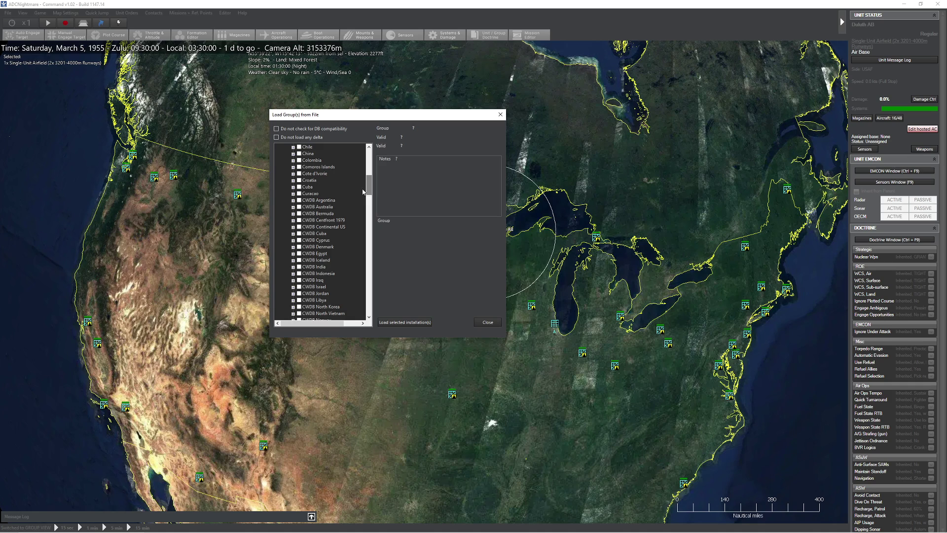
pyautogui.click(294, 228)
pyautogui.click(330, 234)
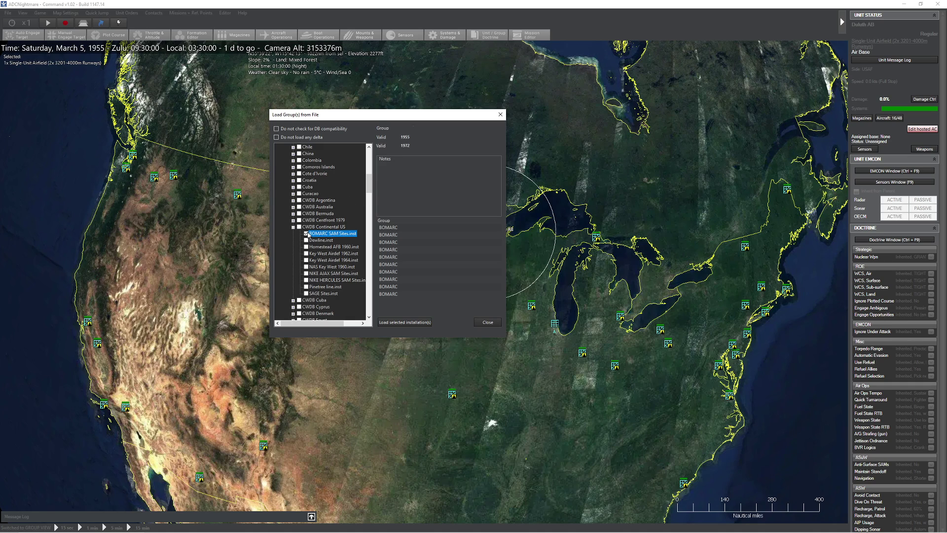
pyautogui.click(405, 322)
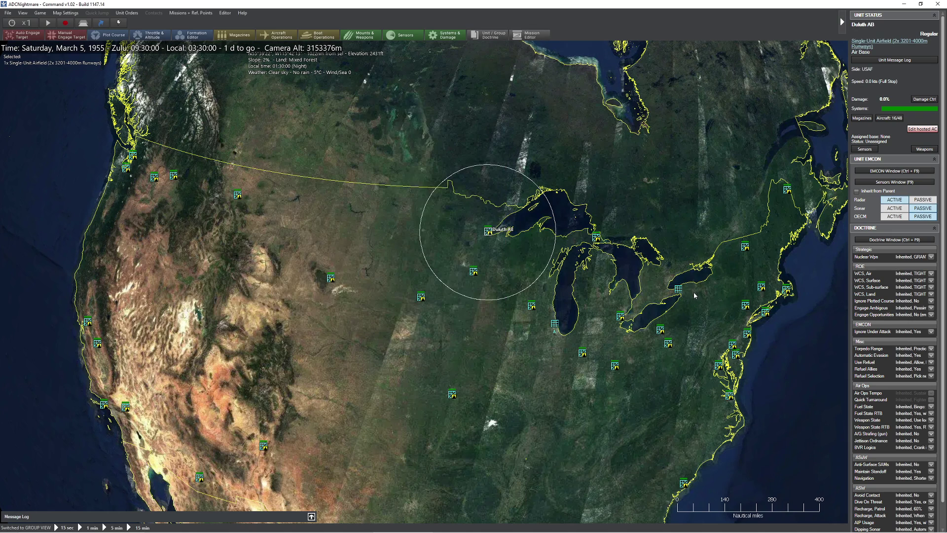
# Select the imported BOMARC SAM Sites group and review the CIM-10A Bomarc conventional missile's database entry, including its warhead
pyautogui.click(679, 291)
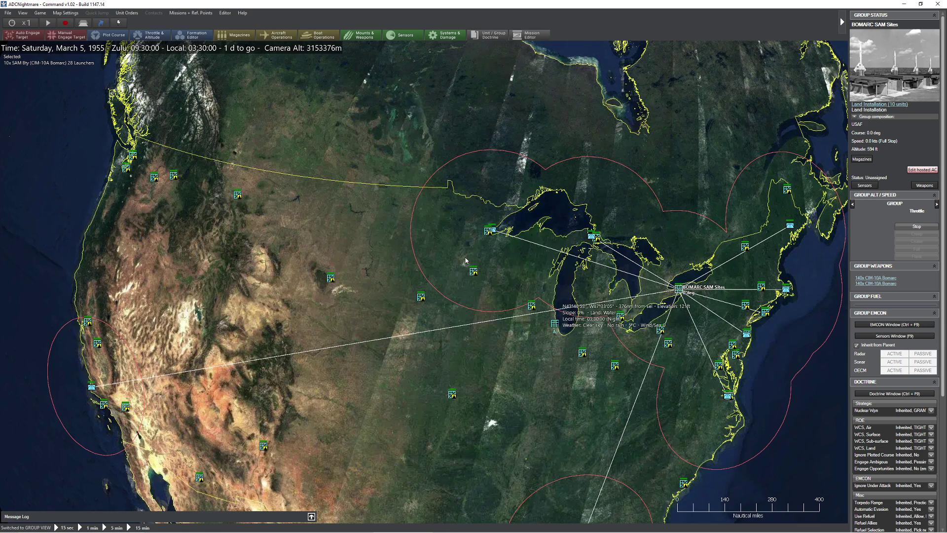
pyautogui.click(874, 278)
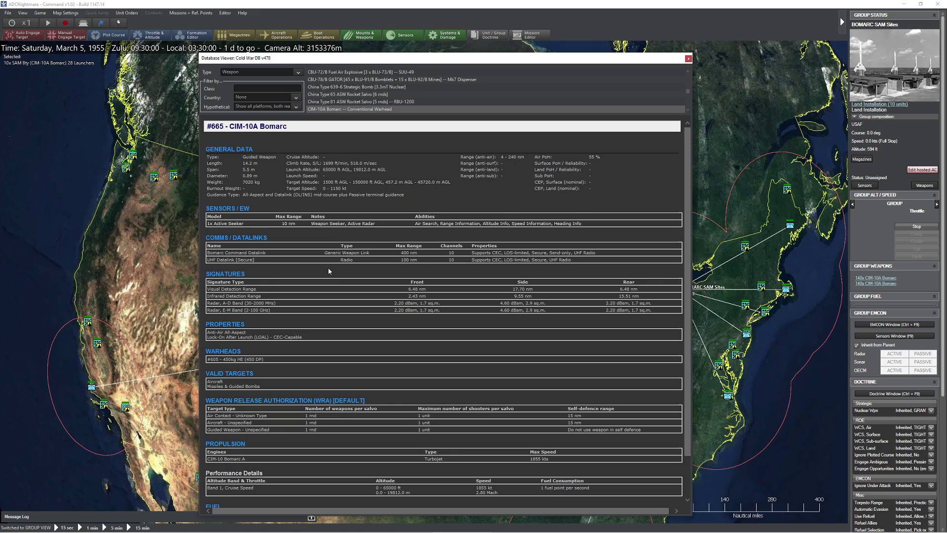
pyautogui.scroll(-2, 329, 271)
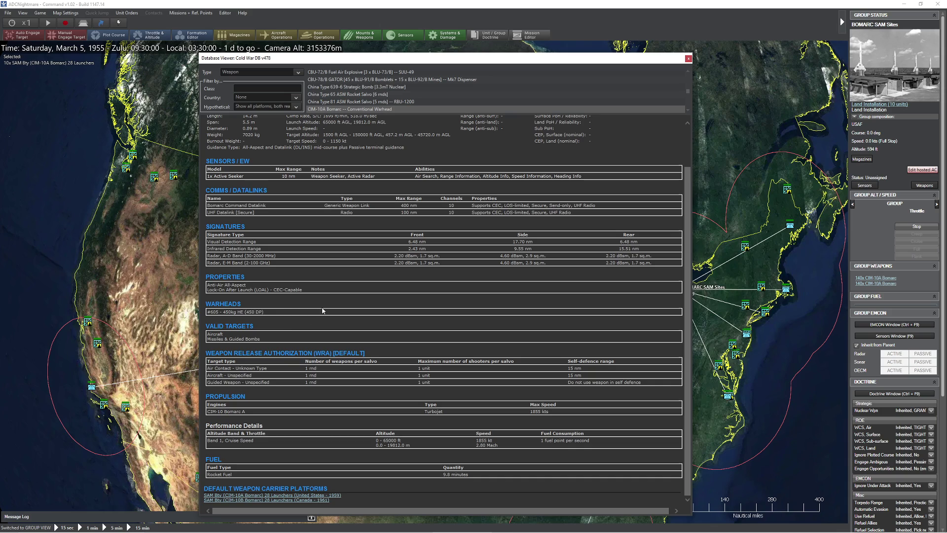
pyautogui.click(396, 298)
pyautogui.moveTo(276, 311); pyautogui.dragTo(211, 311)
pyautogui.tripleClick(211, 312)
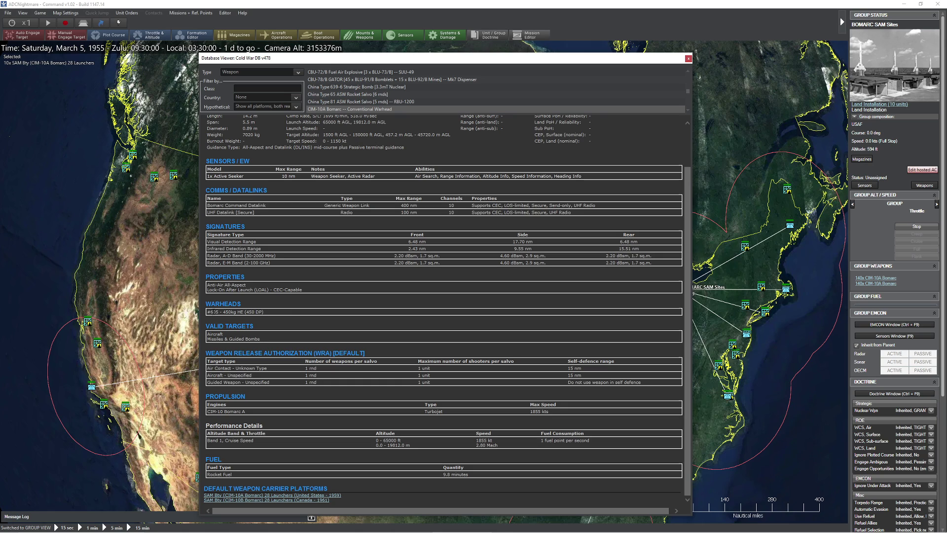
pyautogui.click(280, 321)
pyautogui.scroll(2, 393, 279)
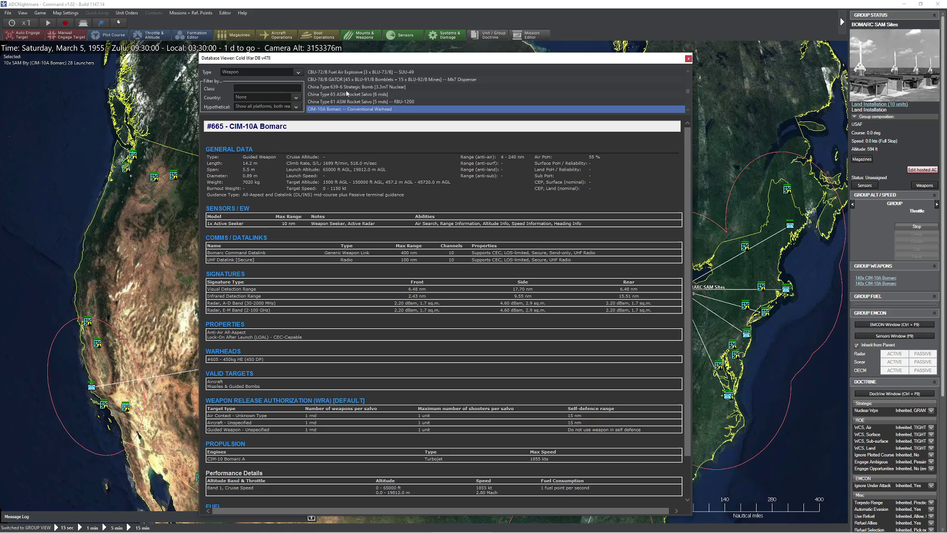
# Compare the CIM-10B Bomarc conventional and nuclear warhead entries in the weapon database, and close the viewer
pyautogui.scroll(-2, 344, 89)
pyautogui.click(344, 87)
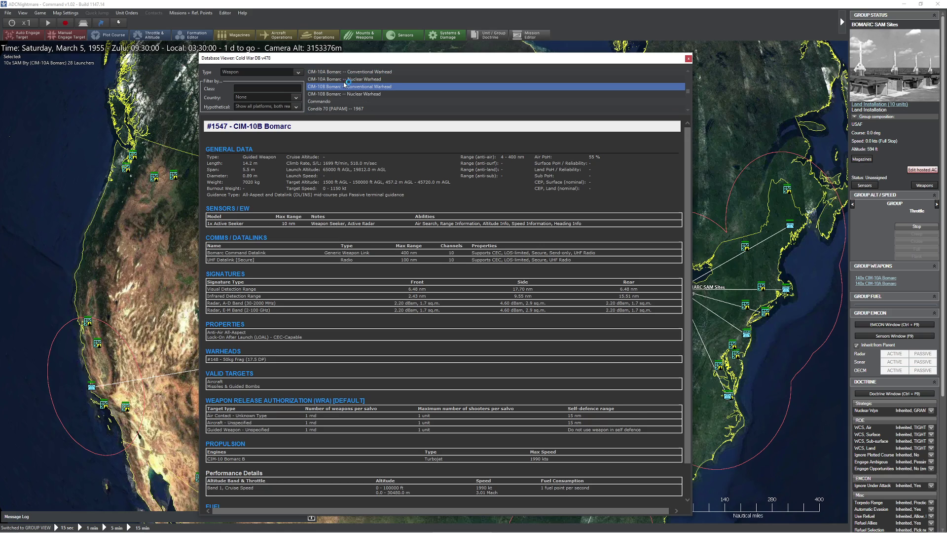
pyautogui.click(344, 94)
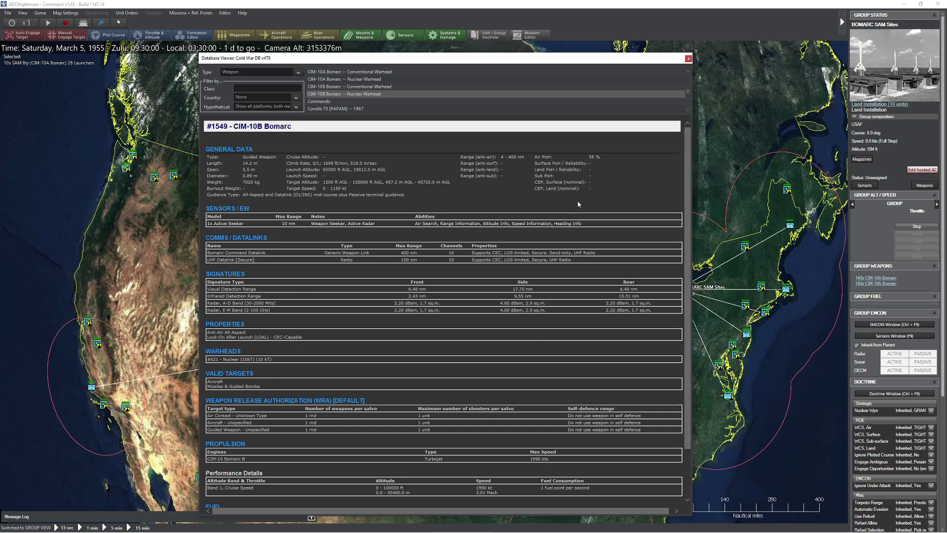
pyautogui.click(688, 59)
# Switch to unit view, select the BOMARC battery in Maine, and inspect its conventional and nuclear missile mounts
pyautogui.press('Right')
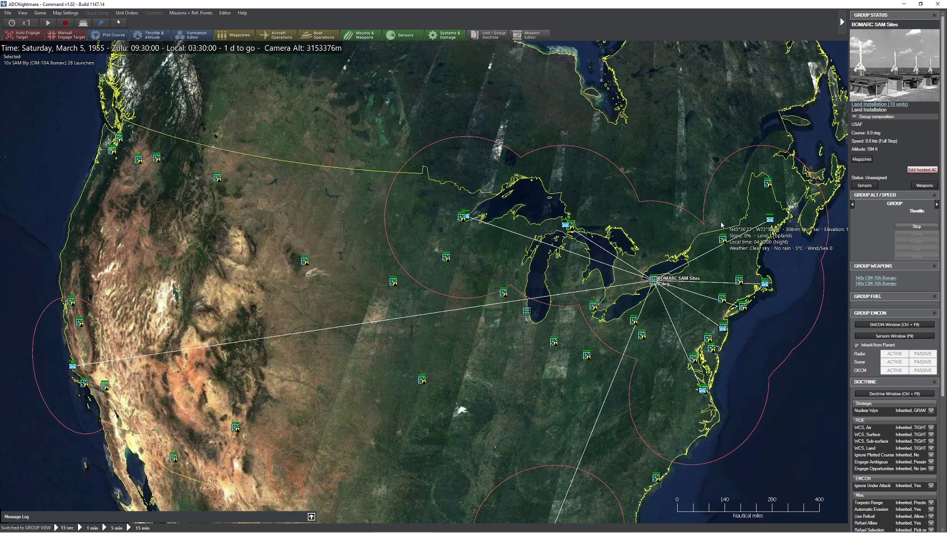
pyautogui.hotkey('ctrl', 'g')
pyautogui.click(769, 219)
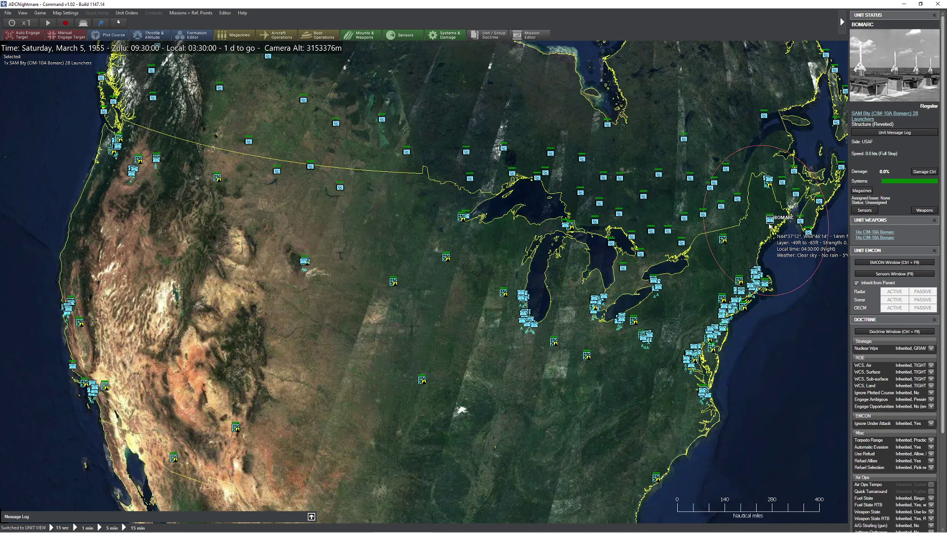
pyautogui.click(925, 210)
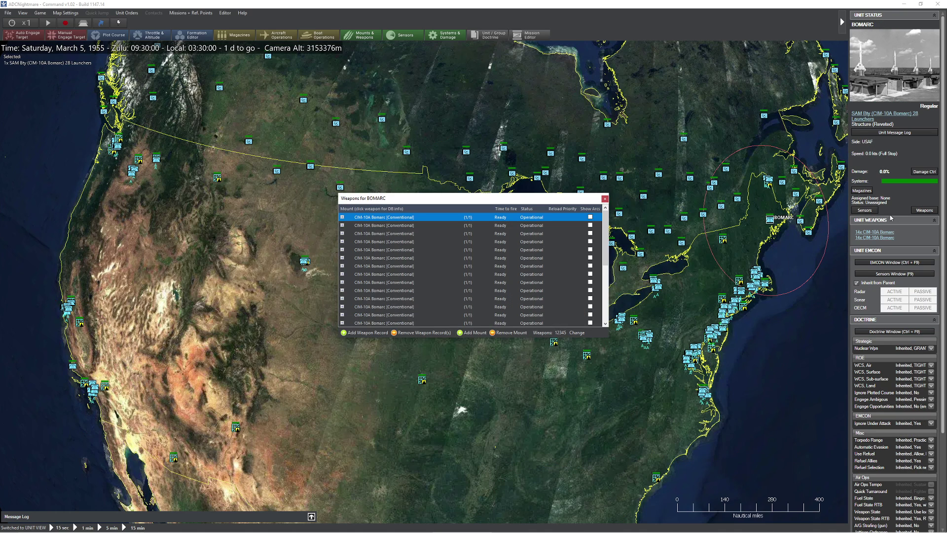
pyautogui.scroll(-3, 360, 228)
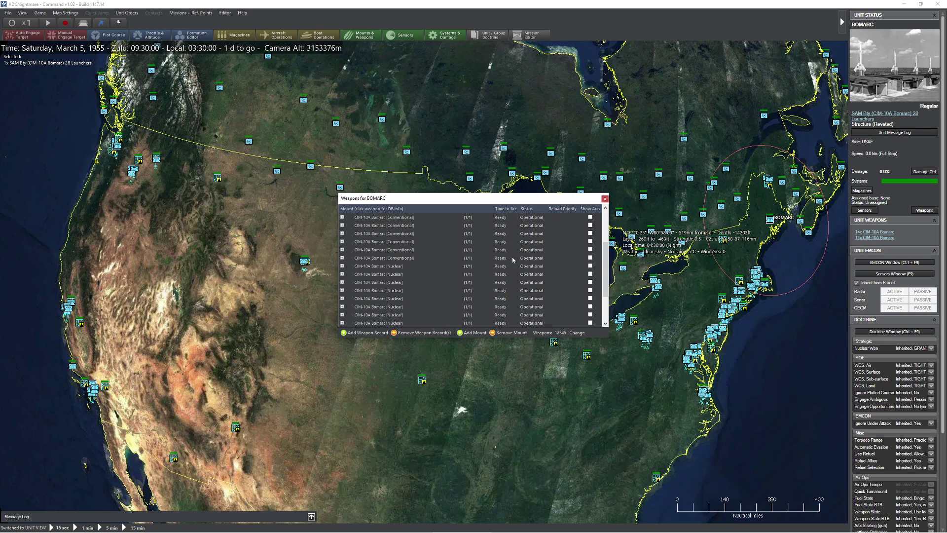
pyautogui.click(342, 266)
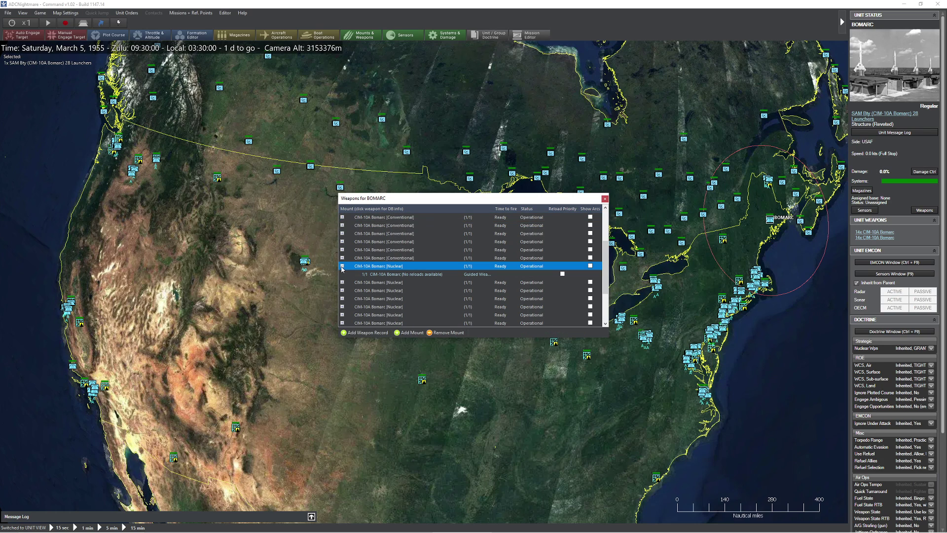
pyautogui.click(605, 199)
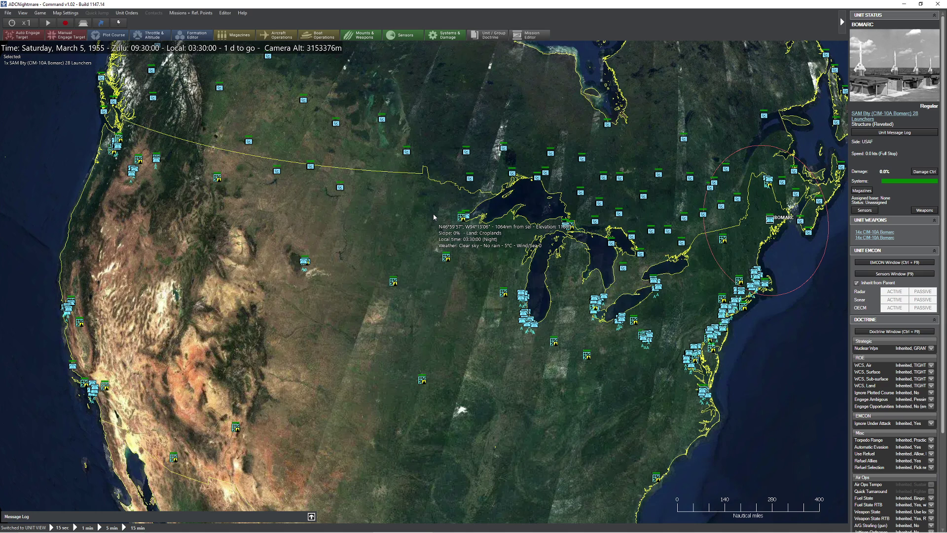
# Make the air weapon control status non-editable for the player in the USAF side doctrine, leaving it on TIGHT
pyautogui.hotkey('shift', 'F9')
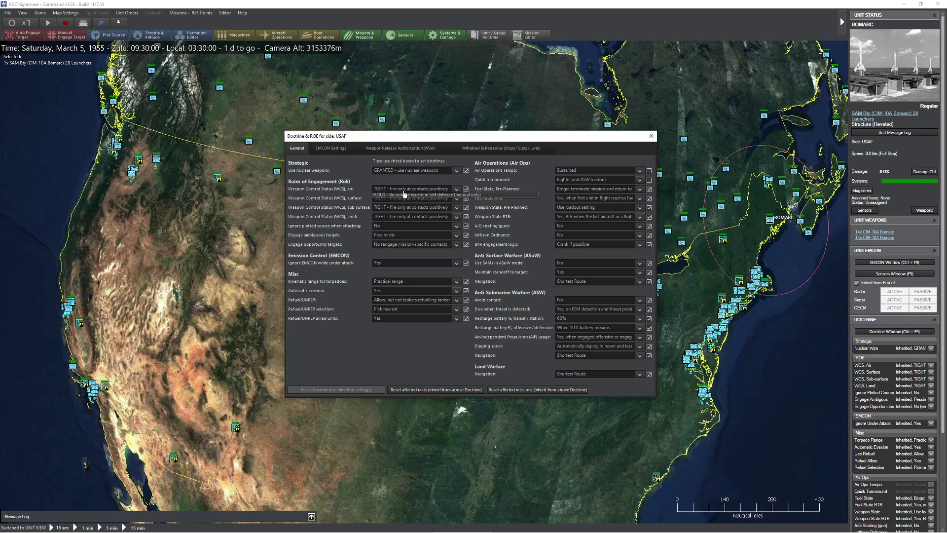
pyautogui.click(400, 189)
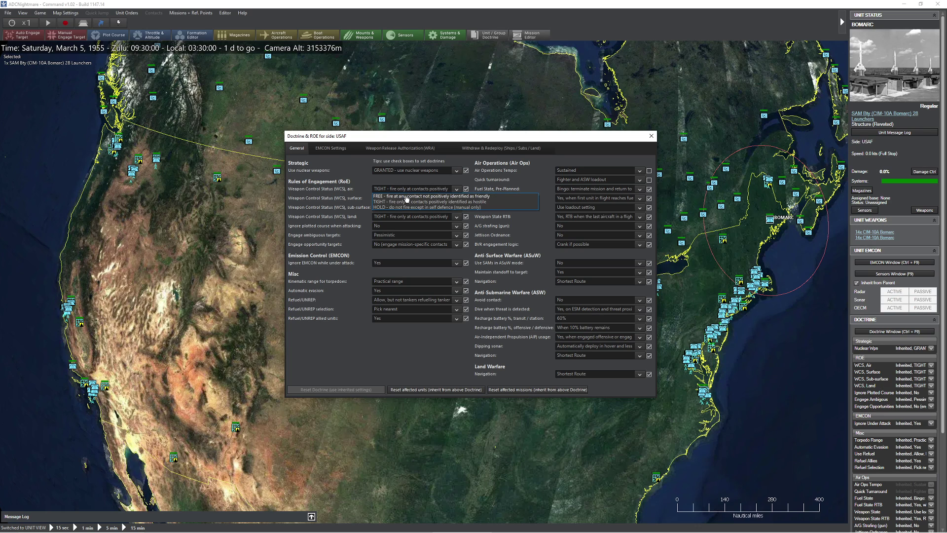
pyautogui.click(408, 177)
pyautogui.click(466, 188)
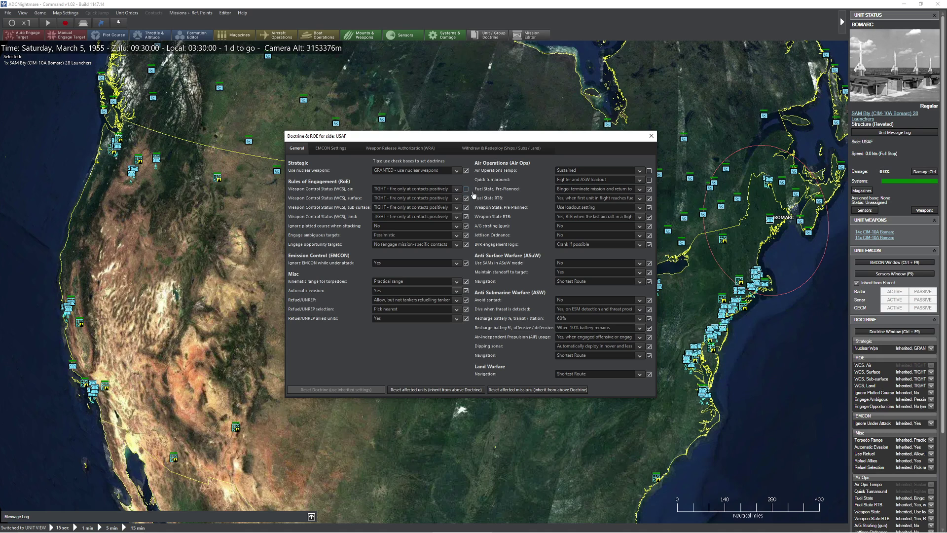
pyautogui.click(651, 136)
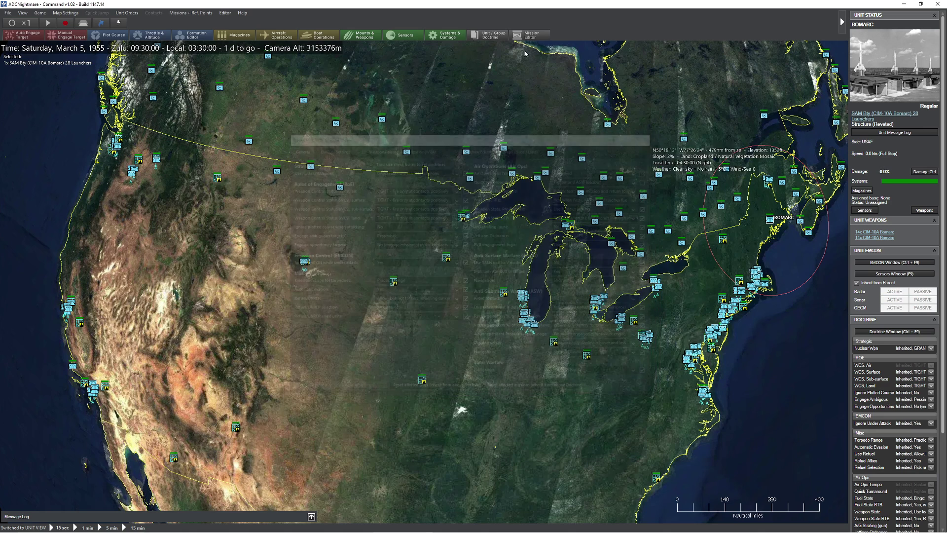
# Set the USARMY side to computer-only and close the side editor
pyautogui.click(225, 13)
pyautogui.click(273, 64)
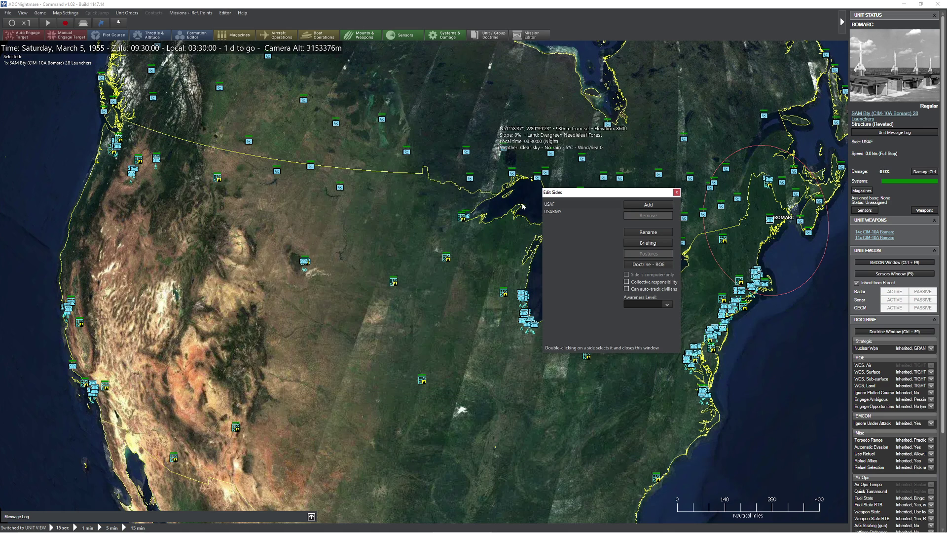
pyautogui.click(562, 212)
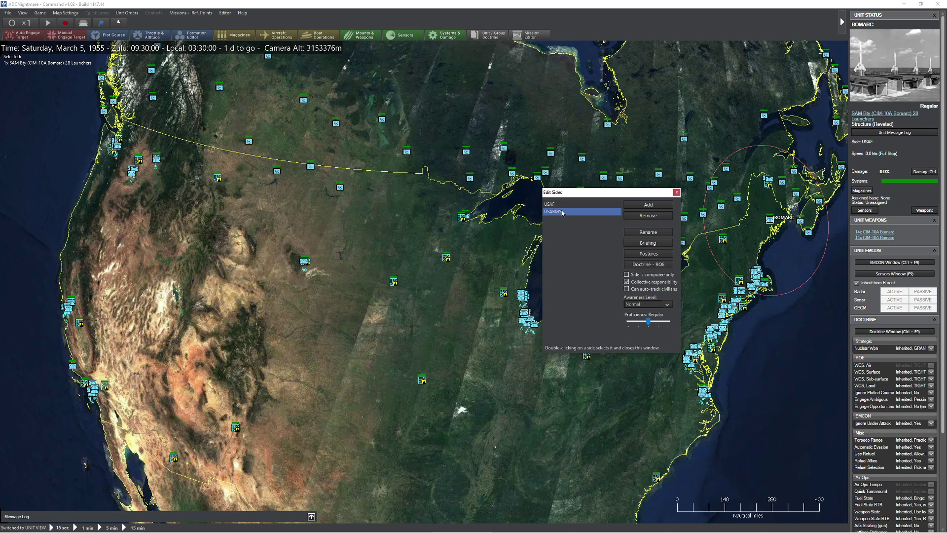
pyautogui.click(628, 275)
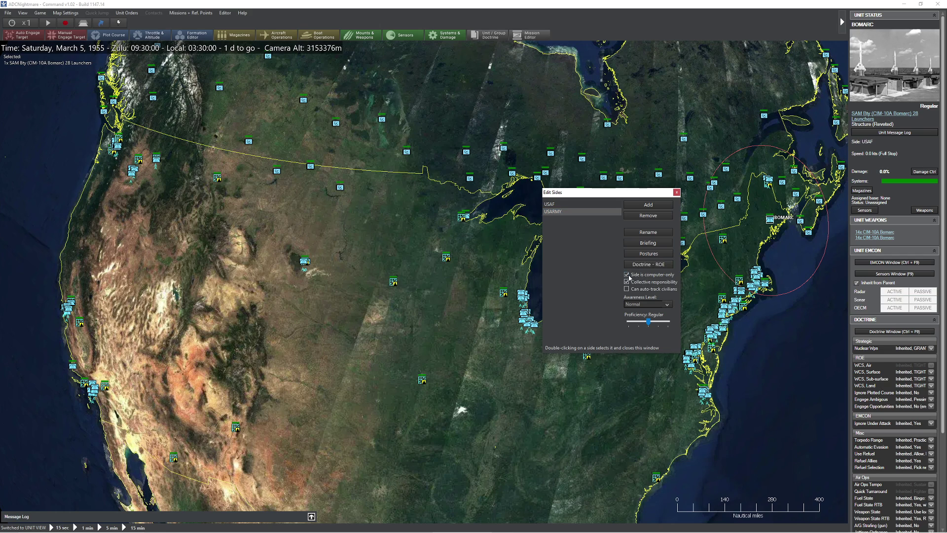
pyautogui.click(676, 192)
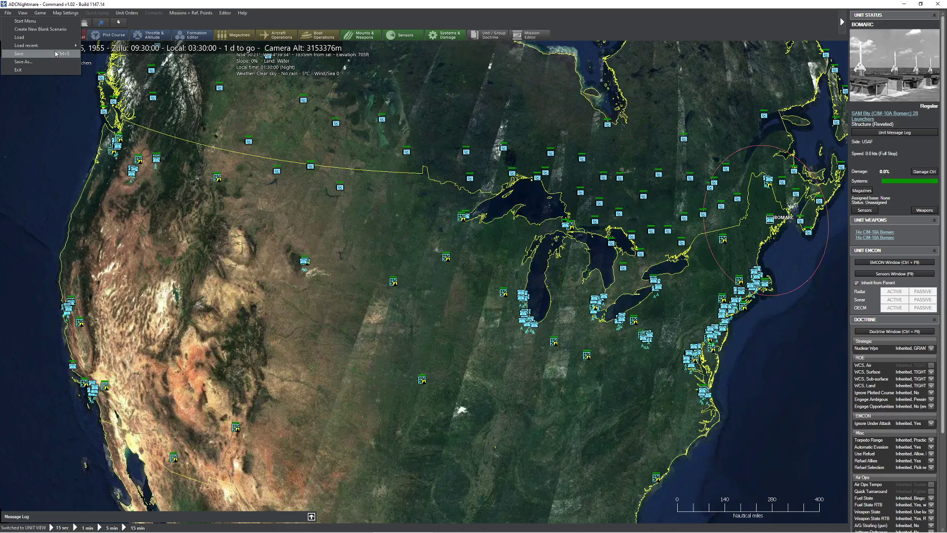
# Switch the map to group view and select the Pinetree line radar group at Newfoundland
pyautogui.hotkey('ctrl', 'g')
pyautogui.moveTo(389, 202); pyautogui.dragTo(381, 218)
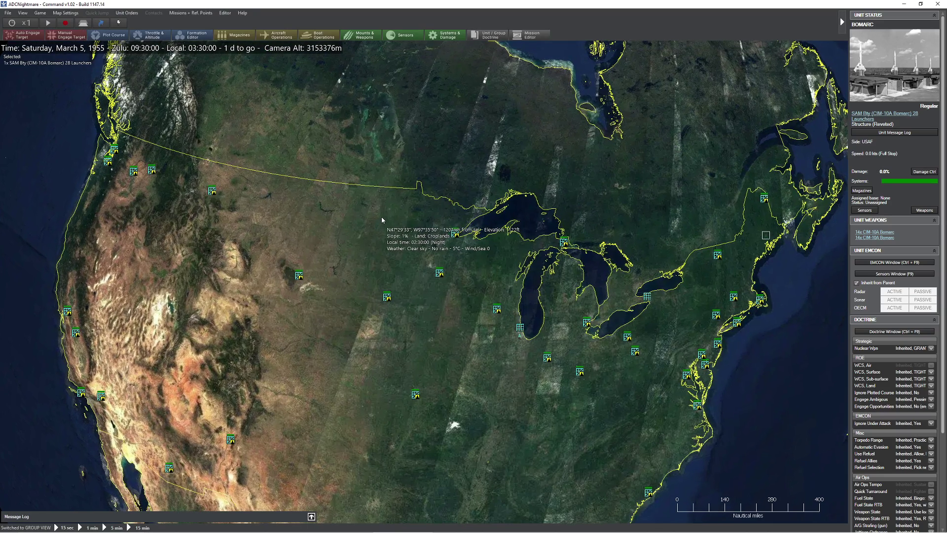
pyautogui.moveTo(450, 159); pyautogui.dragTo(344, 184)
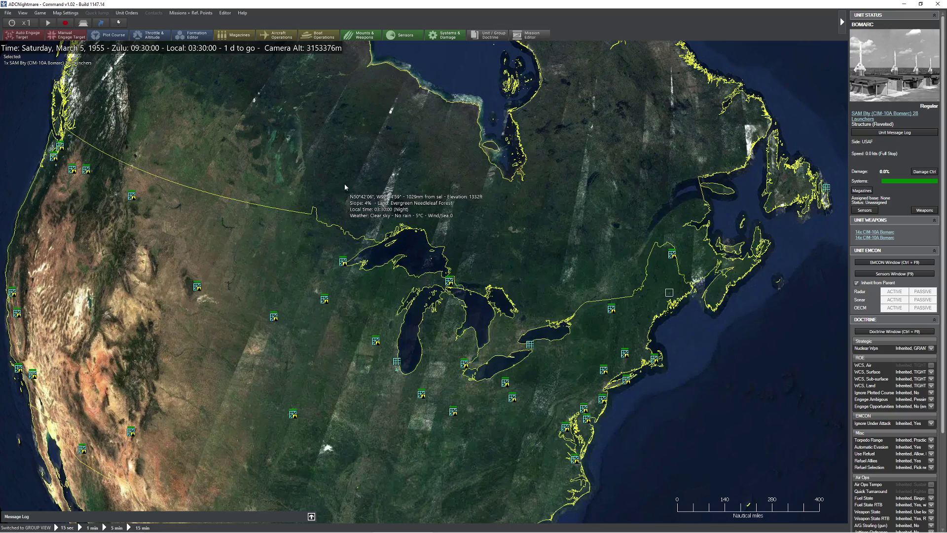
pyautogui.scroll(-2, 360, 203)
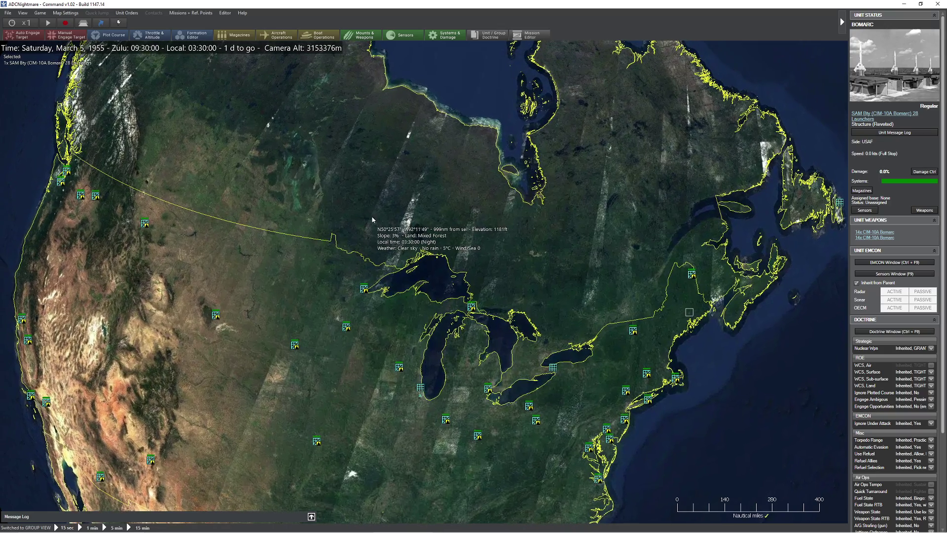
pyautogui.scroll(-3, 378, 232)
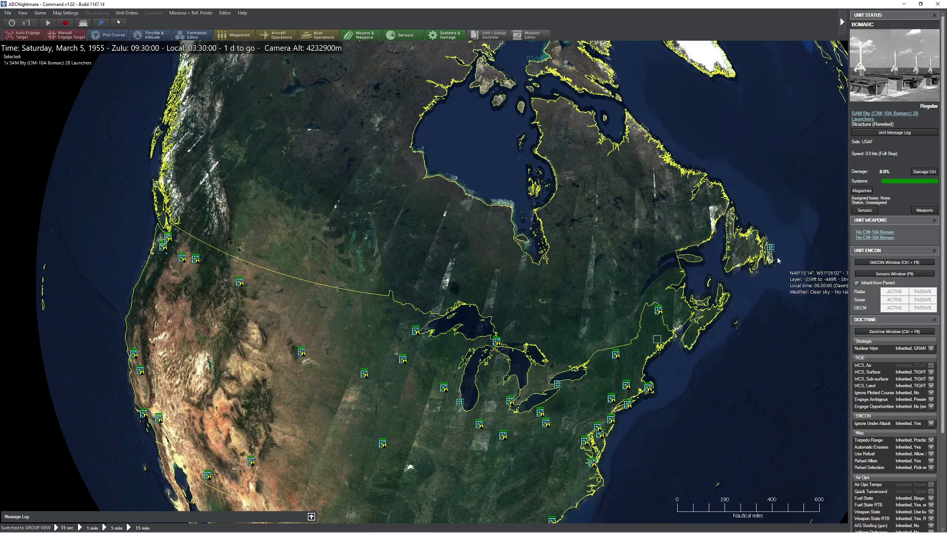
pyautogui.click(770, 248)
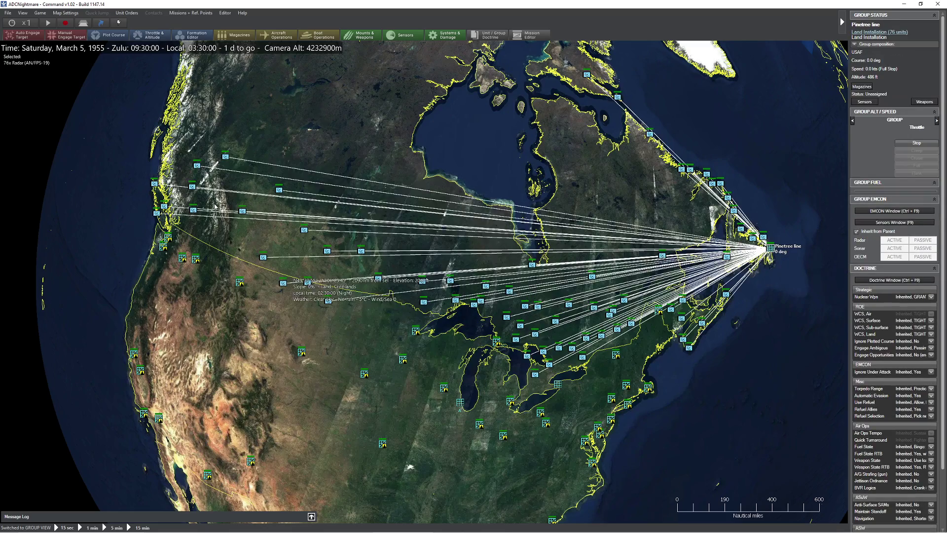
# Examine the spread of the Pinetree line radar stations across Canada and the northern approaches from Alaska to Labrador
pyautogui.moveTo(513, 221); pyautogui.dragTo(529, 257)
pyautogui.press('Up')
pyautogui.press('Up')
pyautogui.press('Up')
pyautogui.press('Left')
pyautogui.press('Left')
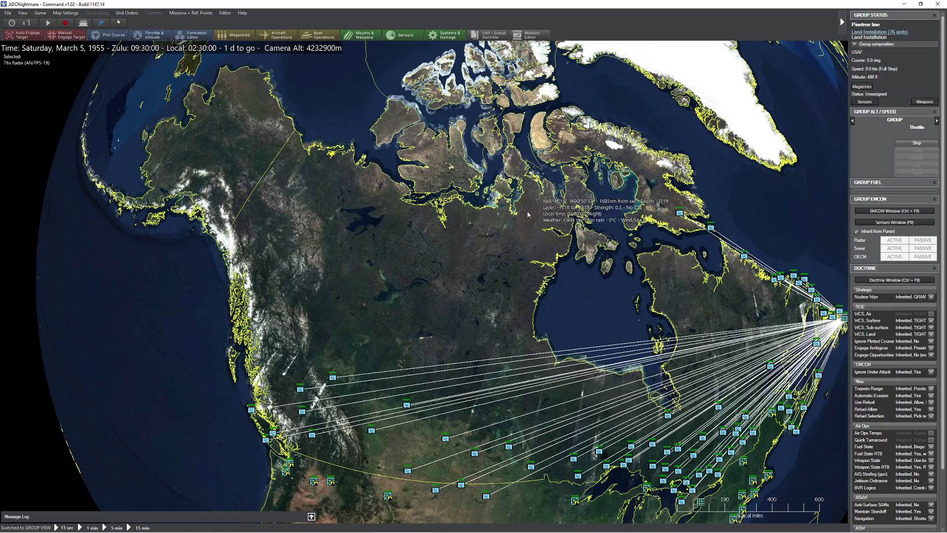
pyautogui.press('Down')
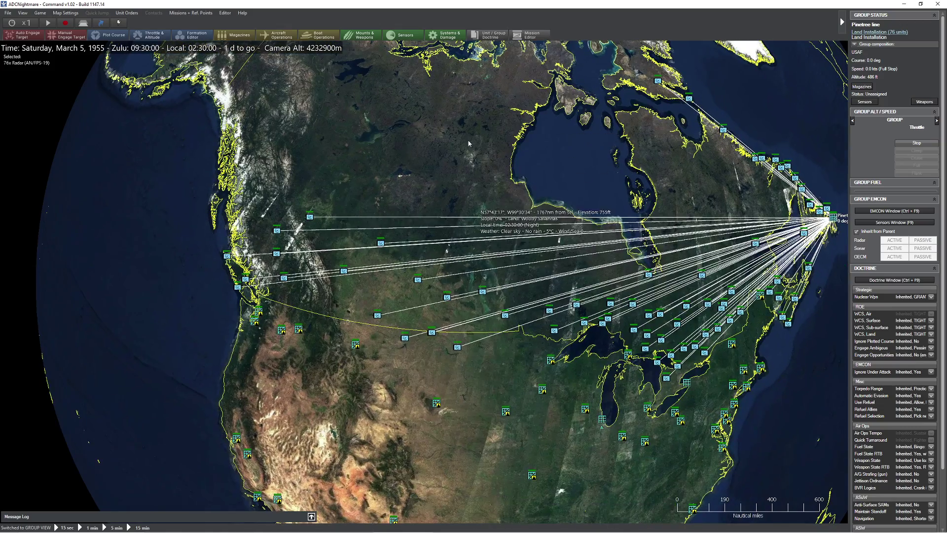
pyautogui.press('Down')
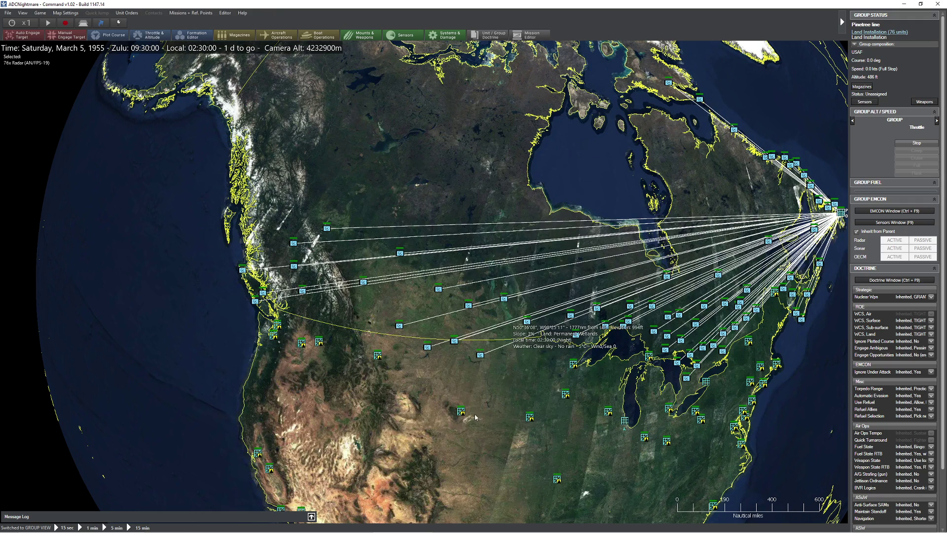
pyautogui.press('Down')
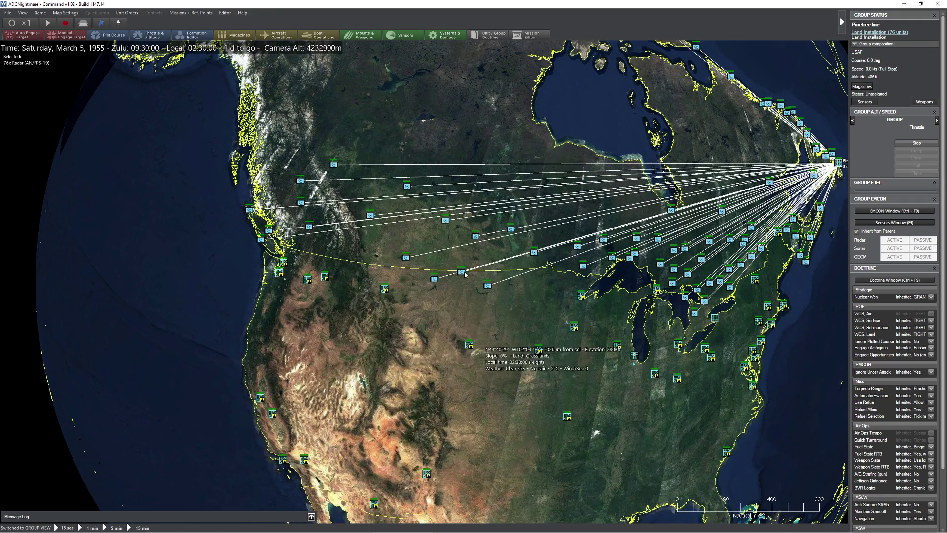
# Survey the map from Alaska and Hudson Bay down to the defence sites across the United States
pyautogui.press('Up')
pyautogui.press('Up')
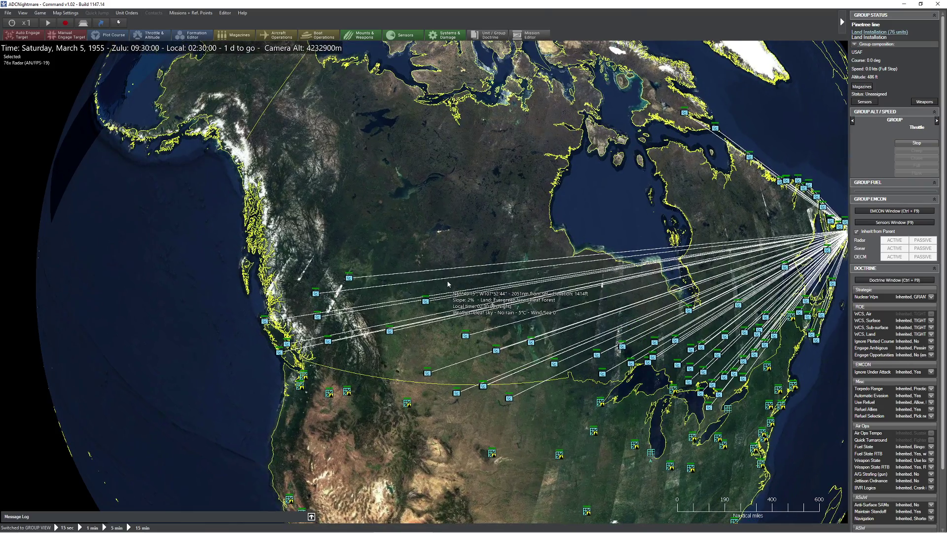
pyautogui.press('Up')
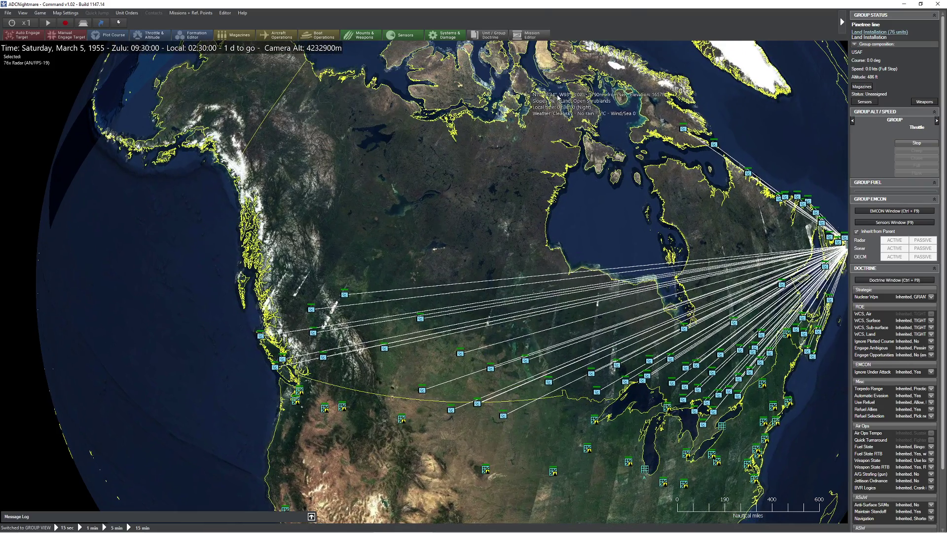
pyautogui.press('Right')
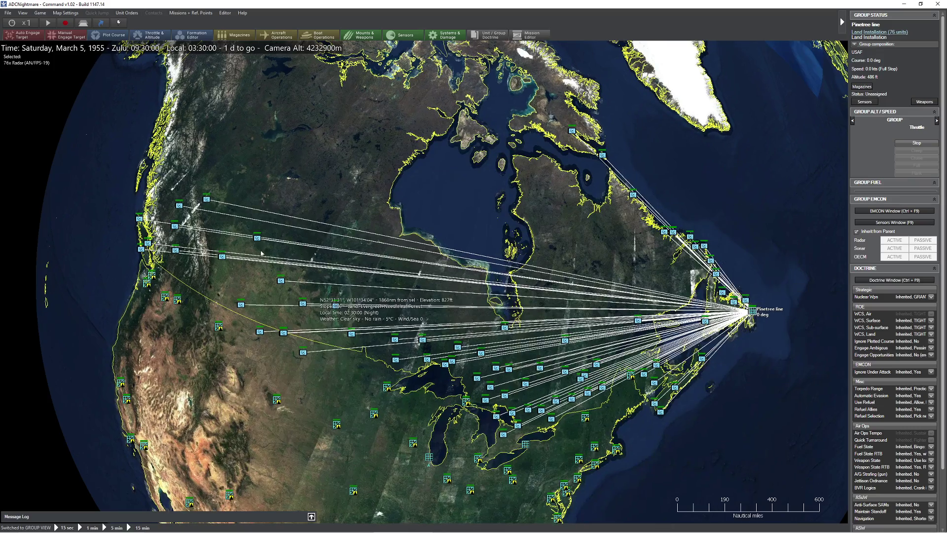
pyautogui.press('Left')
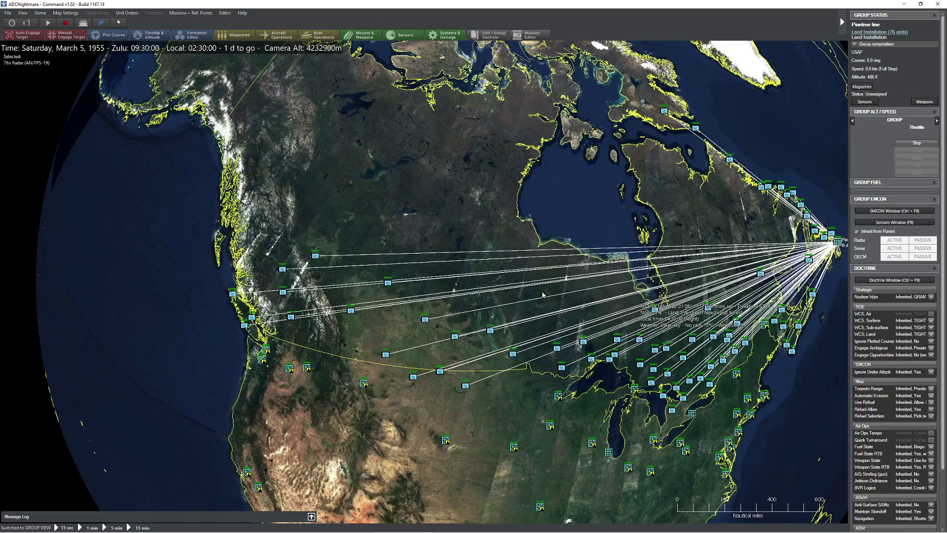
pyautogui.press('Down')
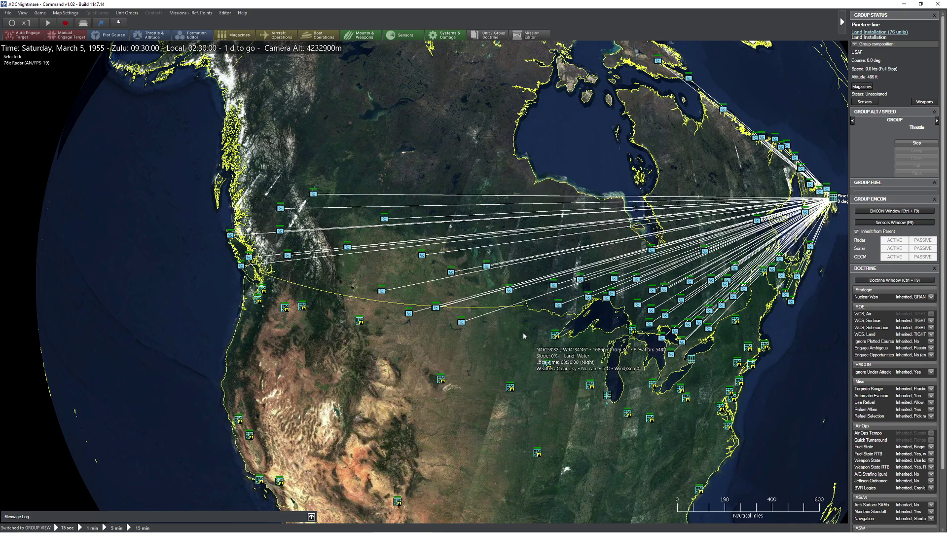
pyautogui.press('Down')
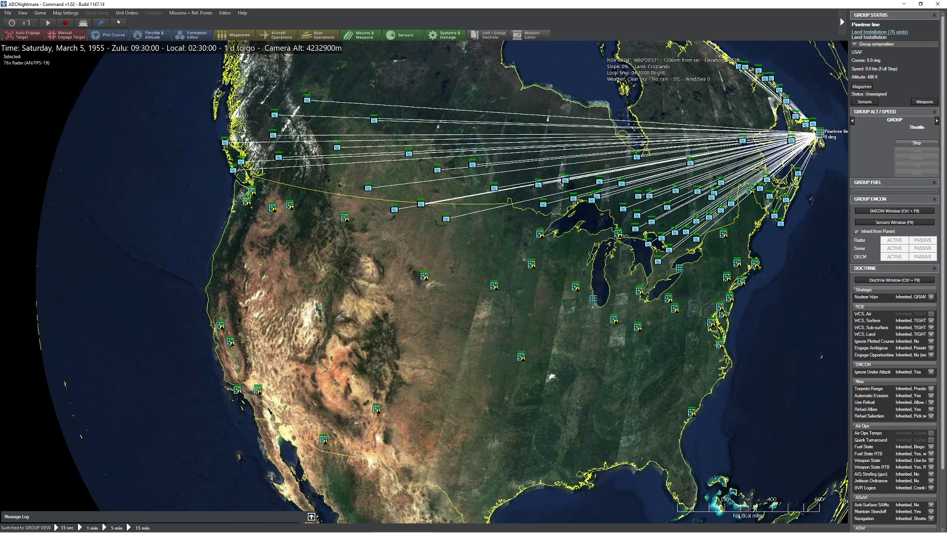
pyautogui.press('Down')
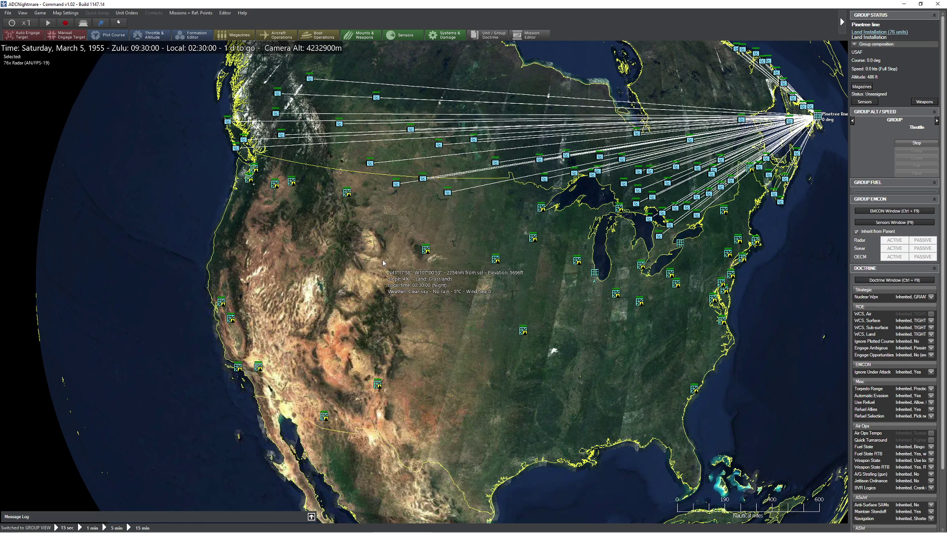
pyautogui.press('Up')
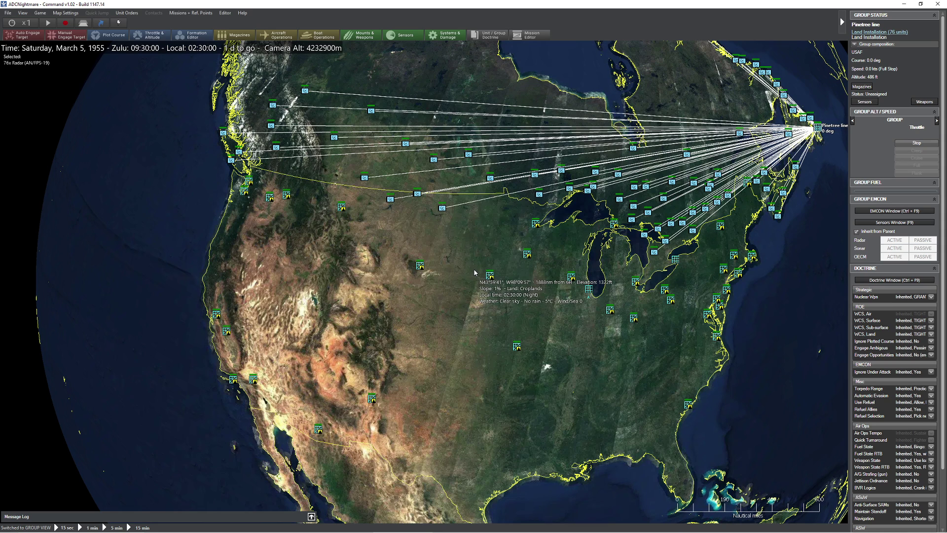
pyautogui.press('Right')
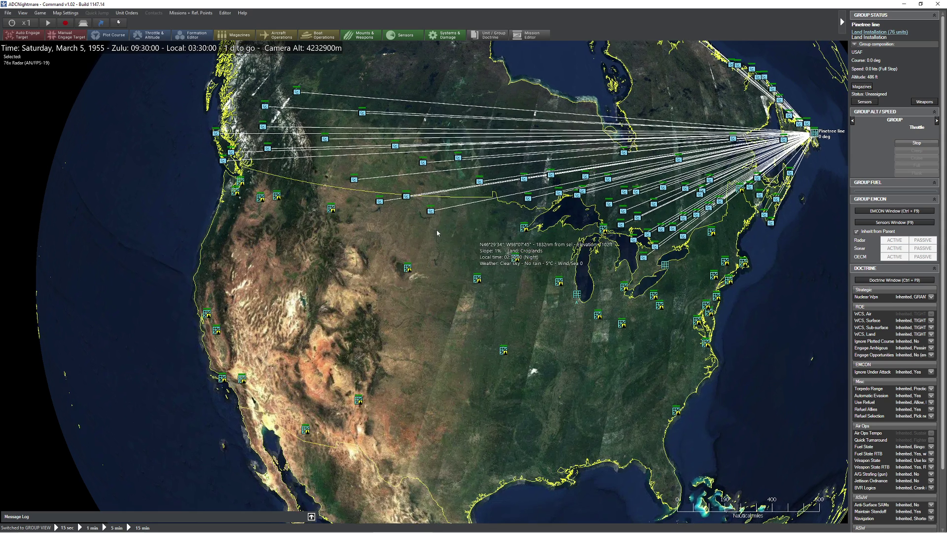
pyautogui.press('Left')
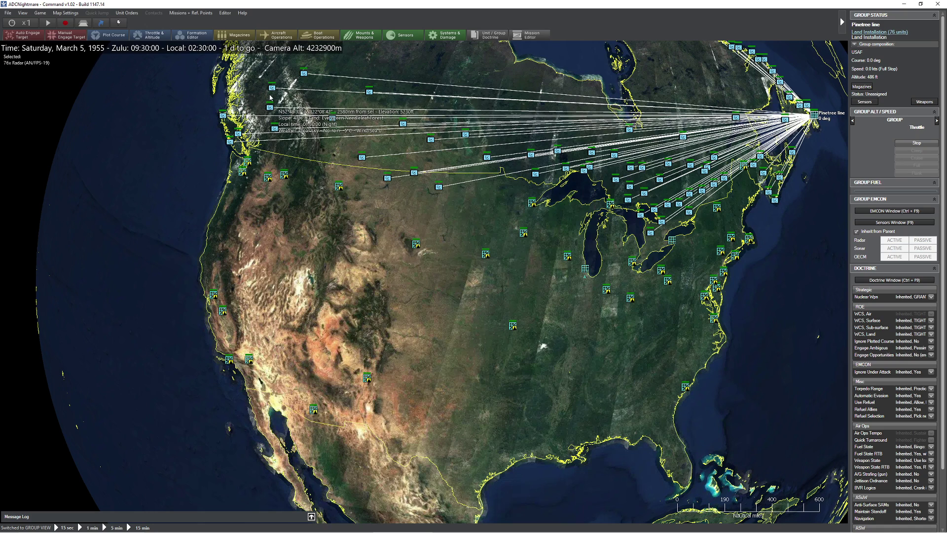
# Add a new side named CIVIL to the scenario
pyautogui.click(224, 13)
pyautogui.click(280, 62)
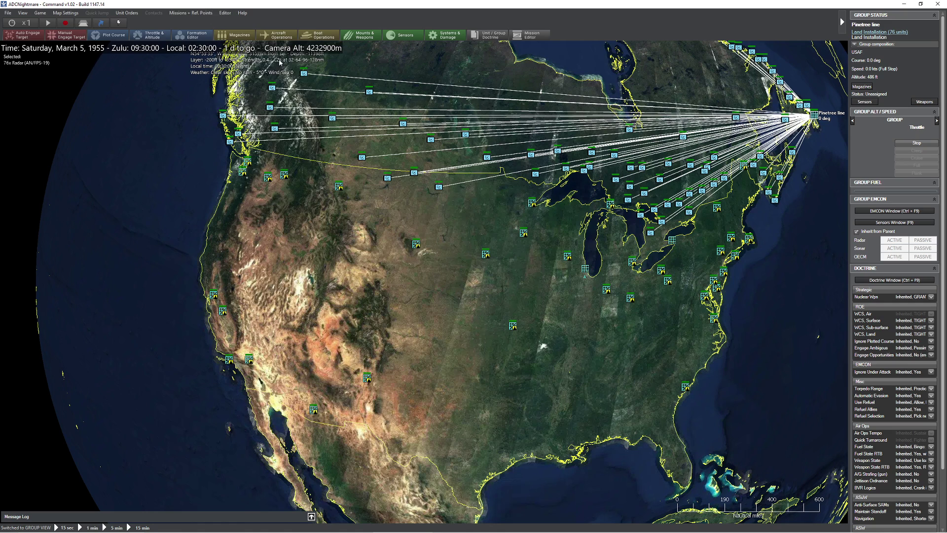
pyautogui.click(639, 205)
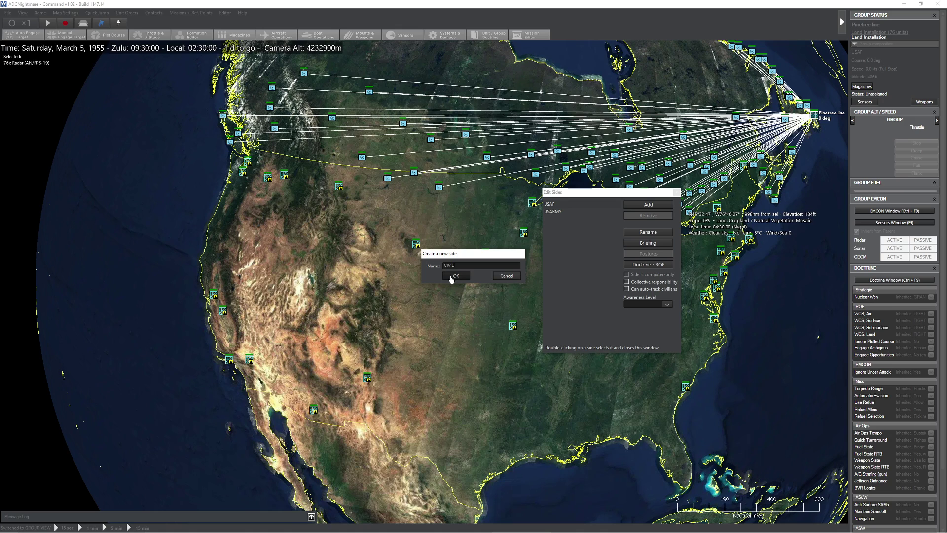
pyautogui.click(456, 276)
# Set the CIVIL side's posture towards both USAF and USARMY to Friendly
pyautogui.click(558, 204)
pyautogui.click(649, 254)
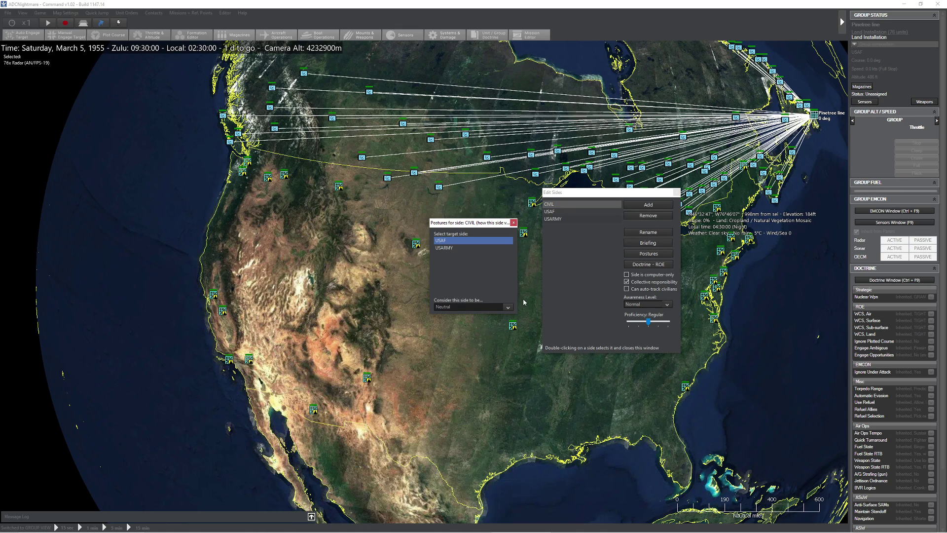
pyautogui.click(462, 307)
pyautogui.click(451, 320)
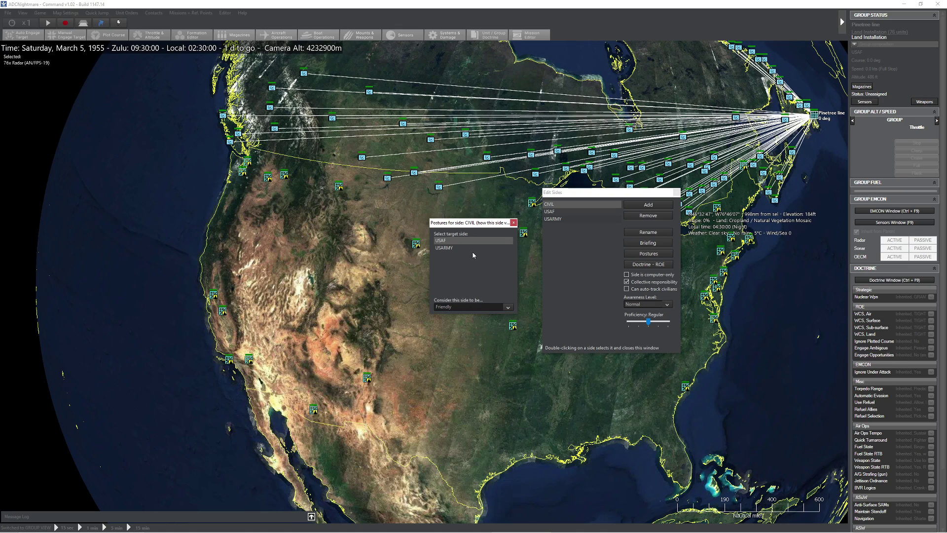
pyautogui.click(469, 248)
pyautogui.click(462, 307)
pyautogui.click(451, 320)
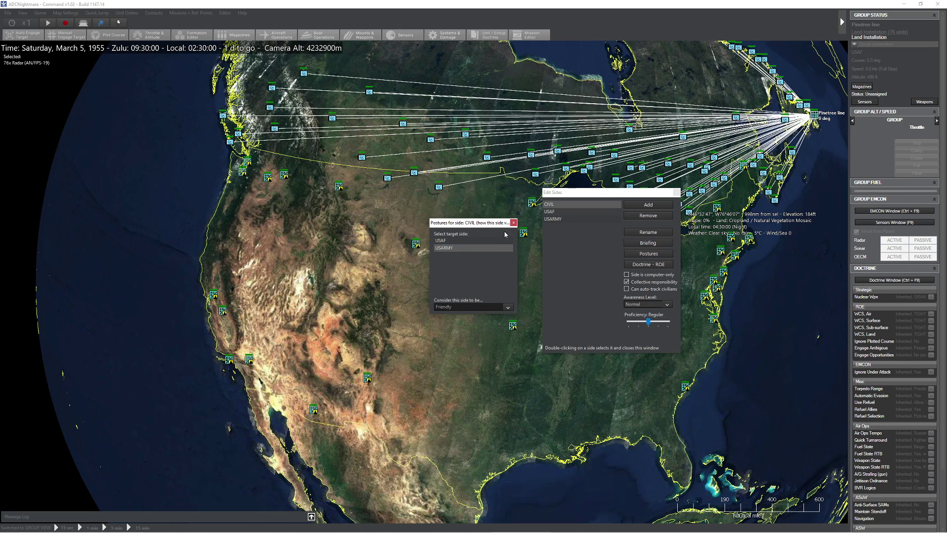
pyautogui.click(514, 223)
# Set the USAF side's posture towards CIVIL to Friendly, keeping USARMY as Friendly
pyautogui.click(550, 211)
pyautogui.click(649, 253)
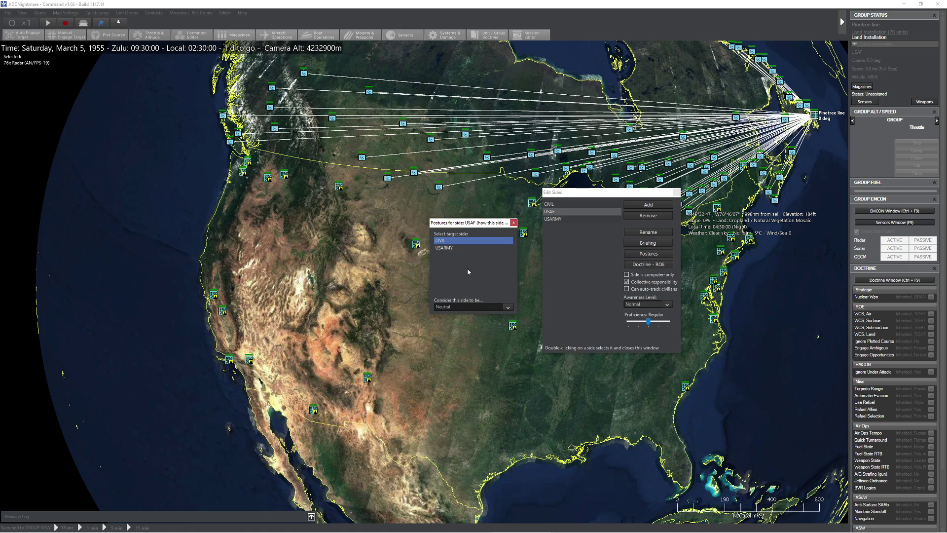
pyautogui.click(454, 307)
pyautogui.click(451, 316)
pyautogui.click(469, 247)
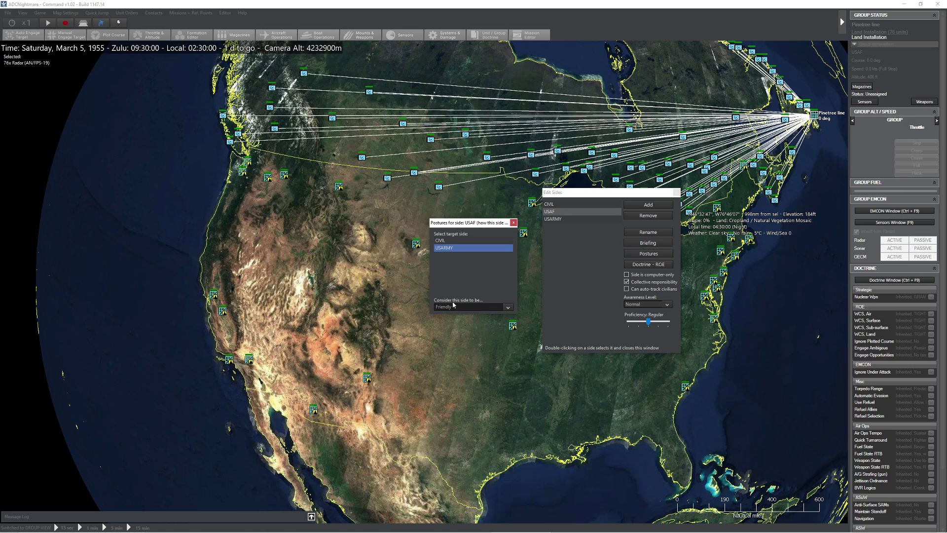
pyautogui.click(451, 306)
pyautogui.click(452, 307)
pyautogui.click(514, 222)
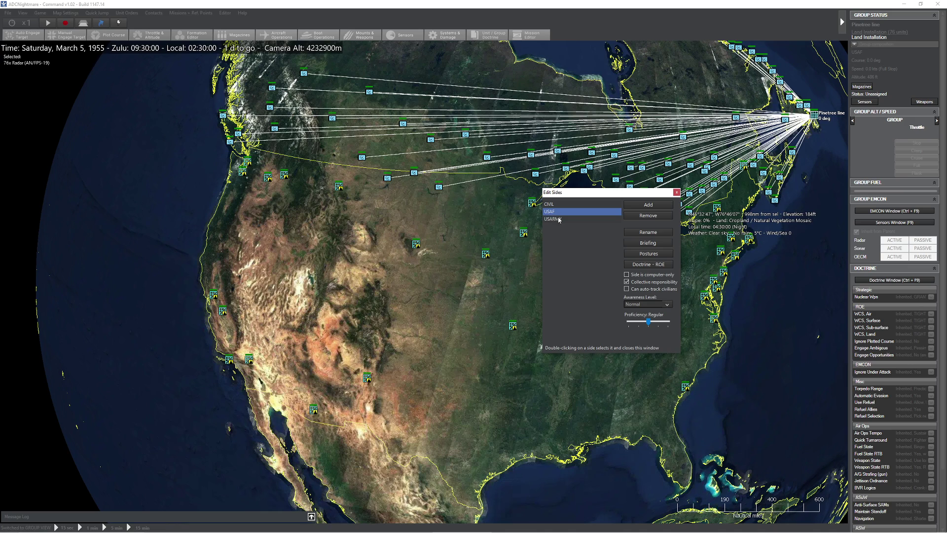
# Set the USARMY side's posture towards CIVIL to Friendly and check its posture towards USAF
pyautogui.click(553, 219)
pyautogui.click(648, 253)
pyautogui.click(454, 306)
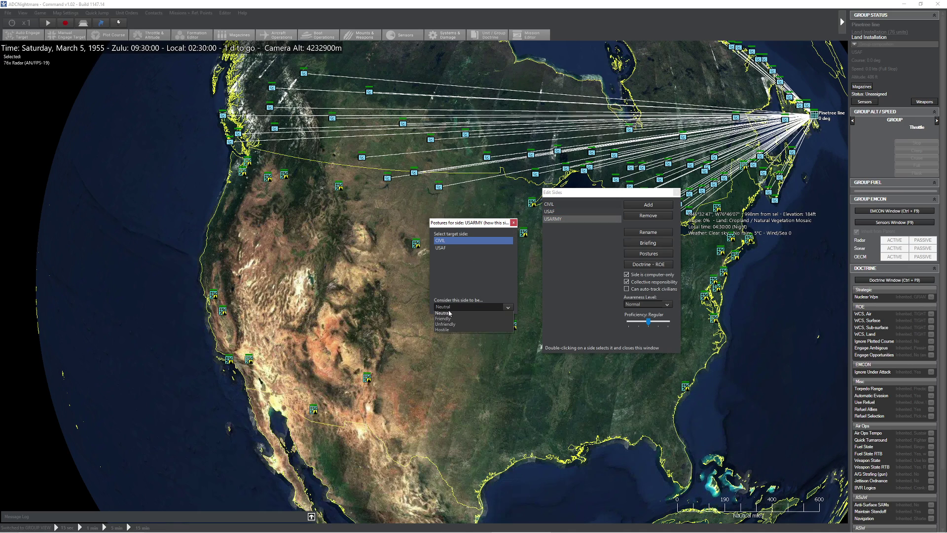
pyautogui.click(451, 316)
pyautogui.click(448, 248)
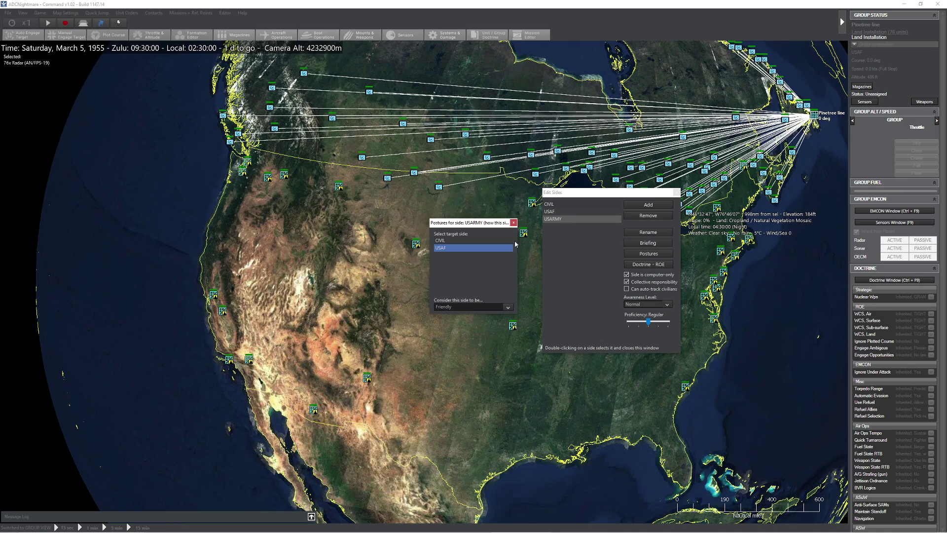
pyautogui.click(513, 222)
# Set the awareness level of the CIVIL side to Blind
pyautogui.click(559, 205)
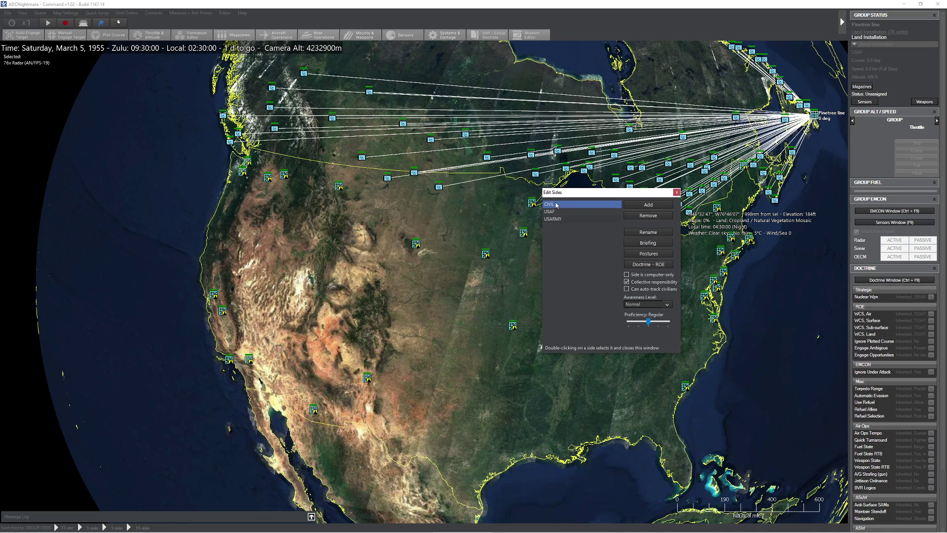
pyautogui.click(651, 304)
pyautogui.click(648, 313)
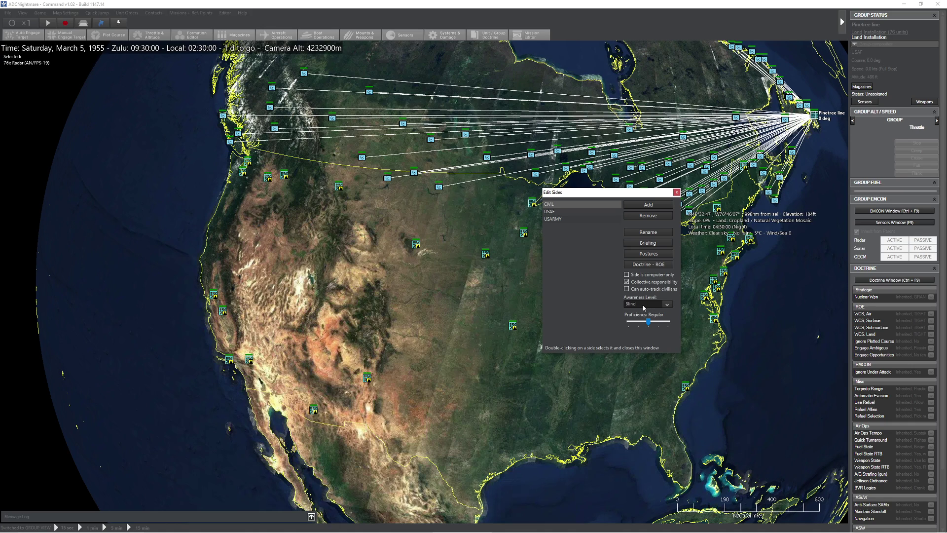
# Try out the USAF side's proficiency setting at Ace
pyautogui.click(559, 219)
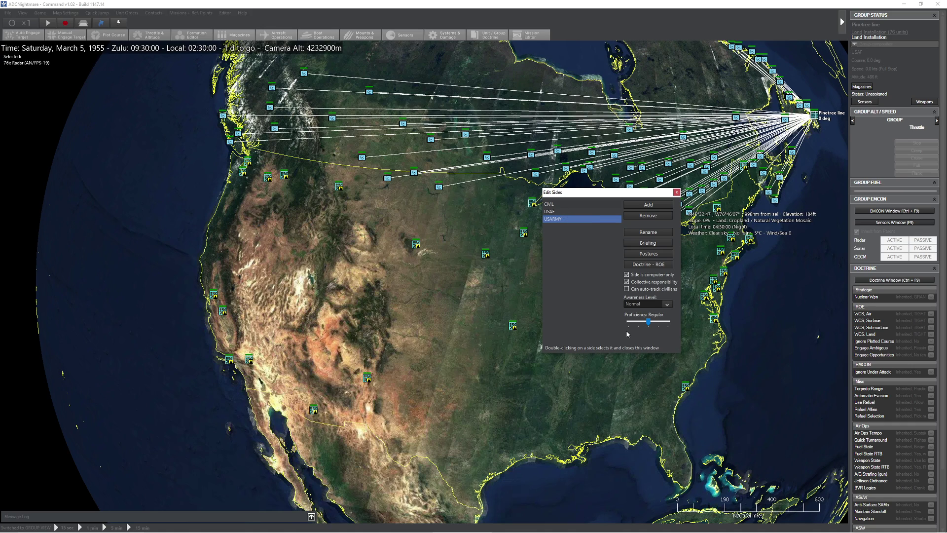
pyautogui.click(553, 213)
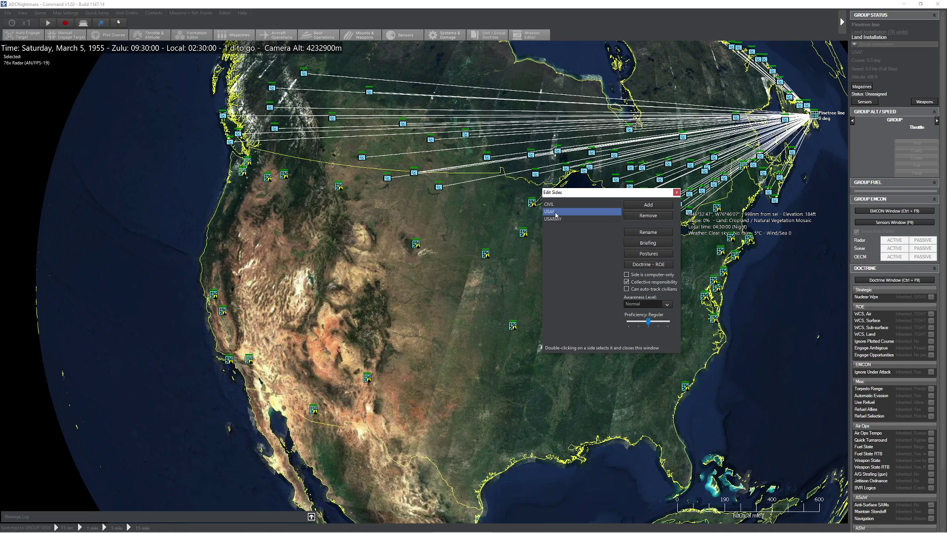
pyautogui.click(649, 323)
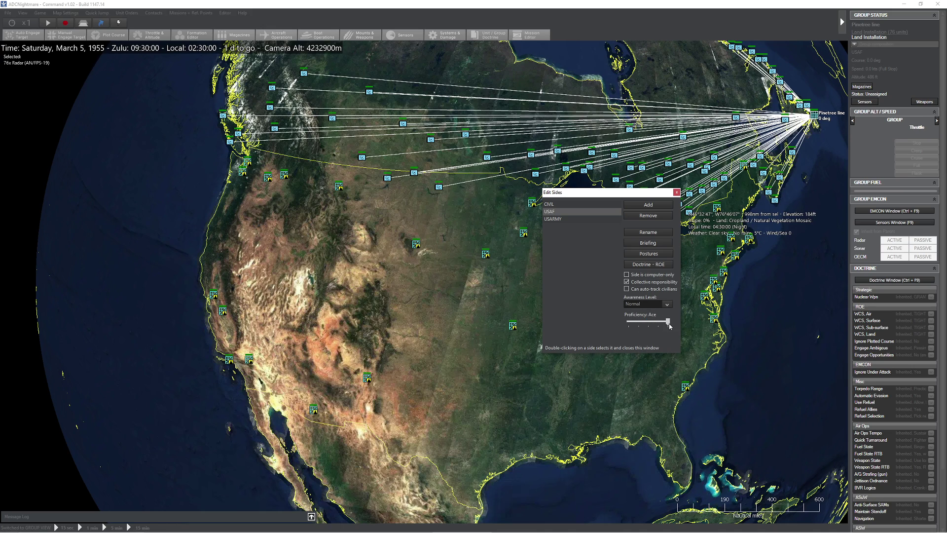
pyautogui.click(566, 275)
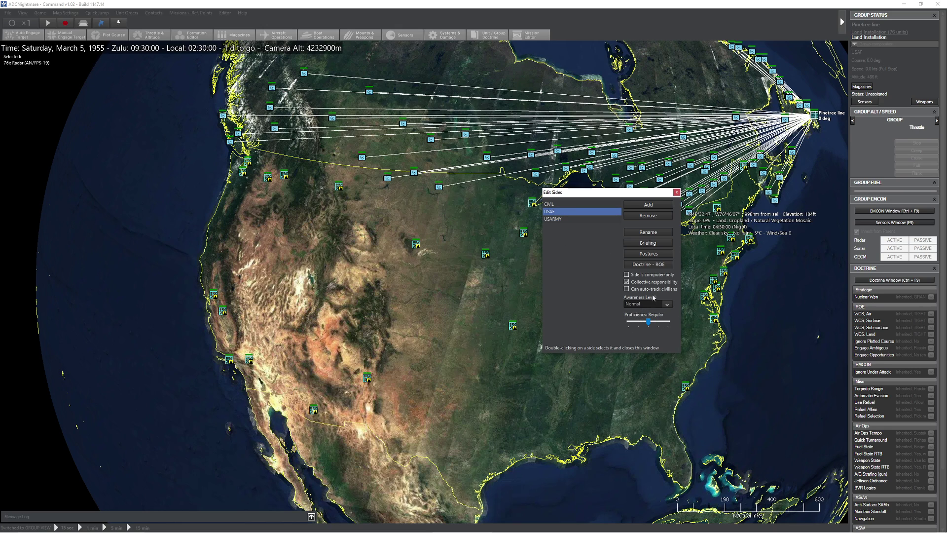
# Close the side editor and switch the active side to CIVIL
pyautogui.click(677, 192)
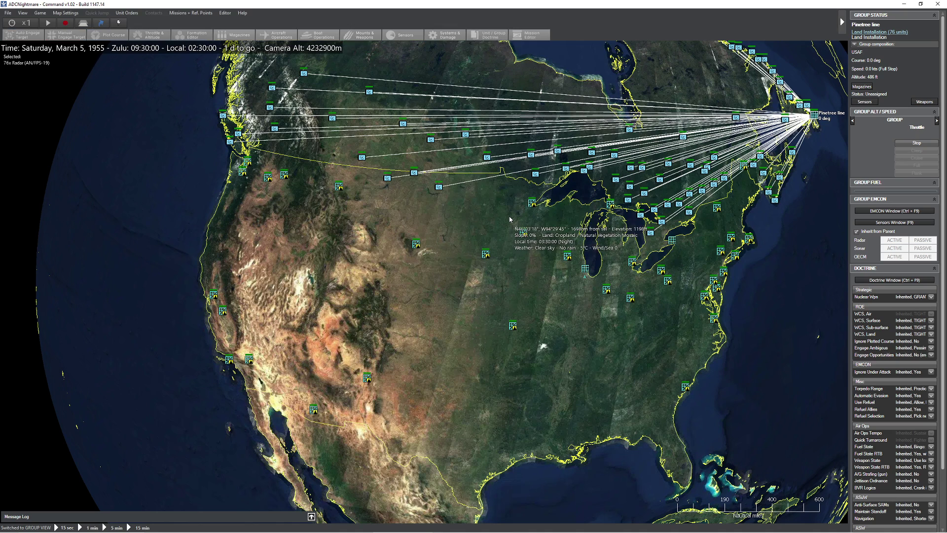
pyautogui.click(226, 13)
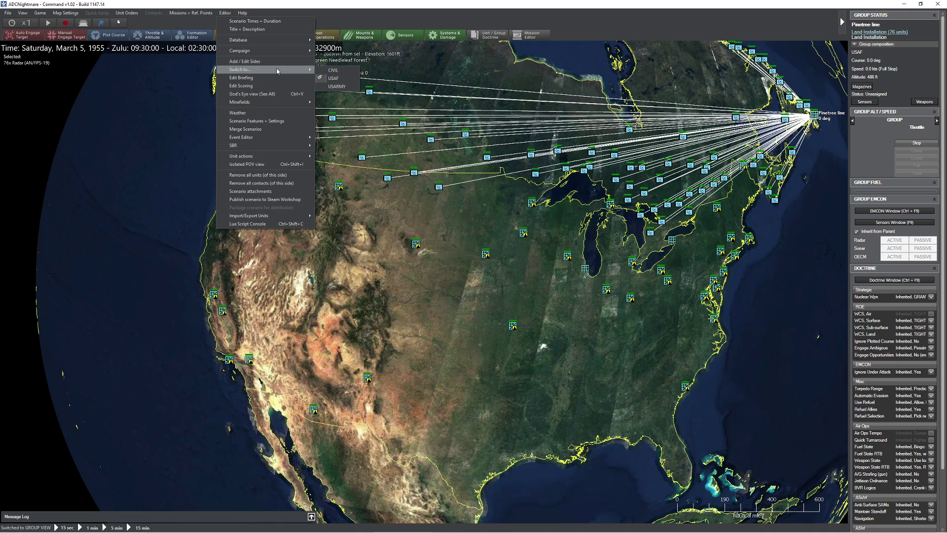
pyautogui.click(340, 71)
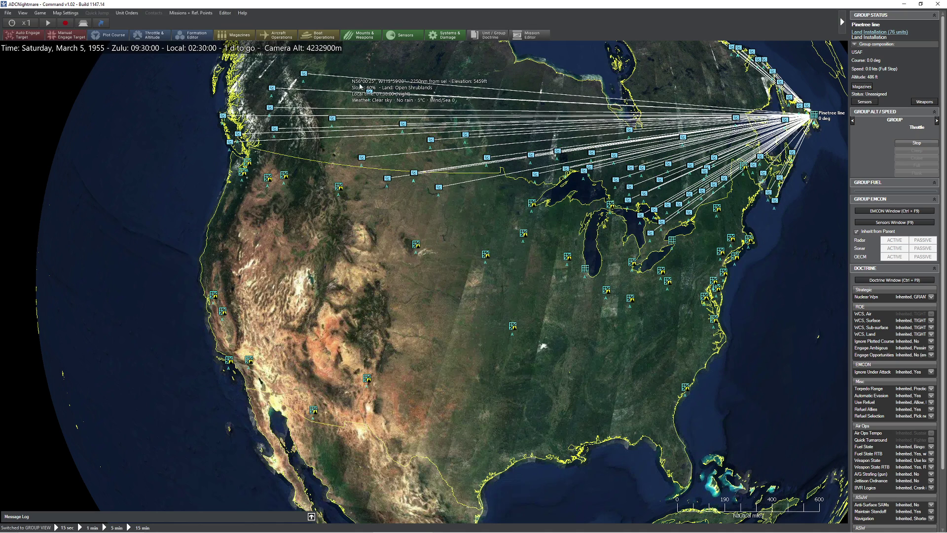
# Import the us_coldwar.inst installation file from the US folder into the CIVIL side
pyautogui.click(225, 12)
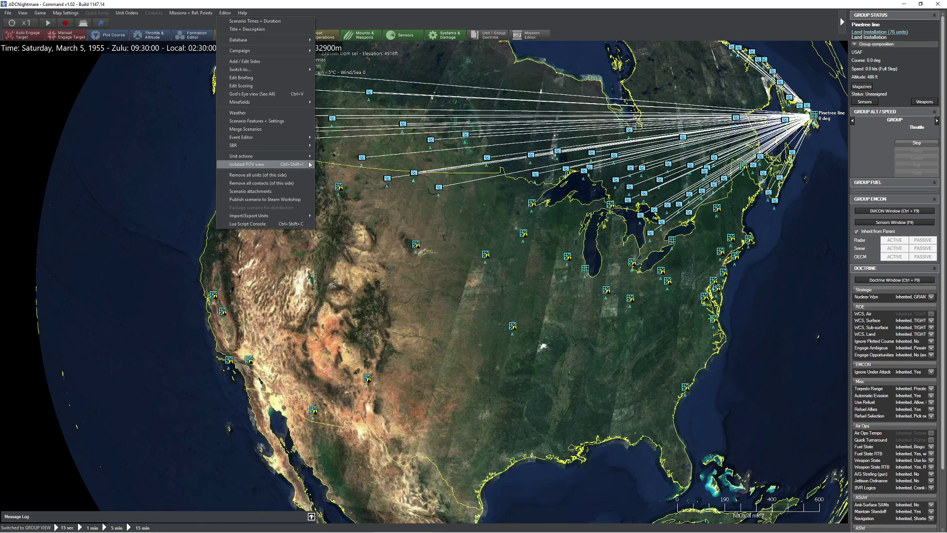
pyautogui.moveTo(285, 218)
pyautogui.click(346, 226)
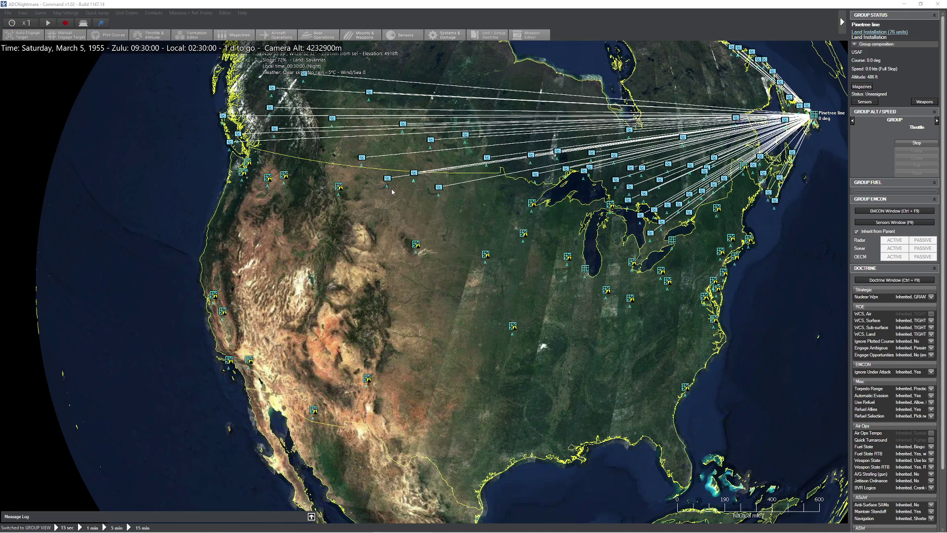
pyautogui.click(287, 154)
pyautogui.scroll(-10, 330, 232)
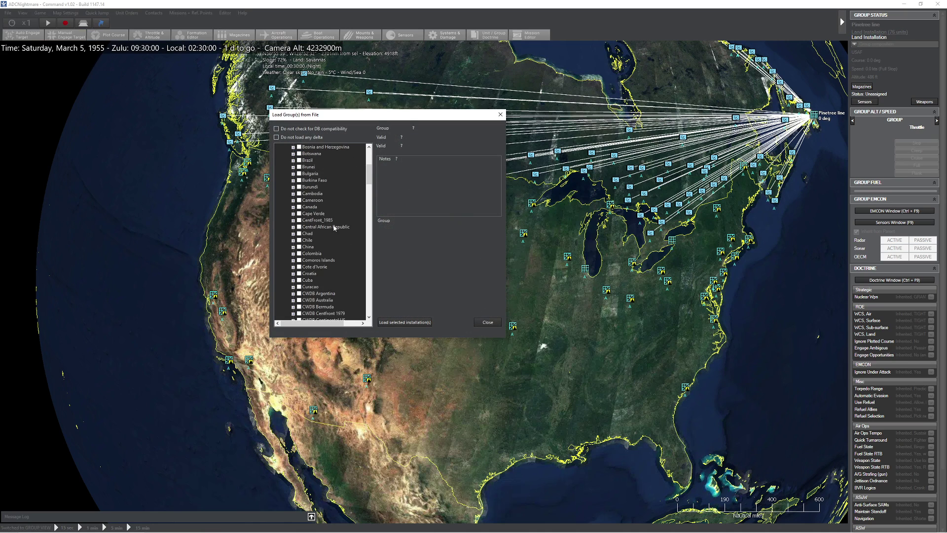
pyautogui.scroll(-20, 331, 250)
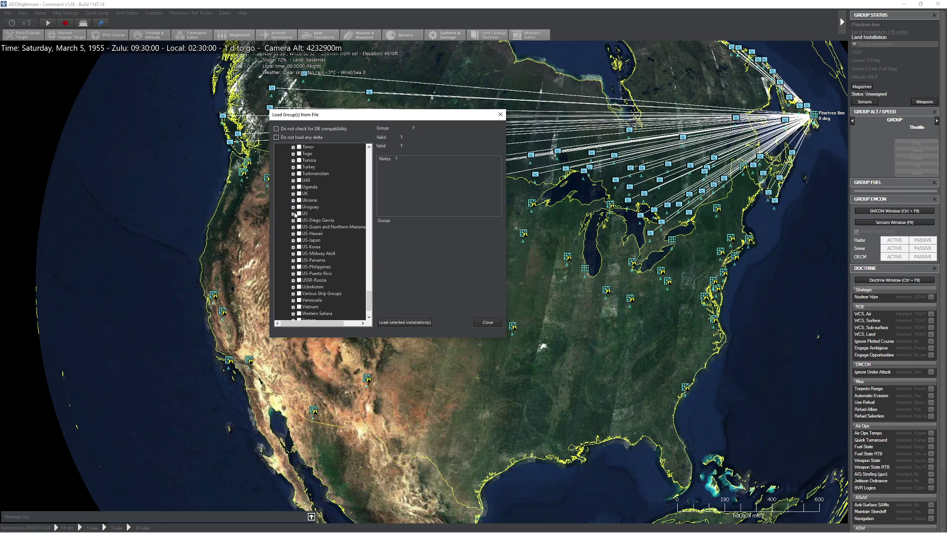
pyautogui.click(293, 213)
pyautogui.scroll(-5, 315, 222)
pyautogui.click(330, 226)
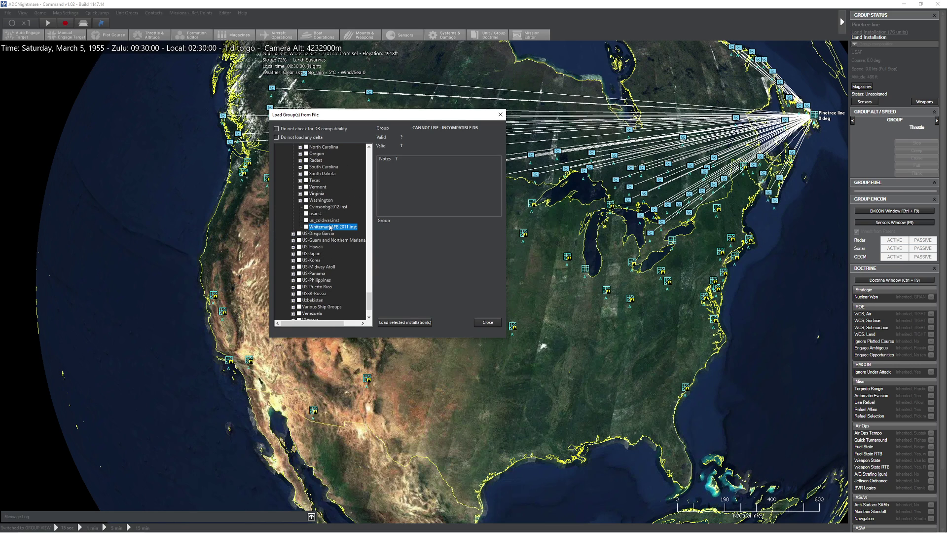
pyautogui.click(324, 220)
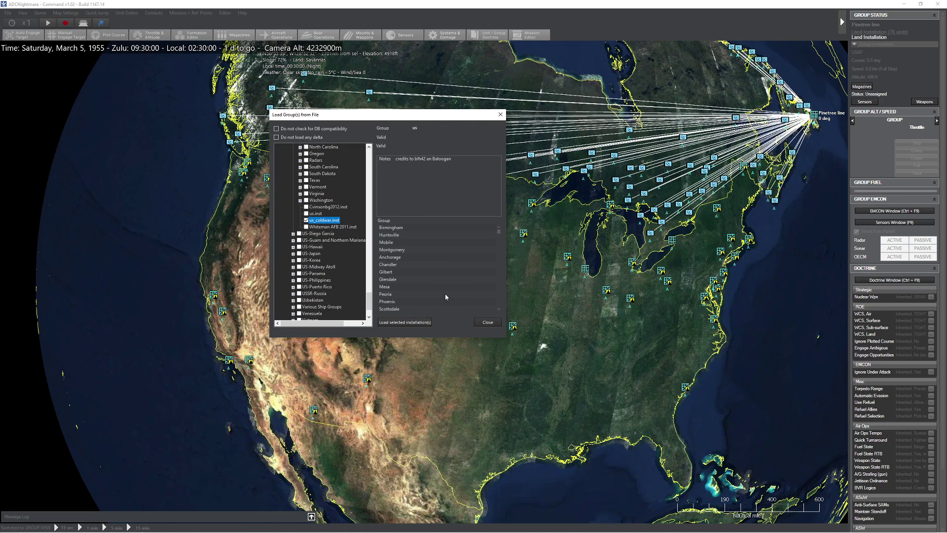
pyautogui.click(405, 322)
pyautogui.click(487, 322)
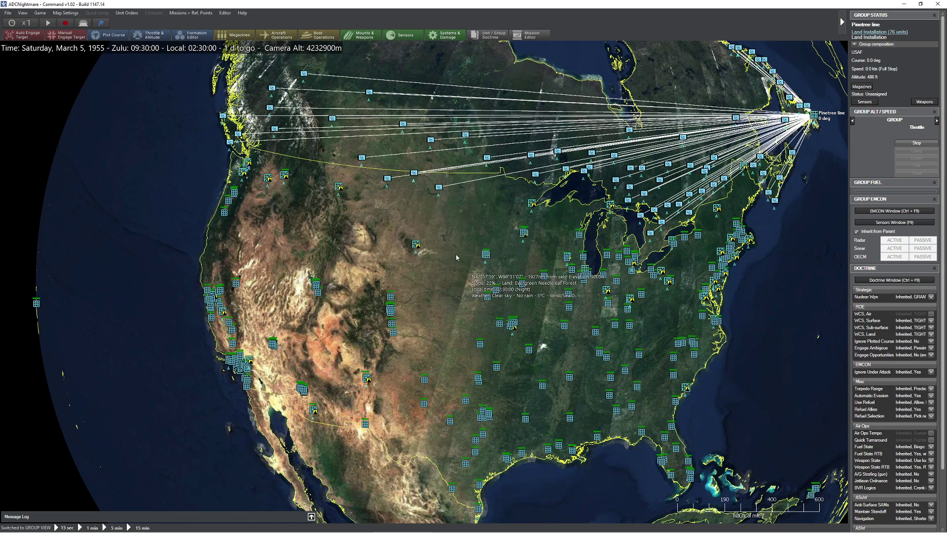
# Delete the city markers on Puerto Rico, including Carolina
pyautogui.press('Down')
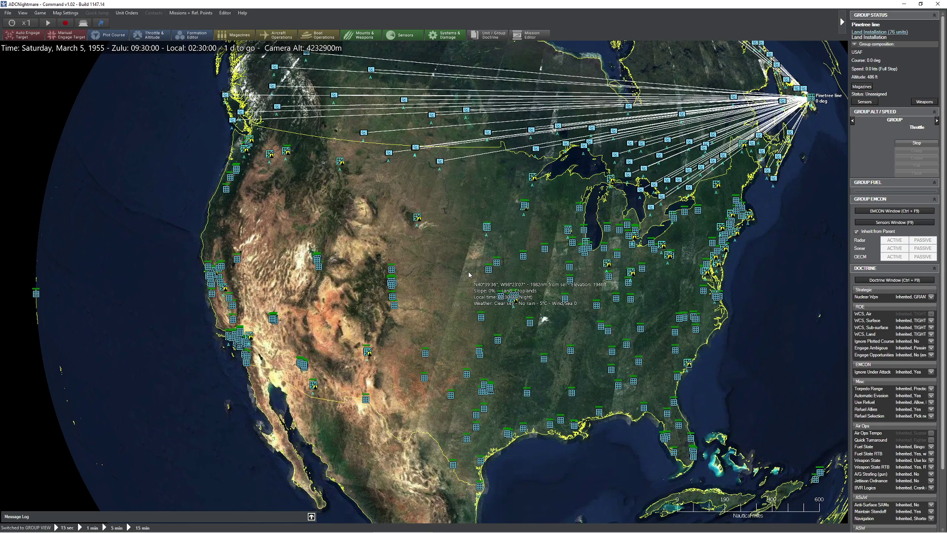
pyautogui.moveTo(739, 322); pyautogui.dragTo(540, 208)
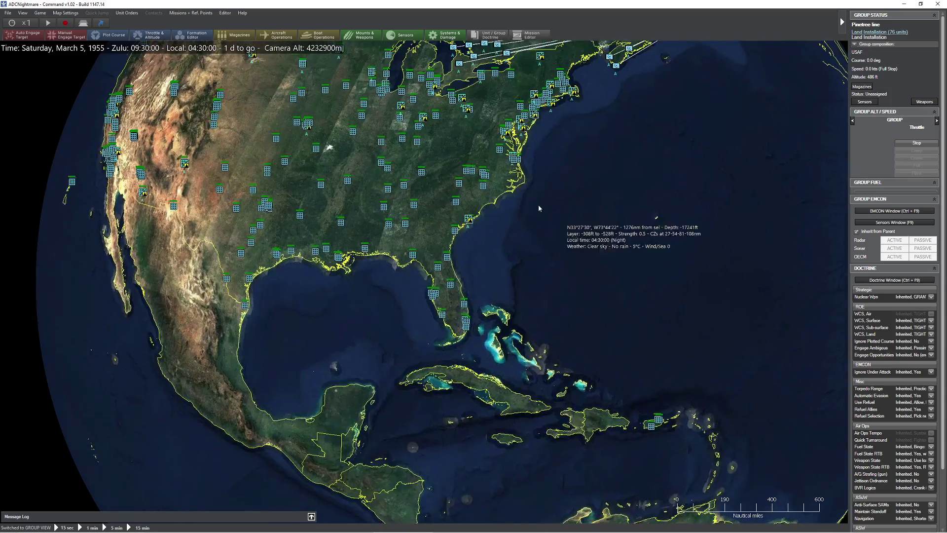
pyautogui.moveTo(538, 296); pyautogui.dragTo(481, 128)
pyautogui.moveTo(561, 258); pyautogui.dragTo(660, 338)
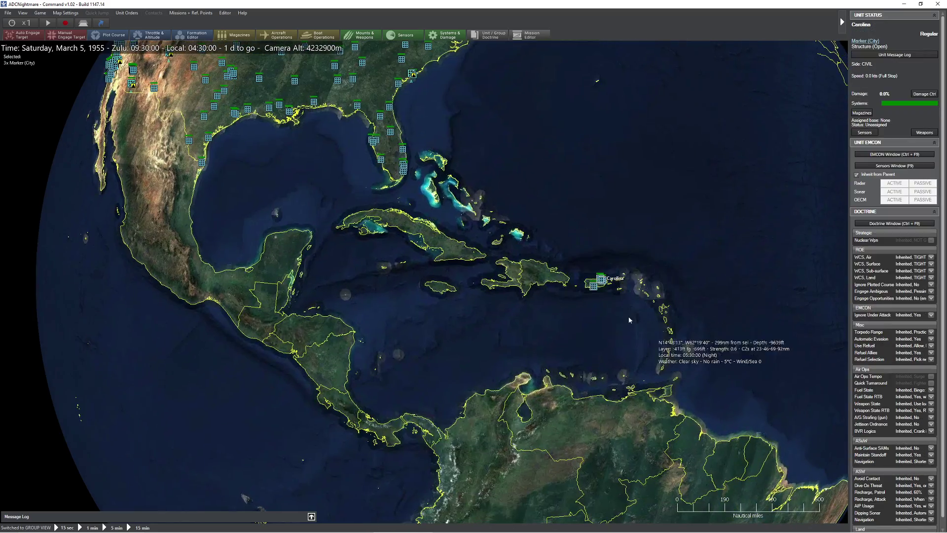
pyautogui.press('Delete')
pyautogui.click(449, 279)
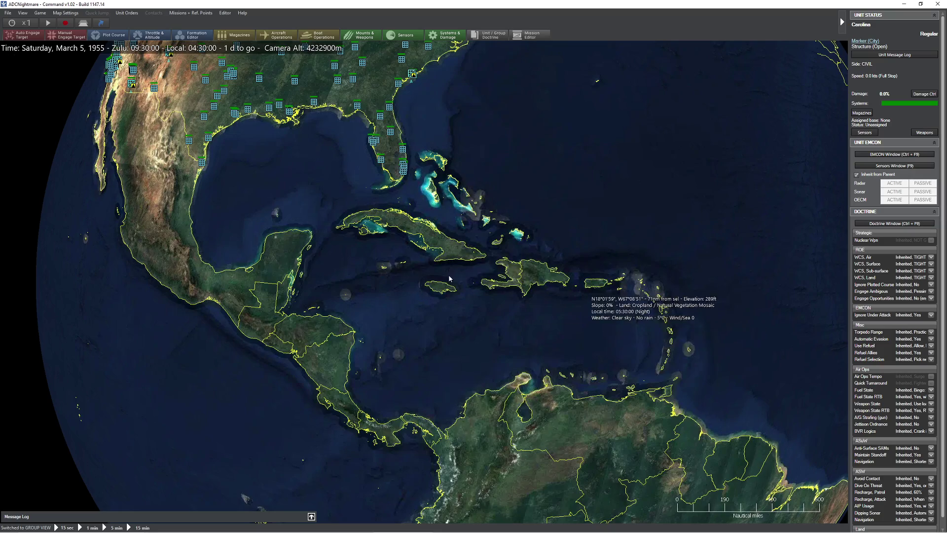
# Check the outlying city markers in Alaska and Hawaii, and delete the Honolulu marker
pyautogui.scroll(-4, 449, 279)
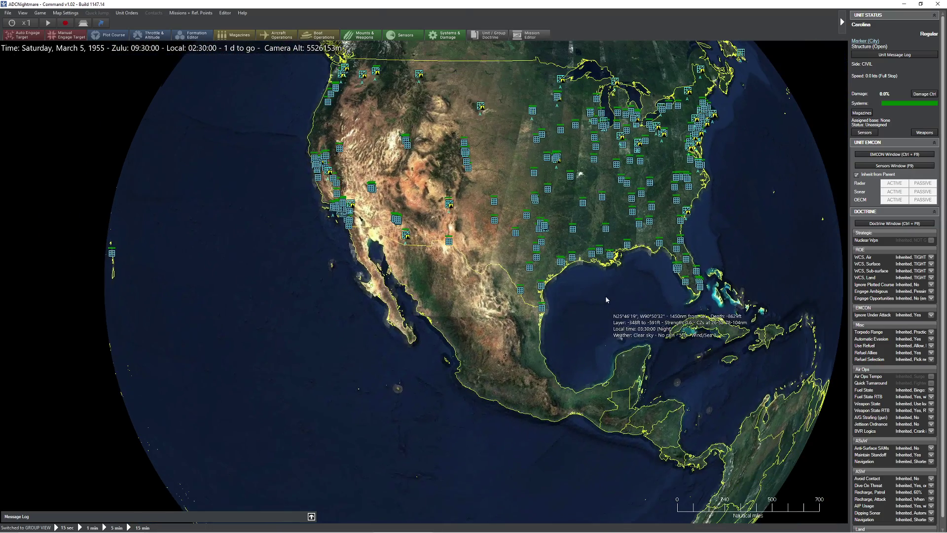
pyautogui.scroll(-5, 607, 299)
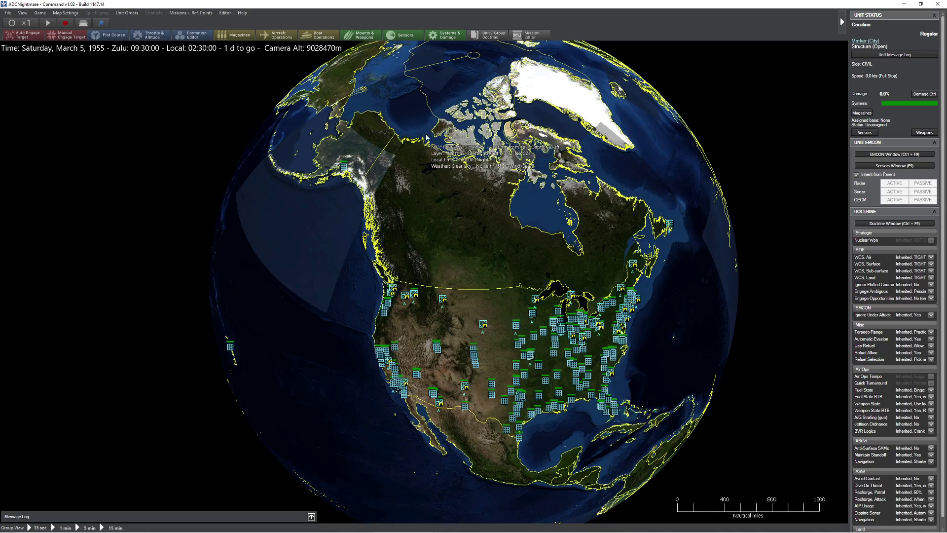
pyautogui.moveTo(453, 281); pyautogui.dragTo(507, 242)
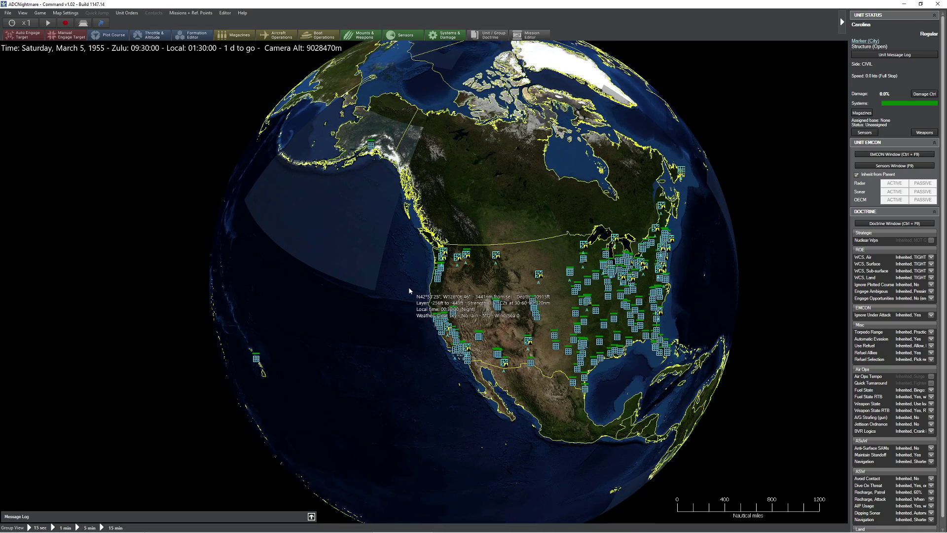
pyautogui.moveTo(411, 321); pyautogui.dragTo(466, 281)
pyautogui.click(403, 125)
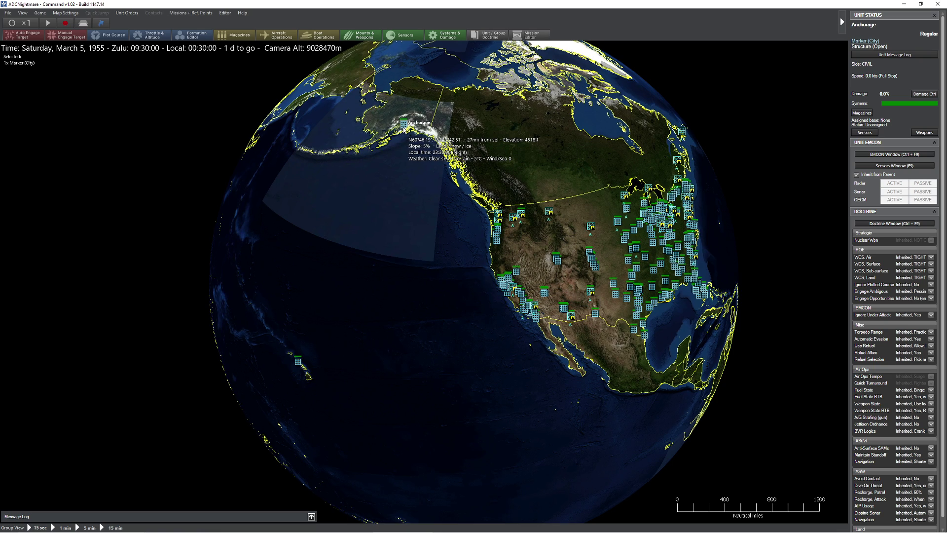
pyautogui.moveTo(395, 229); pyautogui.dragTo(410, 248)
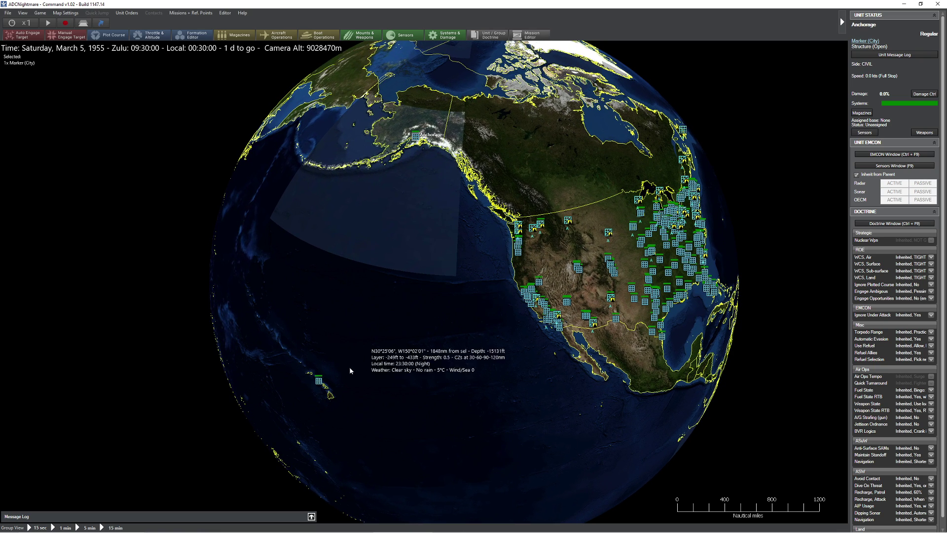
pyautogui.click(318, 380)
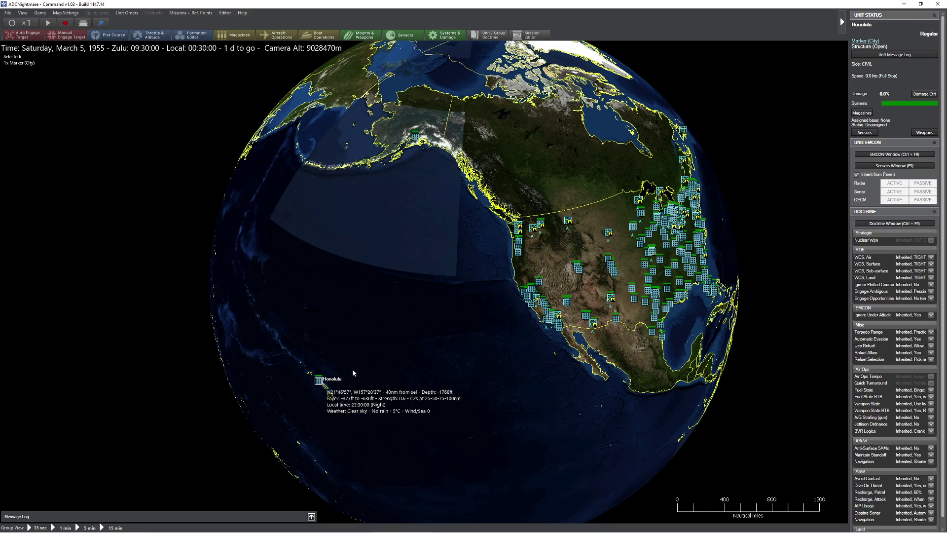
pyautogui.moveTo(407, 368); pyautogui.dragTo(431, 350)
pyautogui.moveTo(351, 375); pyautogui.dragTo(493, 301)
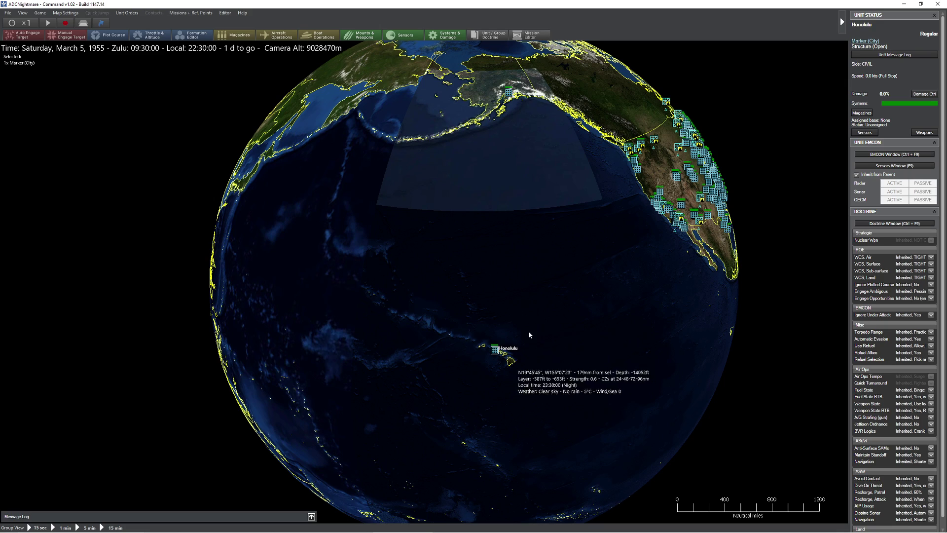
pyautogui.moveTo(529, 330); pyautogui.dragTo(439, 327)
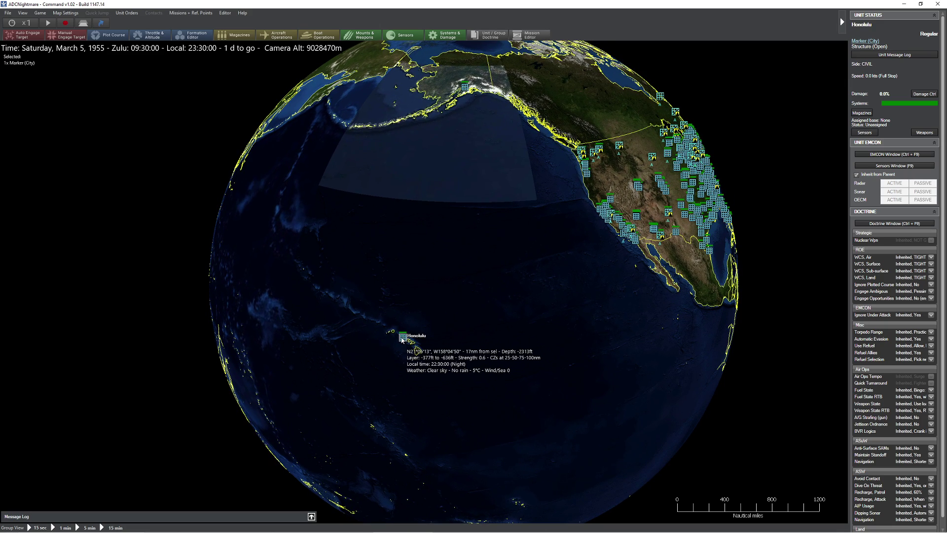
pyautogui.moveTo(570, 280); pyautogui.dragTo(430, 314)
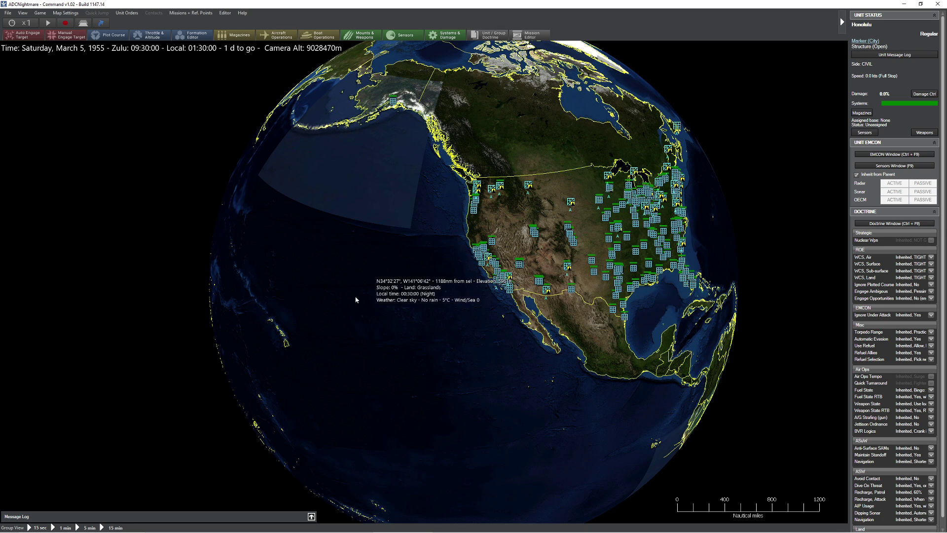
# Delete the Anchorage city marker in Alaska
pyautogui.press('Up')
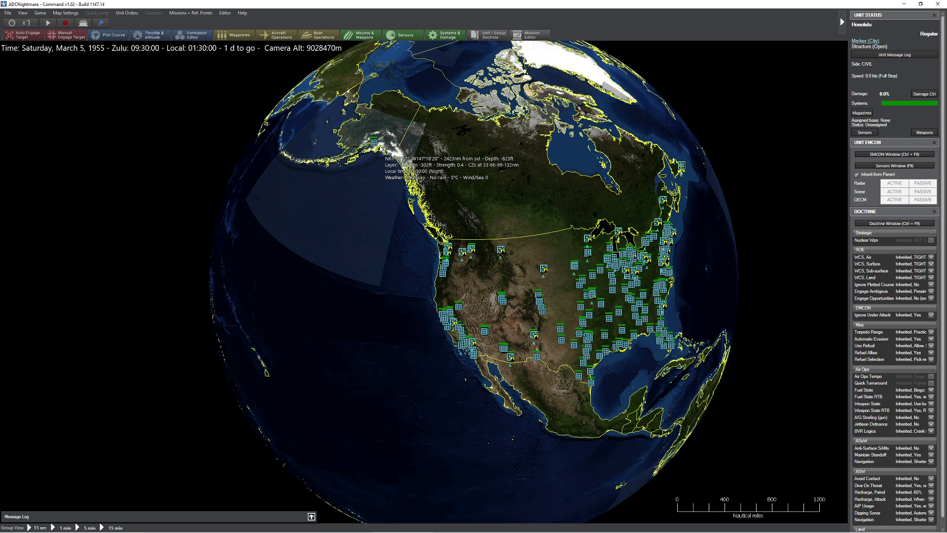
pyautogui.click(375, 143)
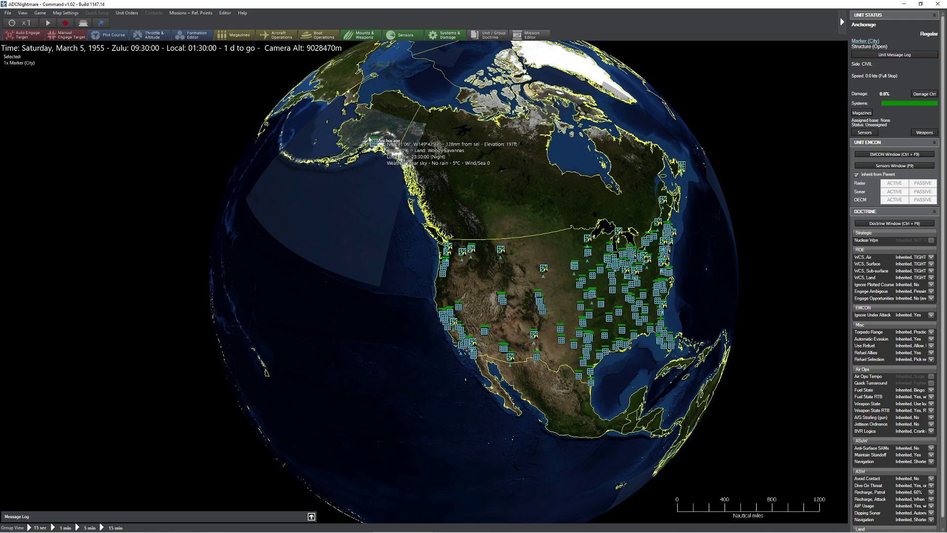
pyautogui.click(387, 132)
# Make the CIVIL side computer-only and close the side editor
pyautogui.moveTo(551, 215); pyautogui.dragTo(501, 206)
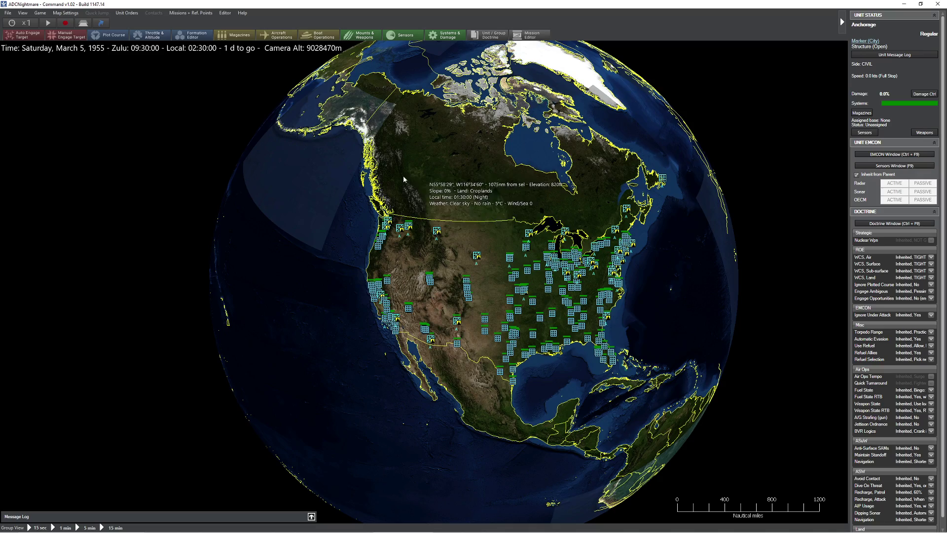
pyautogui.moveTo(659, 341); pyautogui.dragTo(559, 215)
pyautogui.moveTo(616, 210); pyautogui.dragTo(514, 245)
pyautogui.scroll(3, 515, 245)
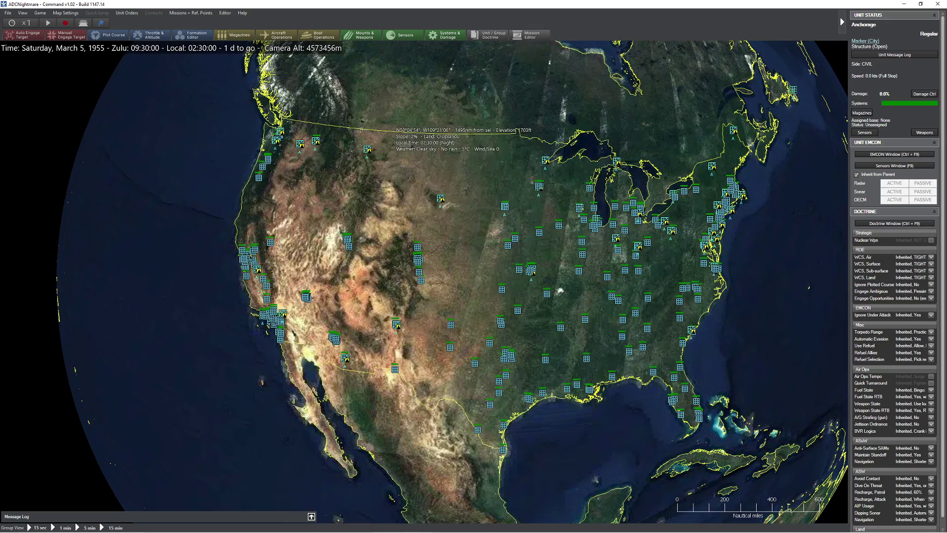
pyautogui.click(225, 13)
pyautogui.moveTo(276, 69)
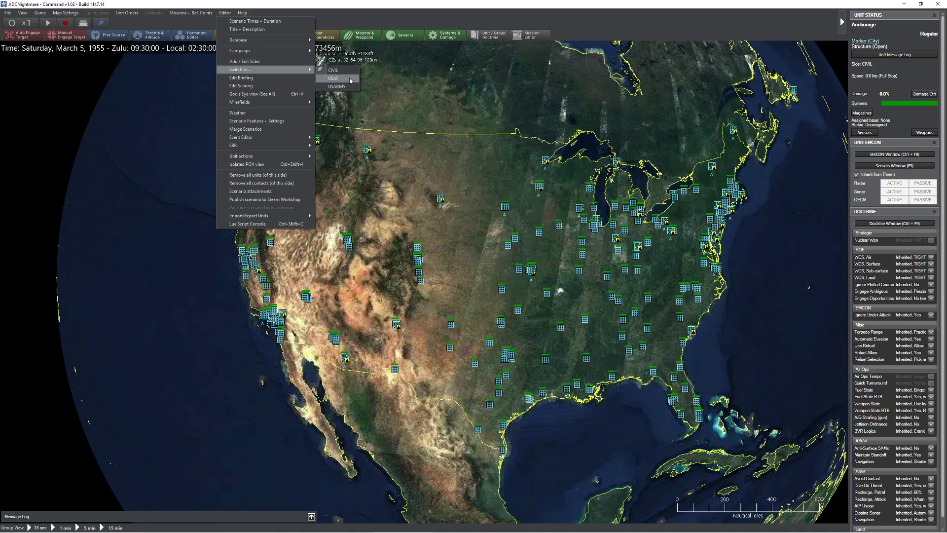
pyautogui.click(245, 61)
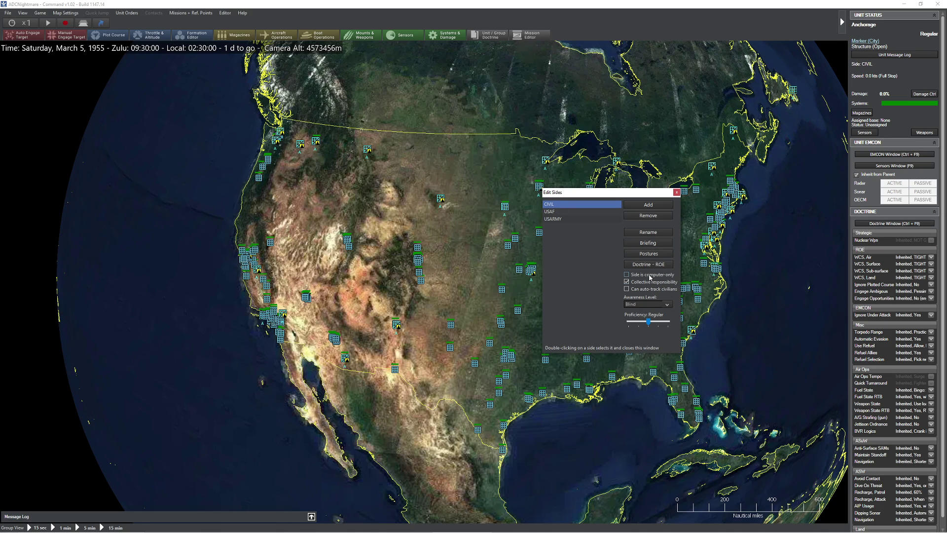
pyautogui.click(647, 275)
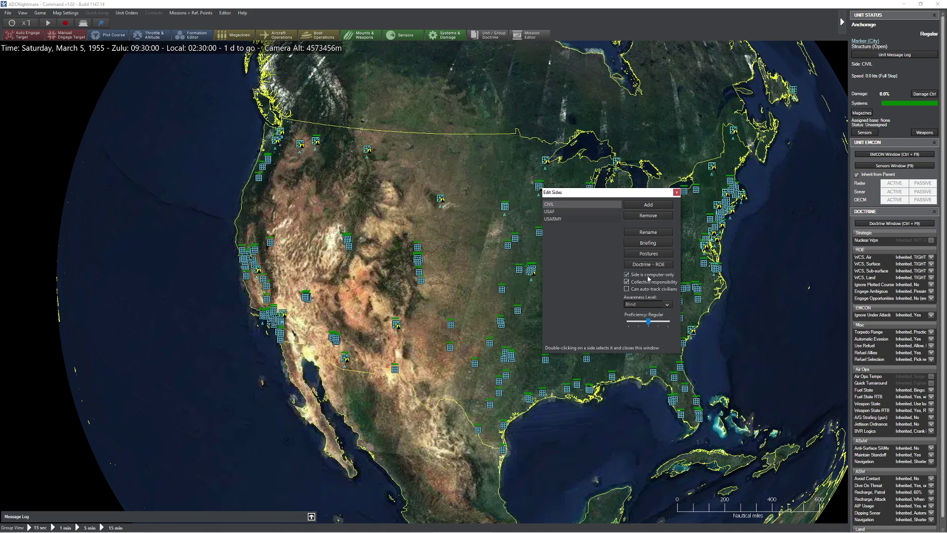
pyautogui.click(677, 192)
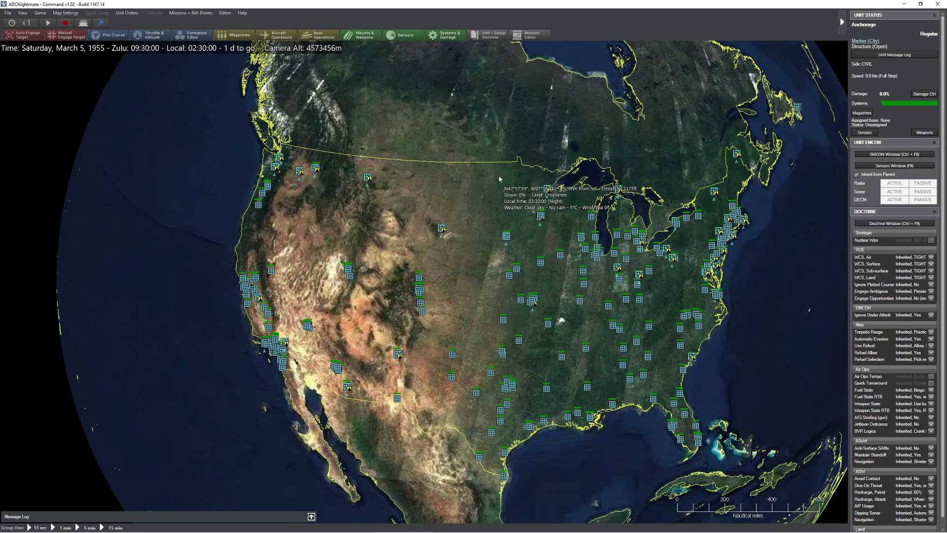
pyautogui.moveTo(497, 157); pyautogui.dragTo(504, 225)
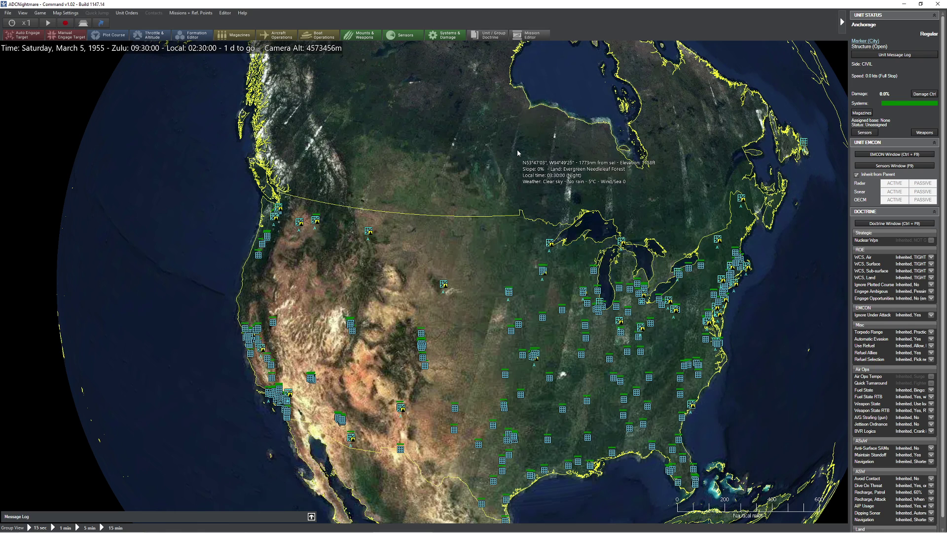
pyautogui.moveTo(556, 153); pyautogui.dragTo(608, 183)
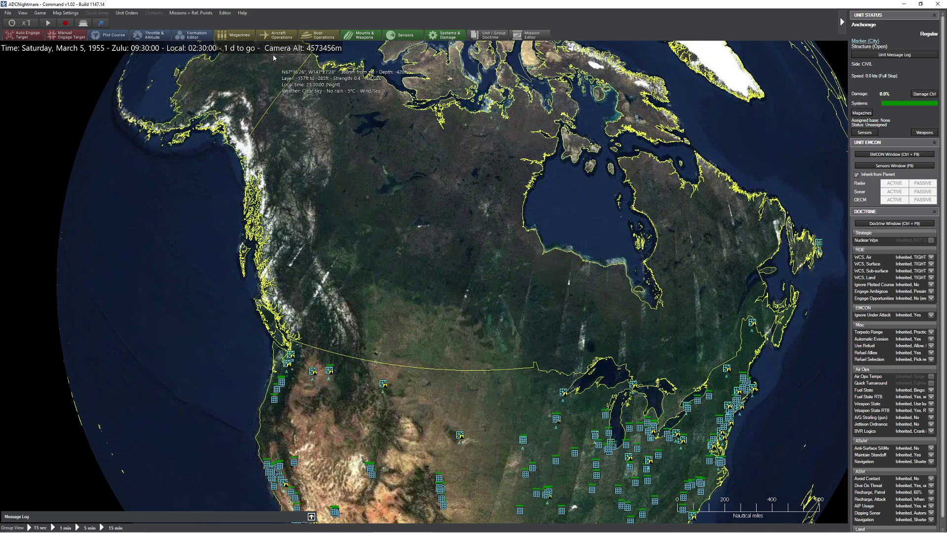
pyautogui.click(227, 15)
pyautogui.moveTo(296, 70)
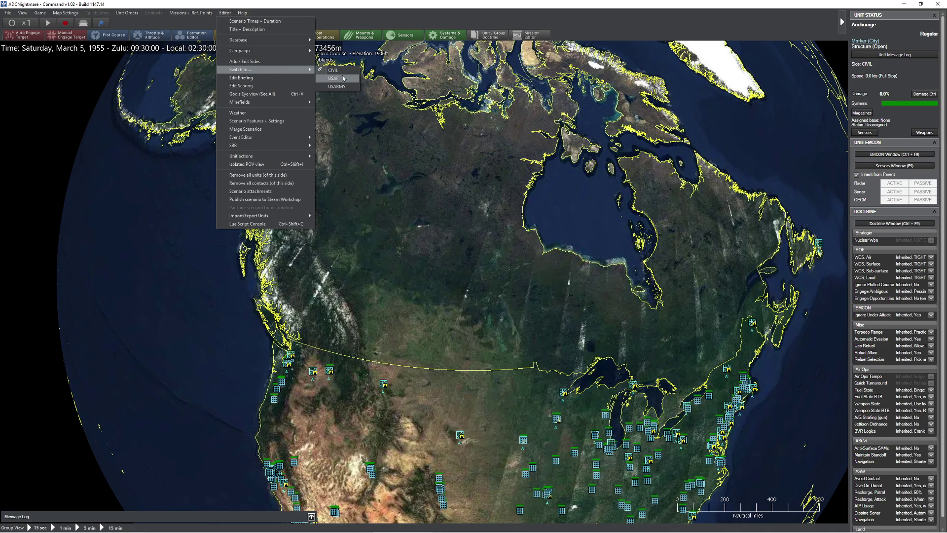
pyautogui.click(242, 13)
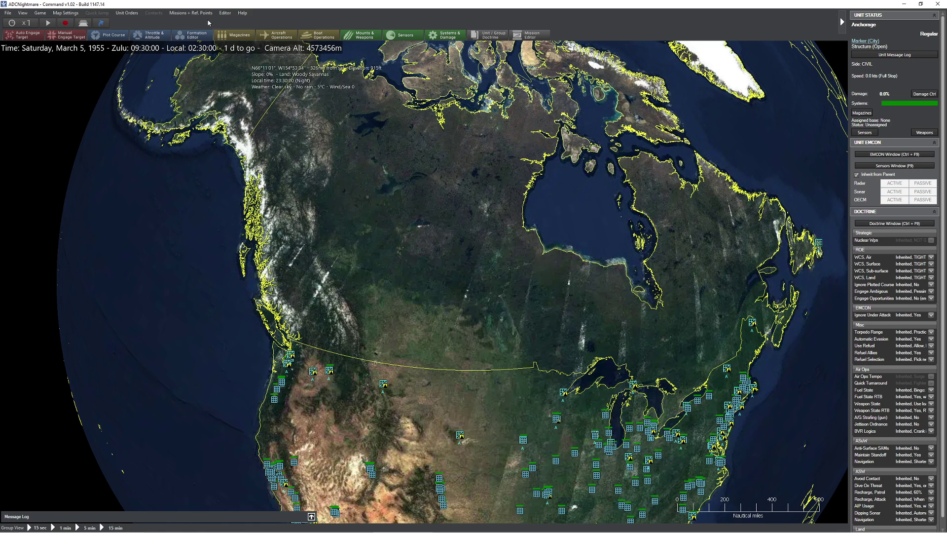
pyautogui.click(239, 14)
pyautogui.click(239, 16)
# Add a new side named REDFOR and select the USAF side in the side list
pyautogui.click(225, 13)
pyautogui.click(246, 21)
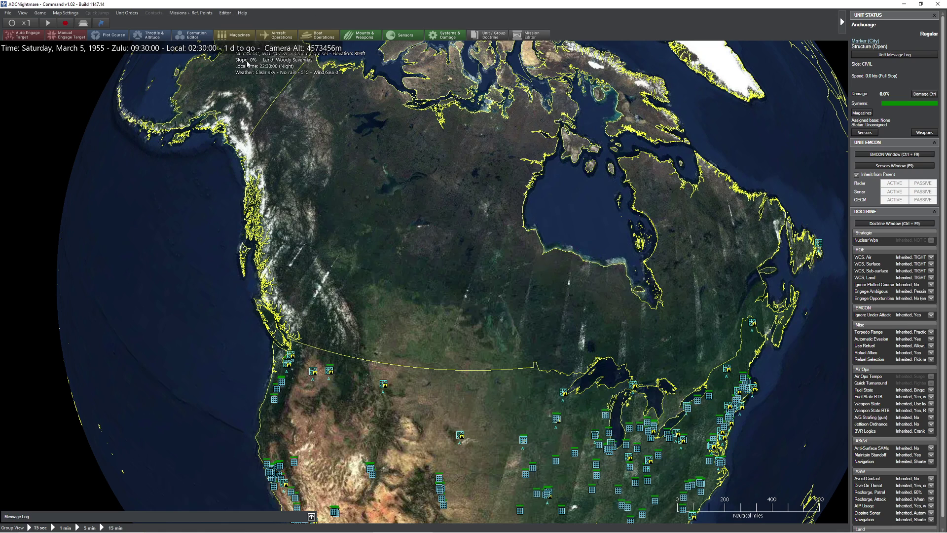
pyautogui.click(646, 205)
pyautogui.write('RE')
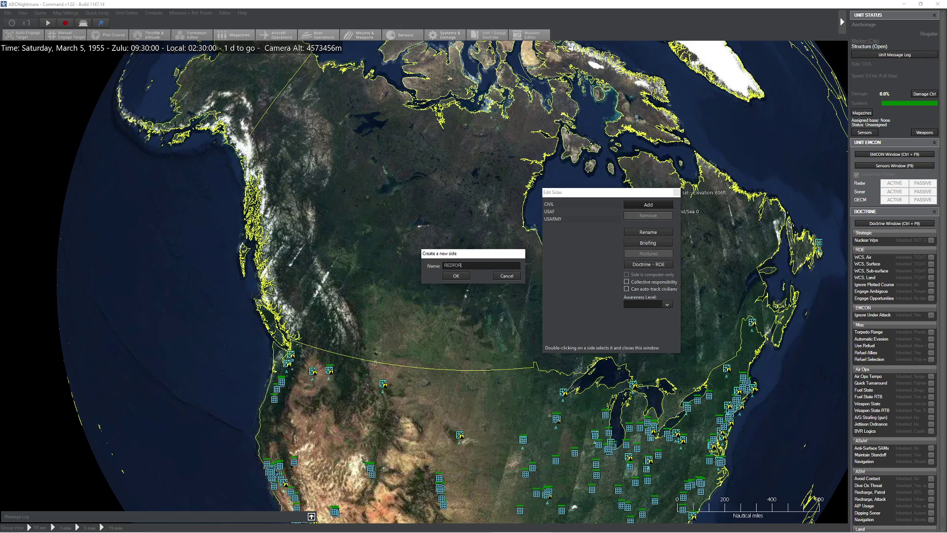
pyautogui.write('DFOR')
pyautogui.click(456, 276)
pyautogui.click(562, 219)
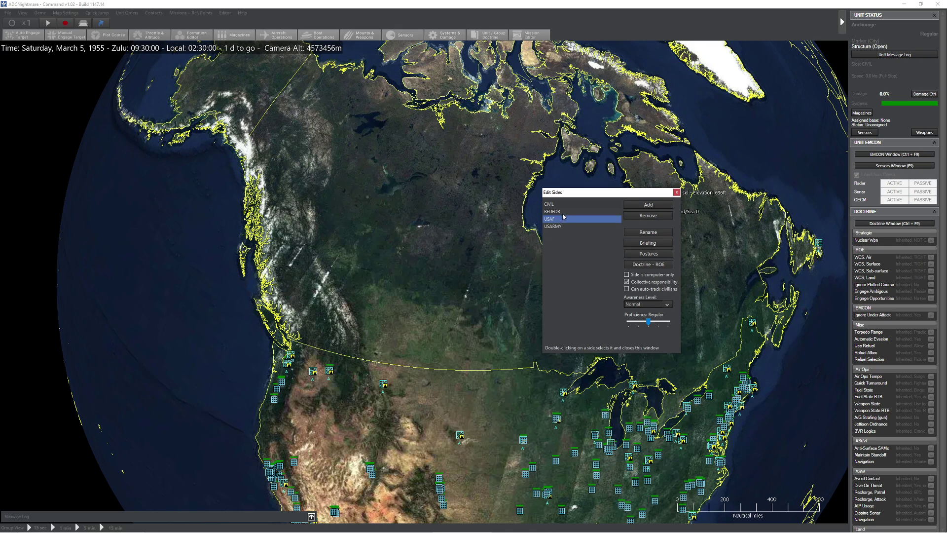
# Set REDFOR's postures toward the CIVIL, USAF and USARMY sides to Hostile
pyautogui.click(563, 212)
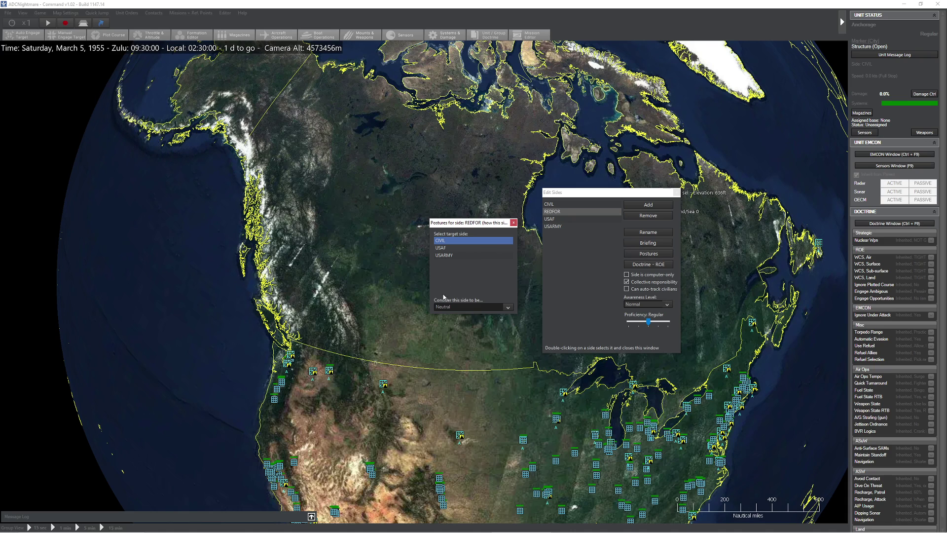
pyautogui.click(453, 307)
pyautogui.click(452, 248)
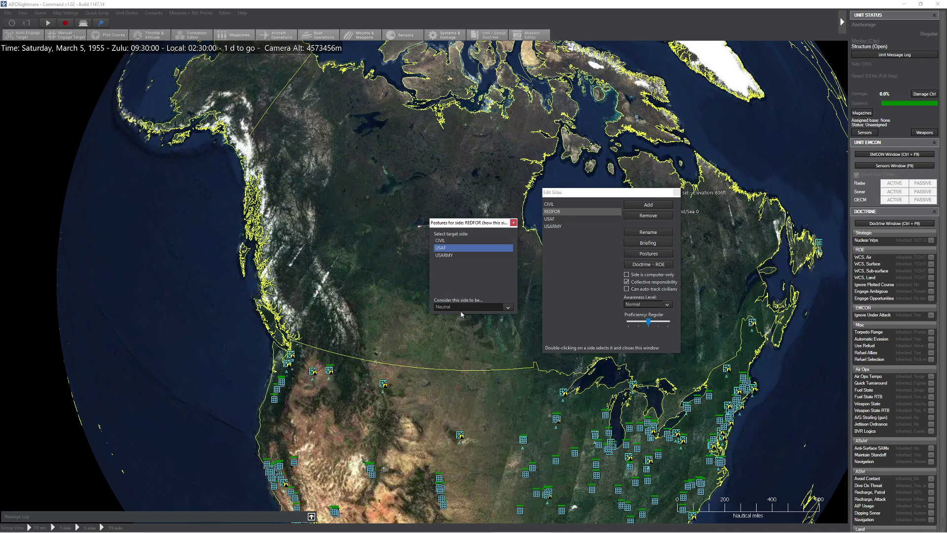
pyautogui.click(453, 307)
pyautogui.click(448, 256)
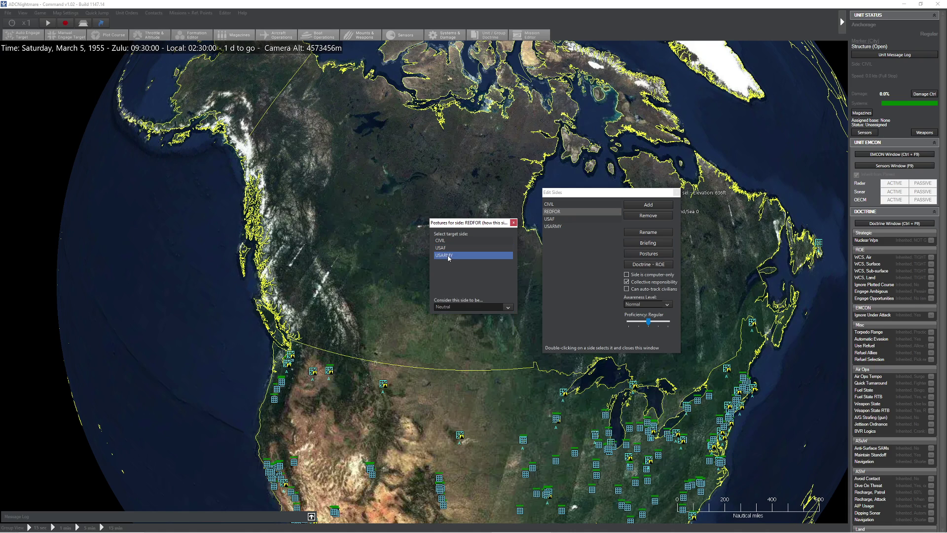
pyautogui.click(462, 307)
pyautogui.click(446, 324)
pyautogui.click(513, 223)
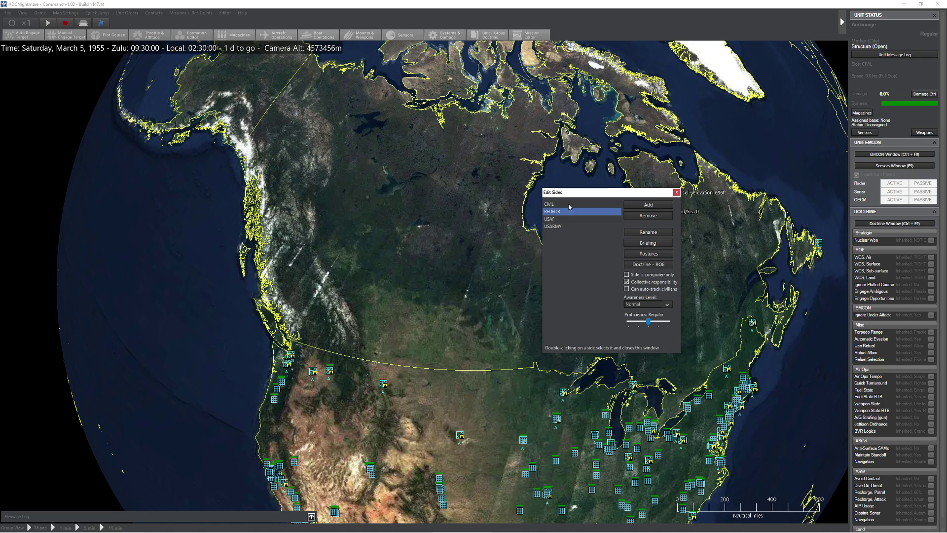
# Set the CIVIL side's posture toward REDFOR to Hostile
pyautogui.click(569, 204)
pyautogui.click(651, 253)
pyautogui.click(457, 307)
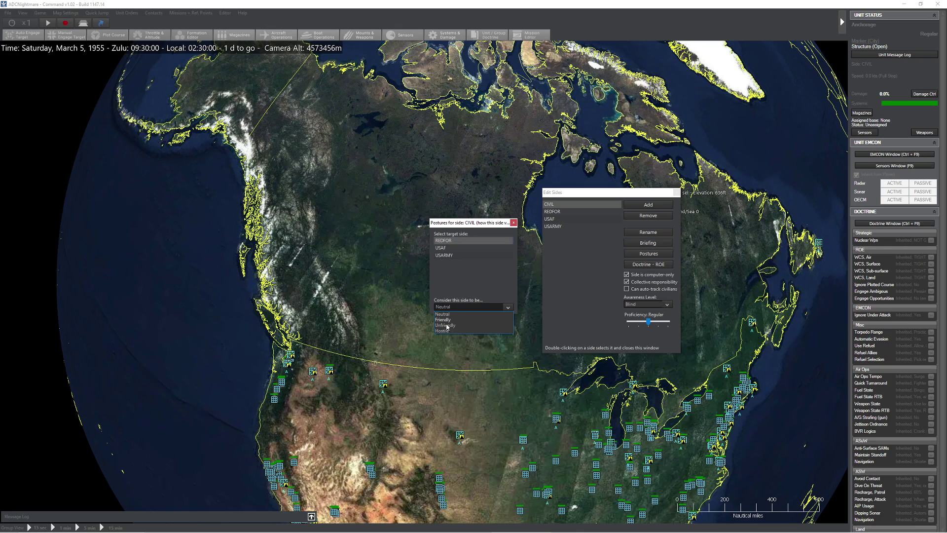
pyautogui.click(447, 331)
pyautogui.click(513, 222)
# Set the USAF side's posture toward REDFOR to Hostile
pyautogui.click(569, 219)
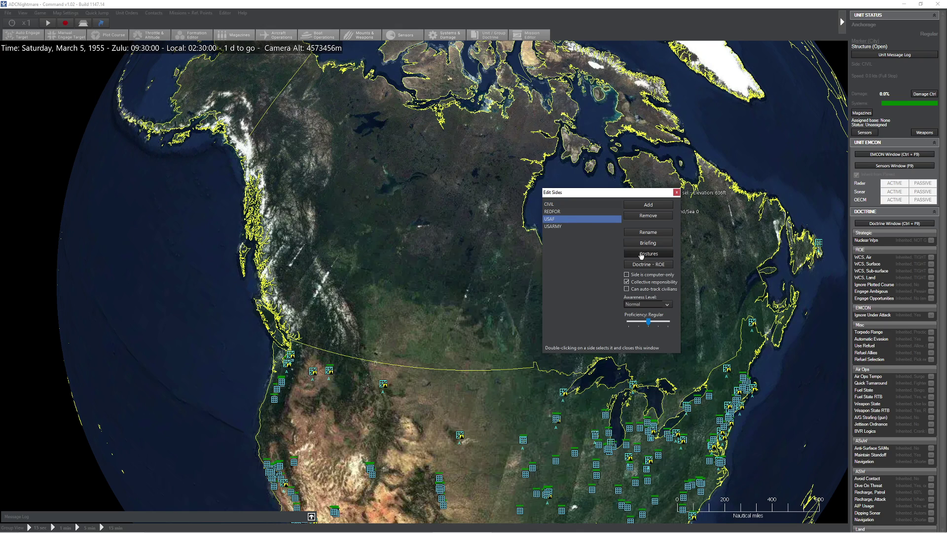
pyautogui.click(649, 253)
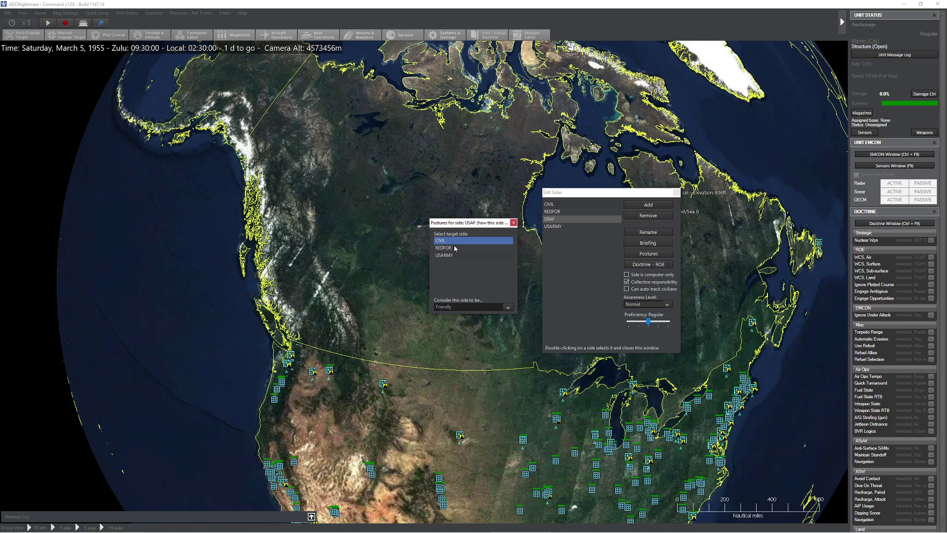
pyautogui.click(455, 248)
pyautogui.click(449, 307)
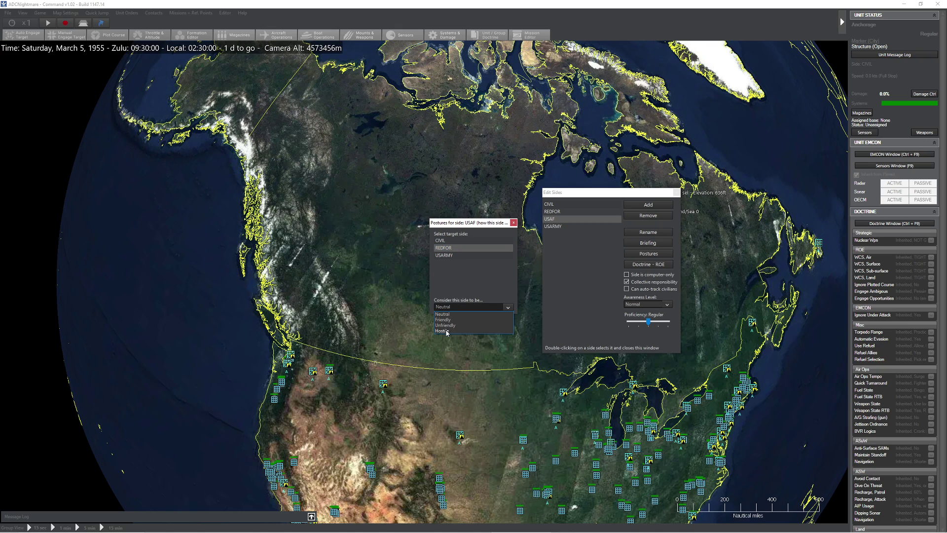
pyautogui.click(447, 331)
pyautogui.click(513, 223)
# Set the USARMY side's posture toward REDFOR and check its postures toward CIVIL and USAF
pyautogui.click(569, 226)
pyautogui.click(649, 254)
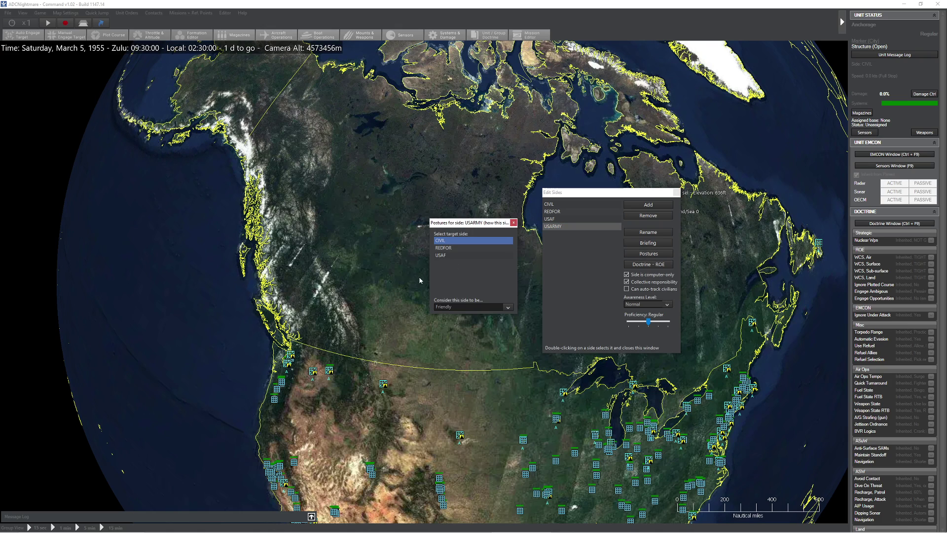
pyautogui.click(444, 248)
pyautogui.click(449, 307)
pyautogui.click(444, 314)
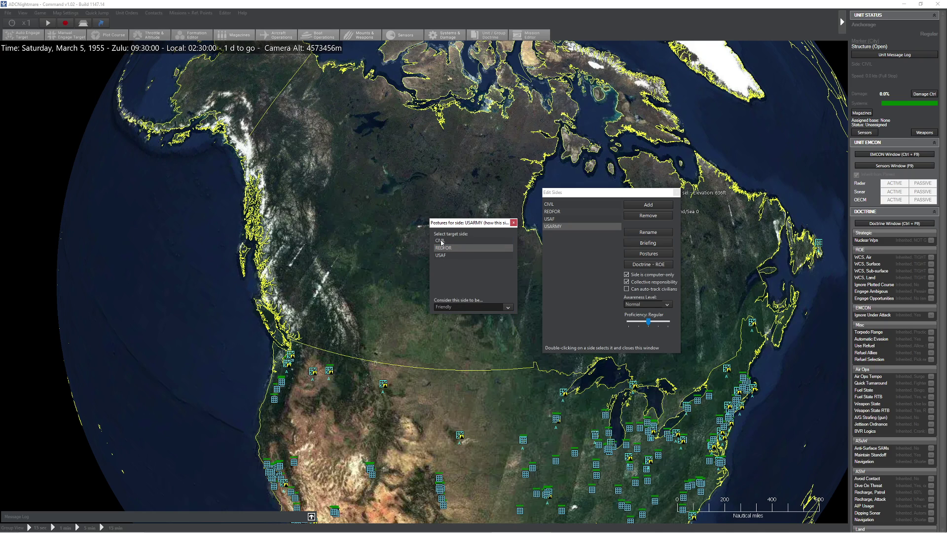
pyautogui.click(442, 242)
pyautogui.click(444, 255)
pyautogui.click(514, 223)
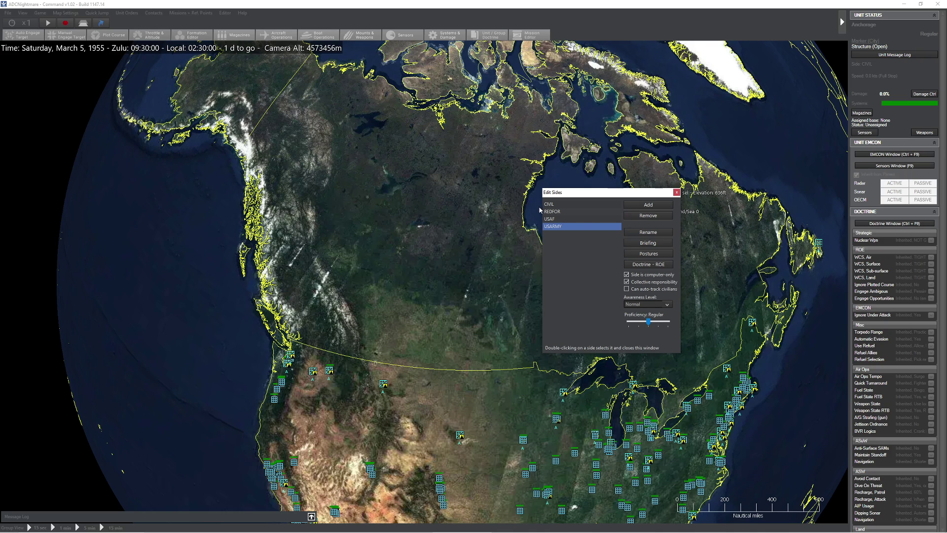
# Switch to the REDFOR side and survey the polar approaches from Siberia across the Arctic to North America
pyautogui.doubleClick(572, 211)
pyautogui.press('Up')
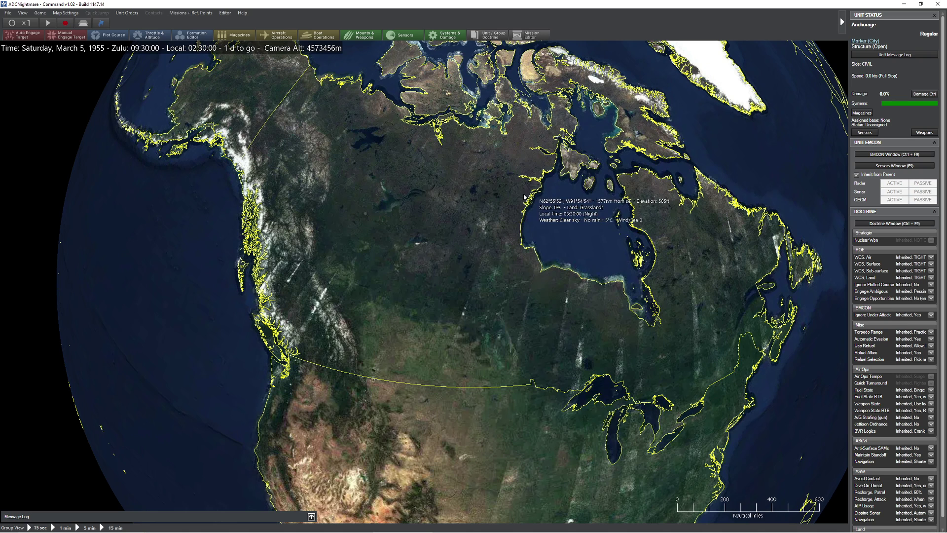
pyautogui.press('Up')
pyautogui.press('Up')
pyautogui.press('Left')
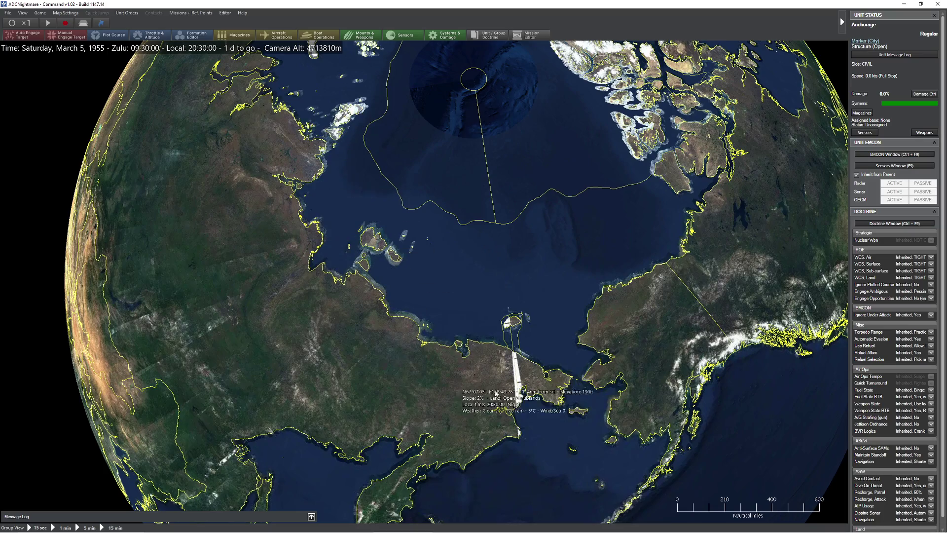
pyautogui.moveTo(303, 279); pyautogui.dragTo(560, 242)
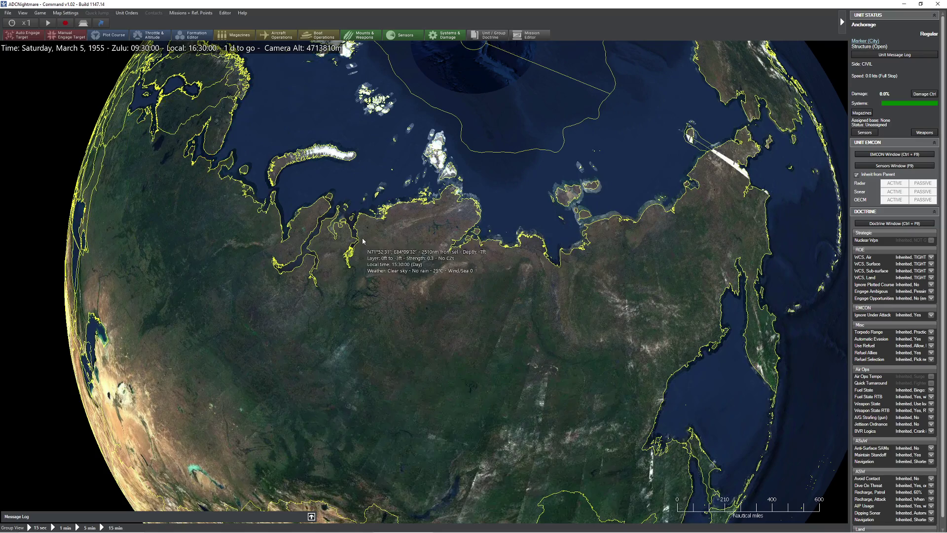
pyautogui.moveTo(330, 230); pyautogui.dragTo(565, 228)
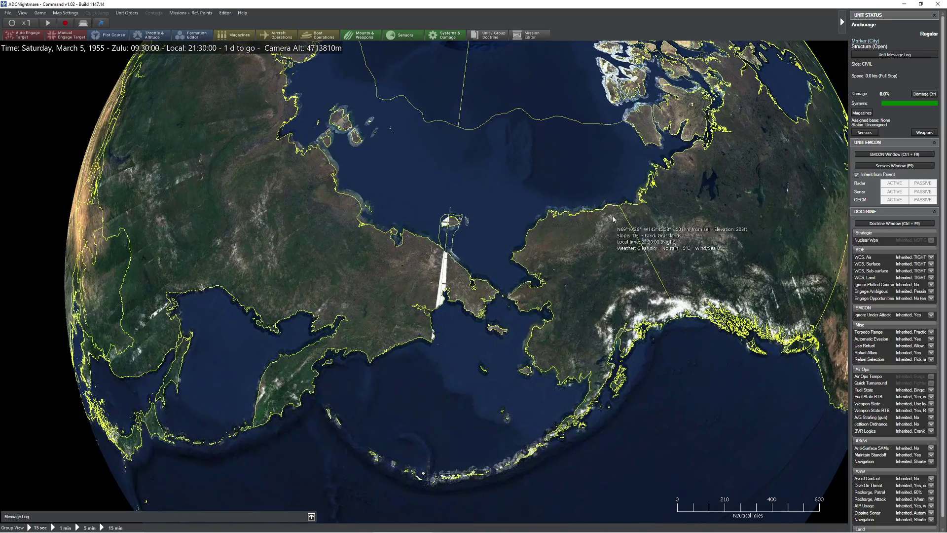
pyautogui.moveTo(624, 220); pyautogui.dragTo(495, 172)
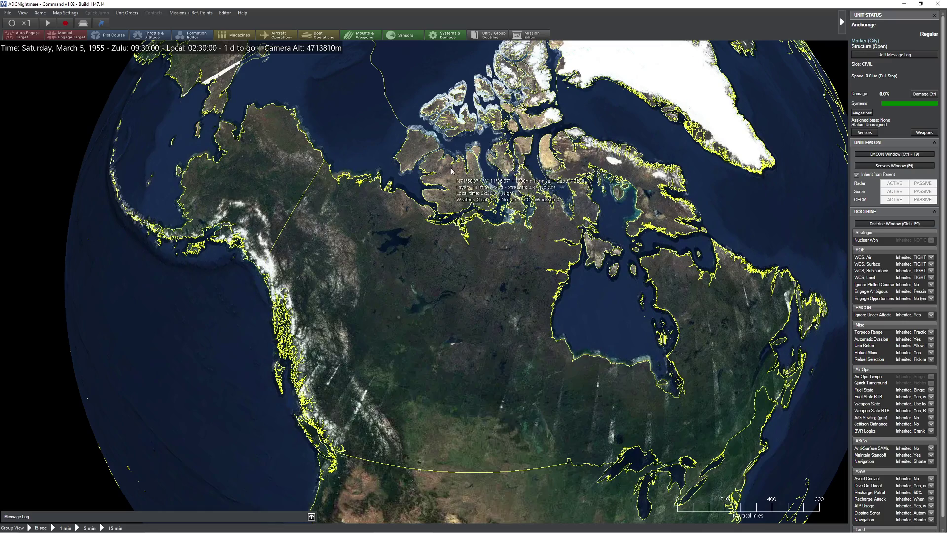
# Add a REDFOR Soviet Long Range Aviation Tu-16 Badger A, 1955, over the Canadian Arctic islands with the RN-42 Strategic Bomb [200kT Nuclear] loadout
pyautogui.scroll(3, 494, 156)
pyautogui.press('Insert')
pyautogui.click(511, 188)
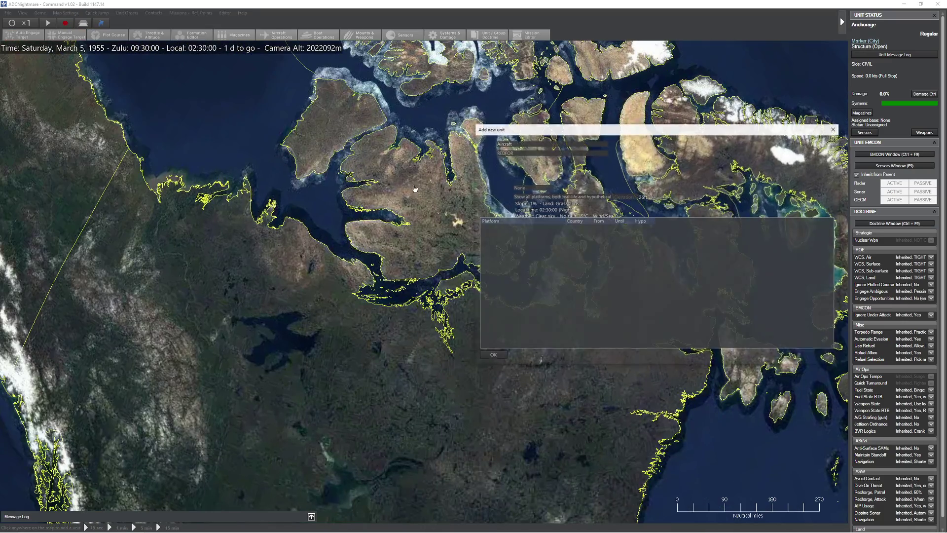
pyautogui.write('tu-16')
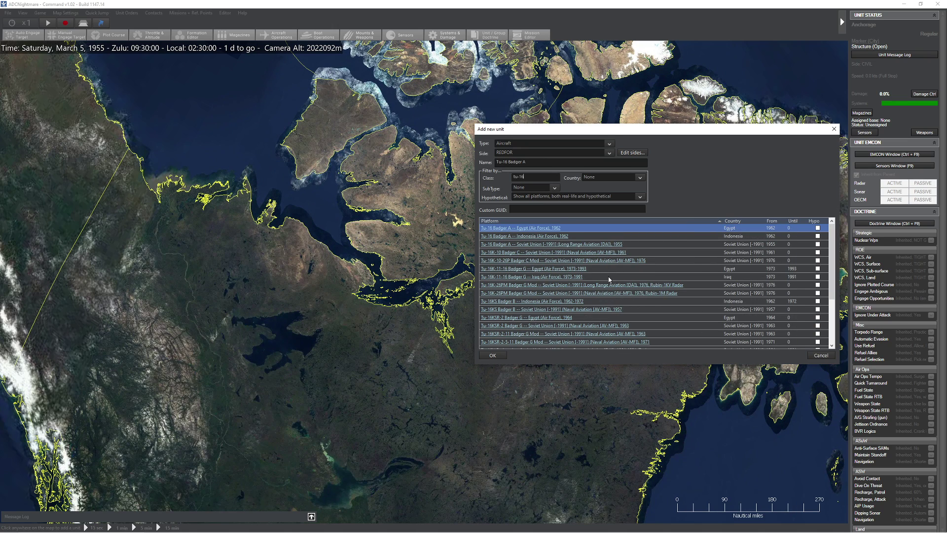
pyautogui.click(695, 286)
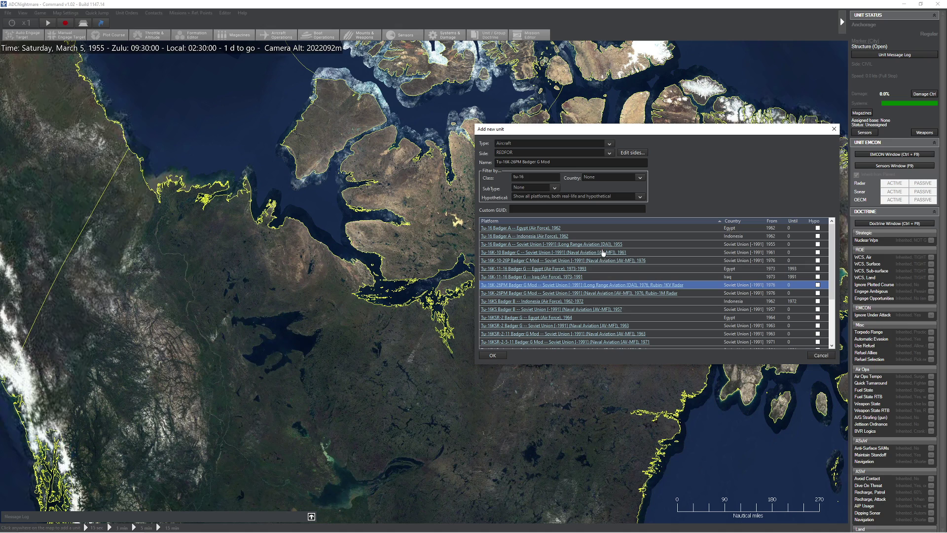
pyautogui.click(641, 245)
pyautogui.click(494, 355)
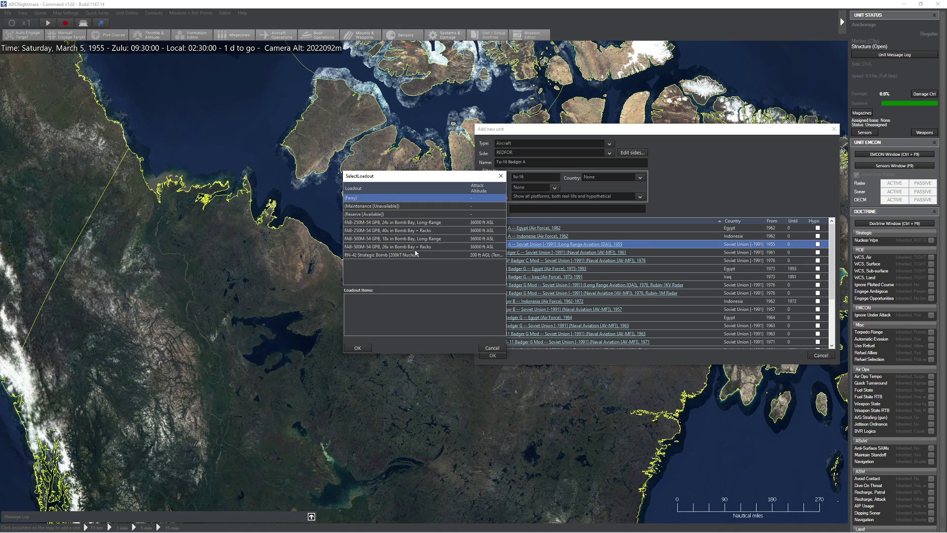
pyautogui.click(359, 255)
pyautogui.click(358, 348)
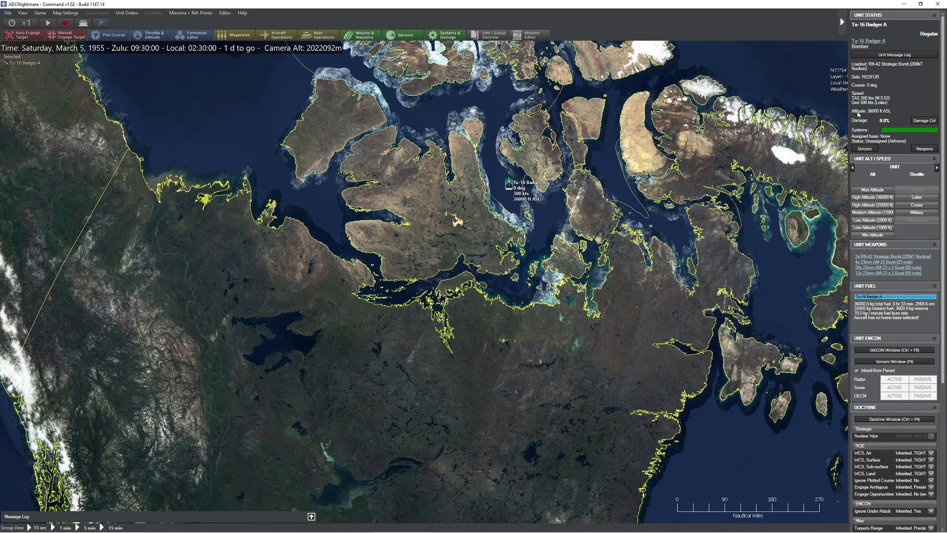
# Look up the RN-42 Strategic Bomb in the database and inspect the Tu-16's range over North America
pyautogui.click(890, 257)
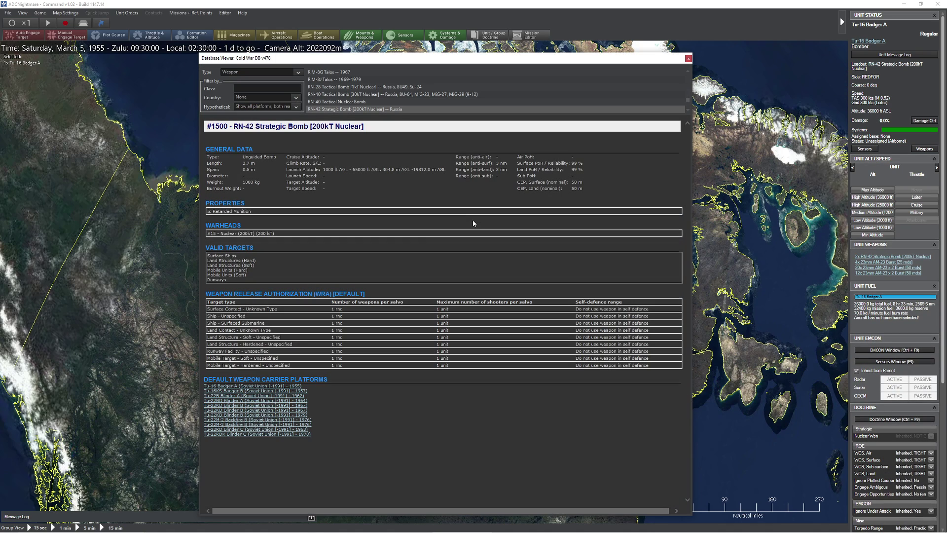
pyautogui.click(688, 58)
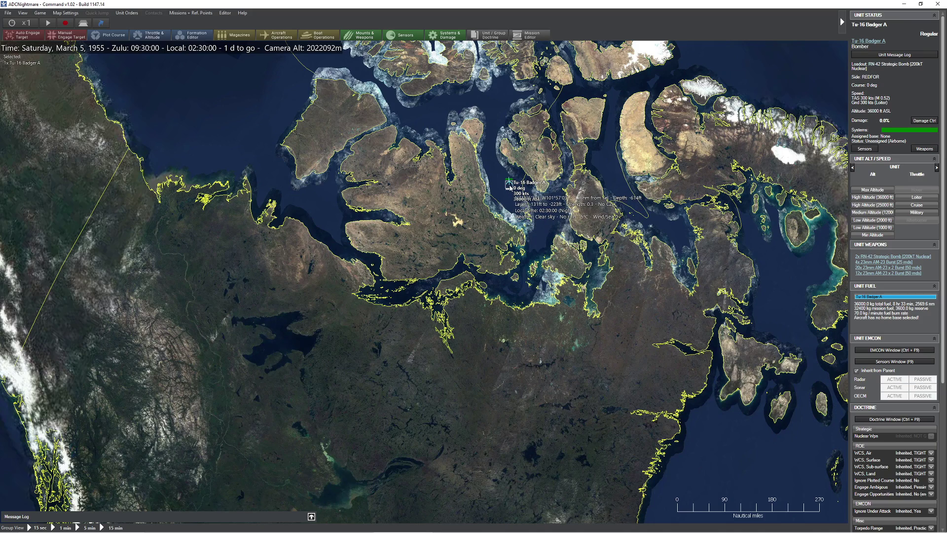
pyautogui.scroll(-2, 508, 192)
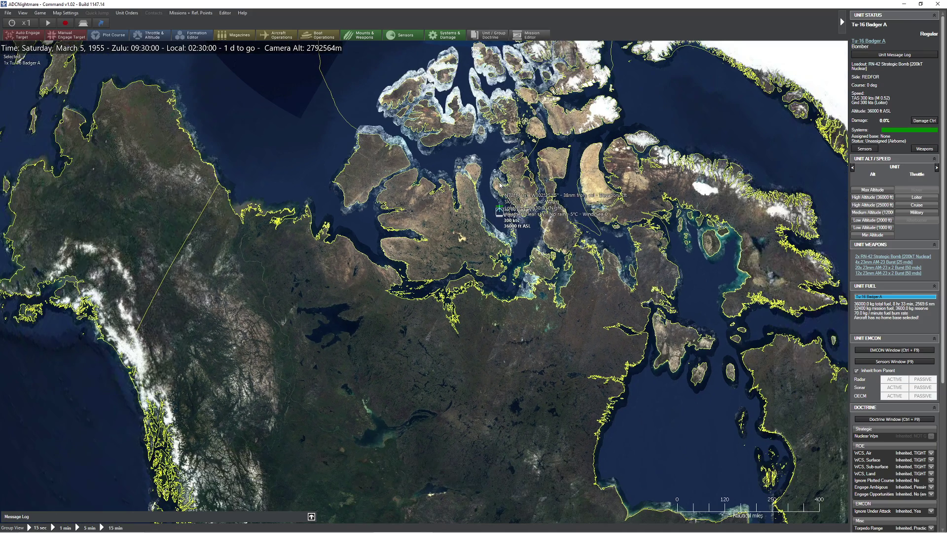
pyautogui.scroll(-3, 492, 216)
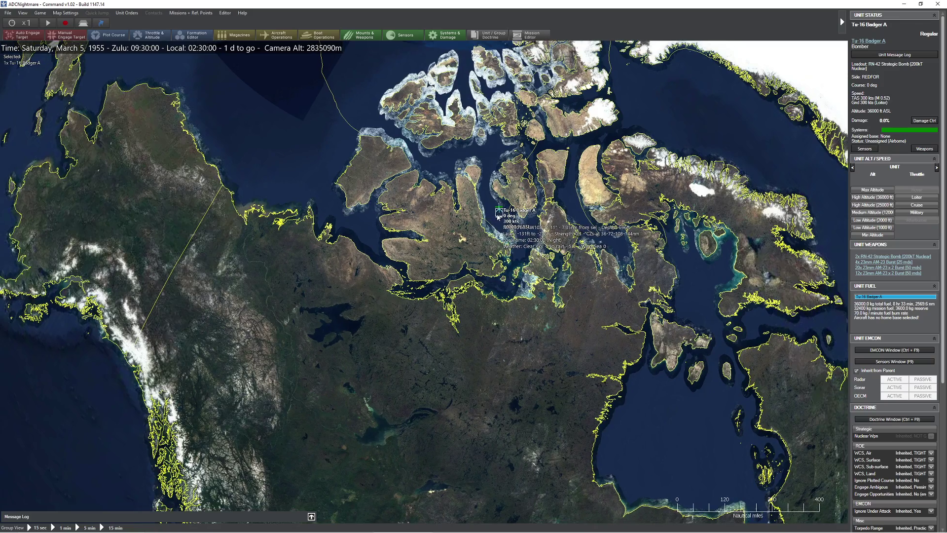
pyautogui.scroll(-2, 581, 186)
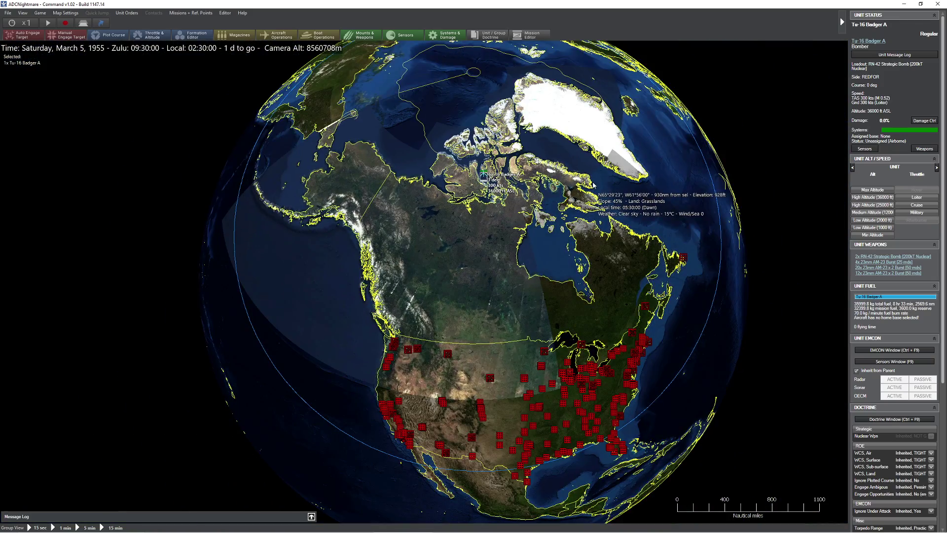
# Check the scenario's time and duration settings without changing them
pyautogui.click(225, 13)
pyautogui.click(247, 26)
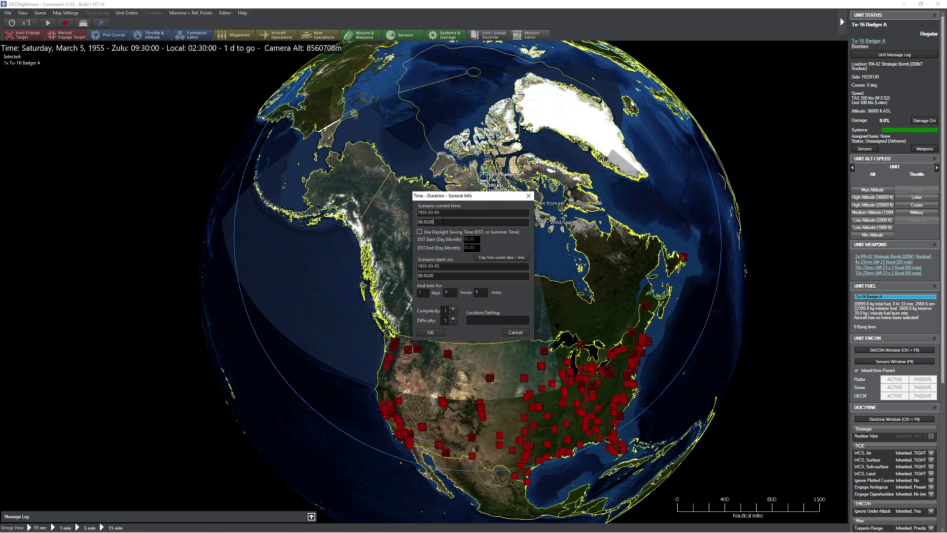
pyautogui.click(430, 333)
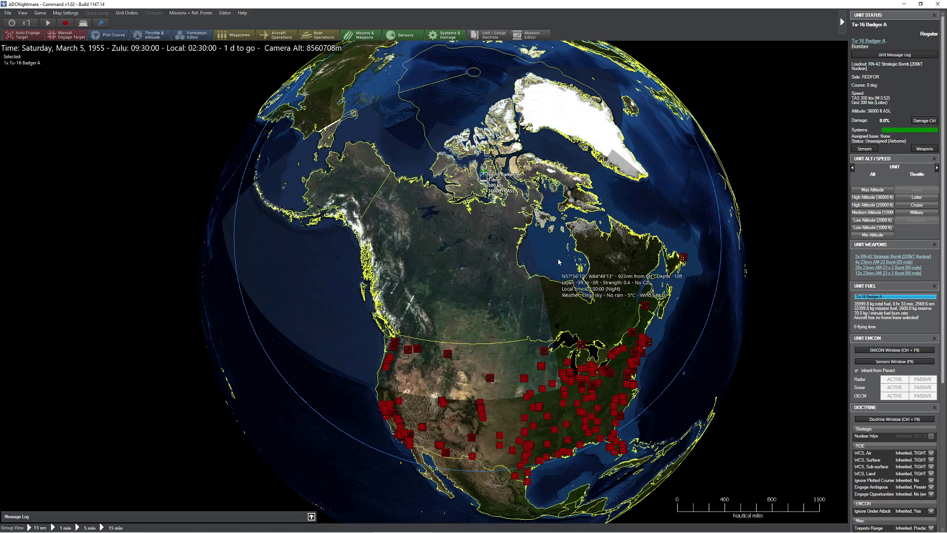
# Examine which city markers across the United States lie within the Tu-16's range ring
pyautogui.moveTo(557, 260); pyautogui.dragTo(480, 143)
pyautogui.press('Down')
pyautogui.press('Down')
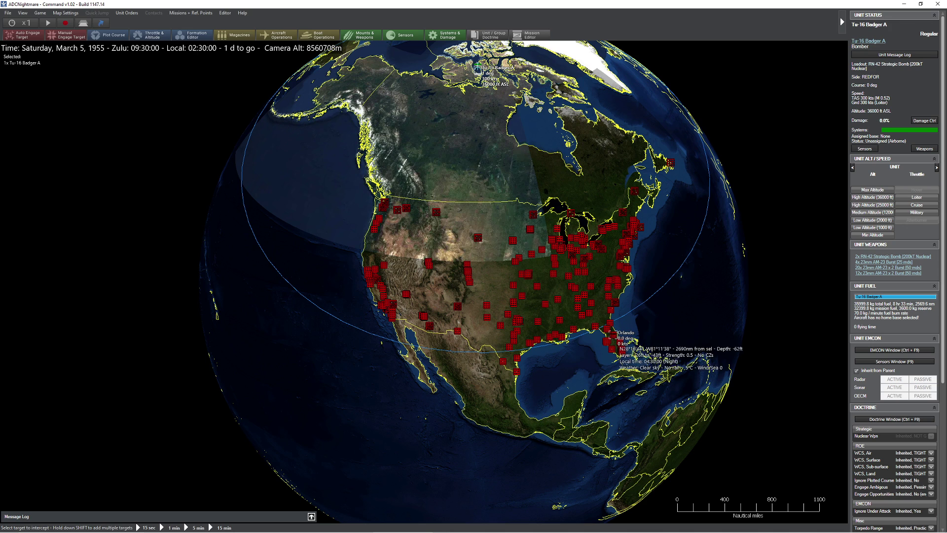
pyautogui.press('Right')
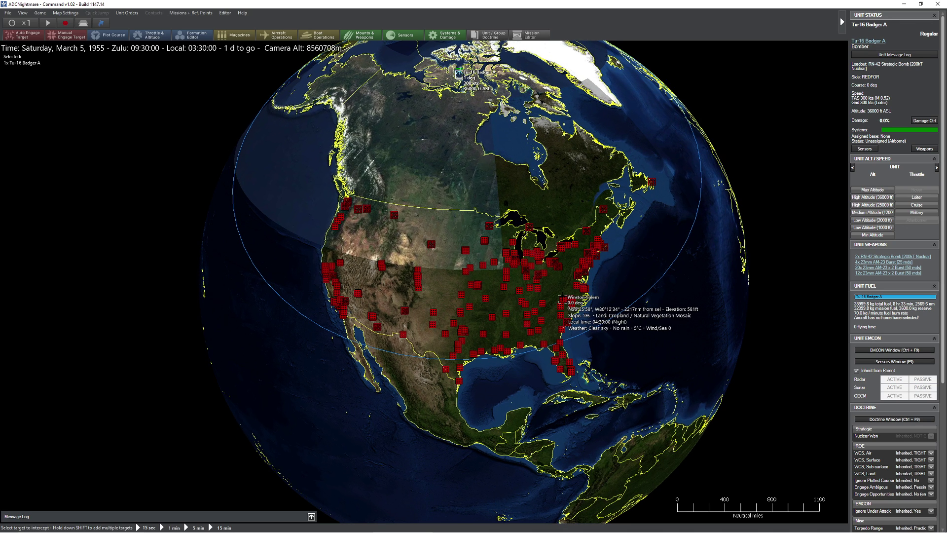
pyautogui.press('Up')
pyautogui.press('Up')
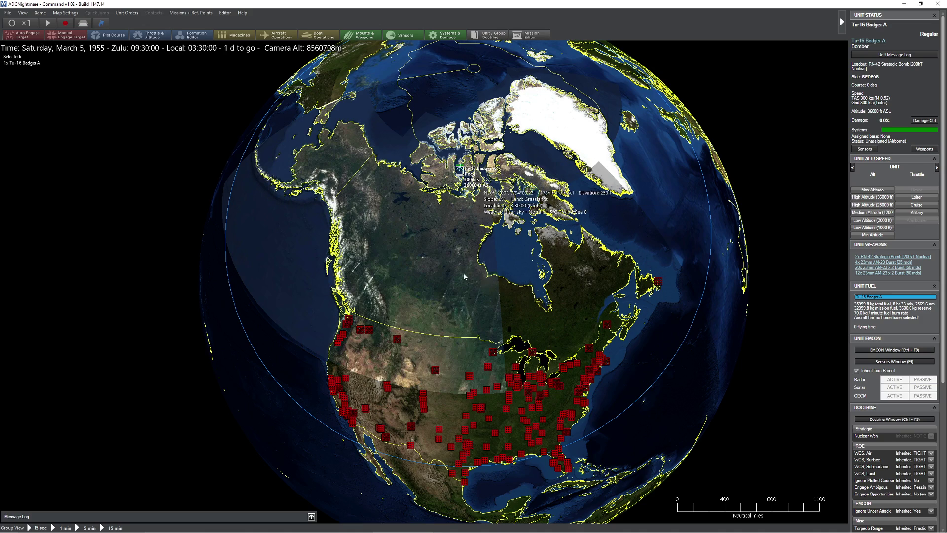
# Select the city markers in the south-central United States and create an active Land Strike mission named BOMBA against them
pyautogui.press('Down')
pyautogui.moveTo(464, 305); pyautogui.dragTo(555, 383)
pyautogui.hotkey('ctrl', 'F11')
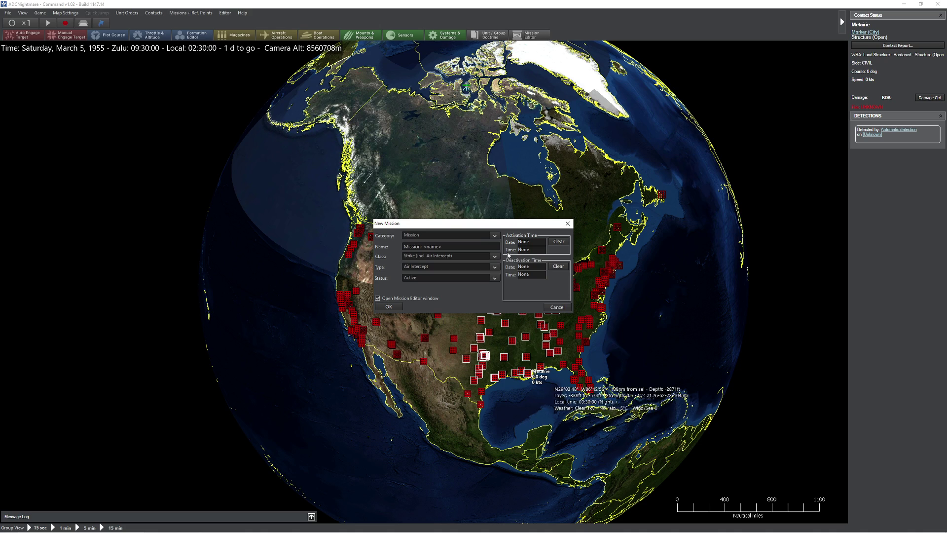
pyautogui.write('BOMBA')
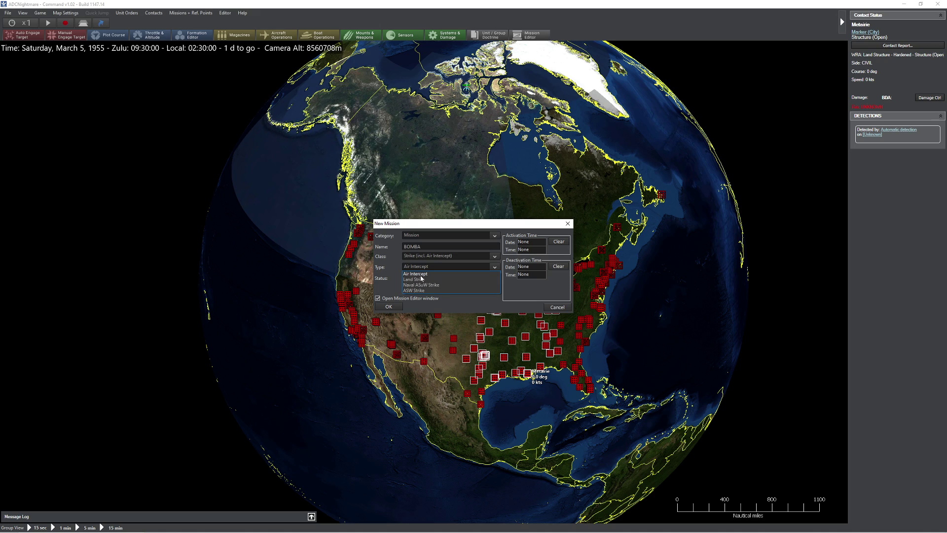
pyautogui.click(389, 306)
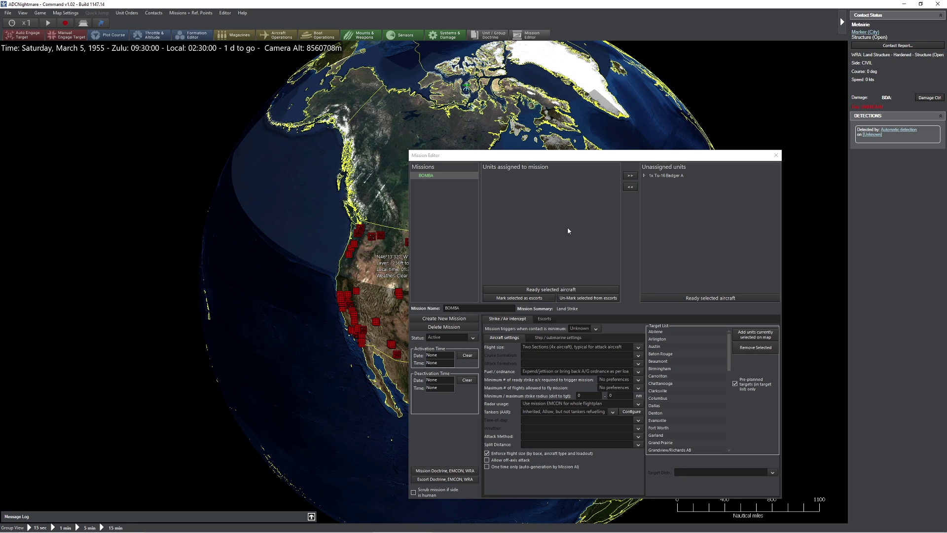
pyautogui.click(776, 155)
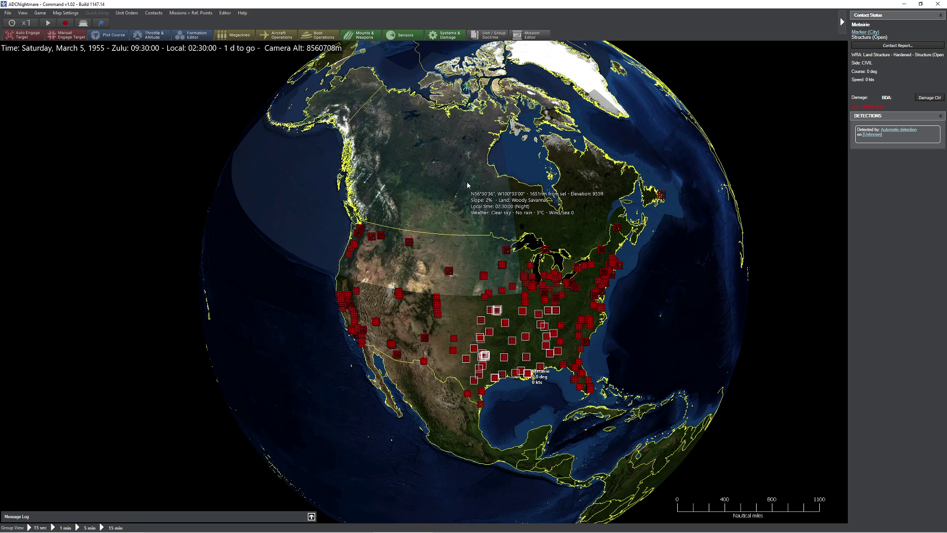
# Delete the Tu-16 Badger A test aircraft over northern Canada
pyautogui.click(466, 89)
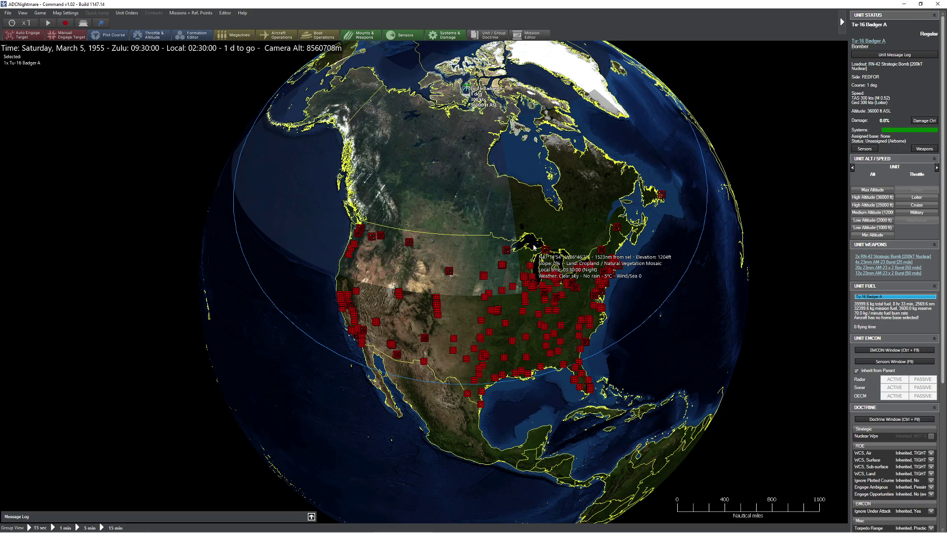
pyautogui.press('Up')
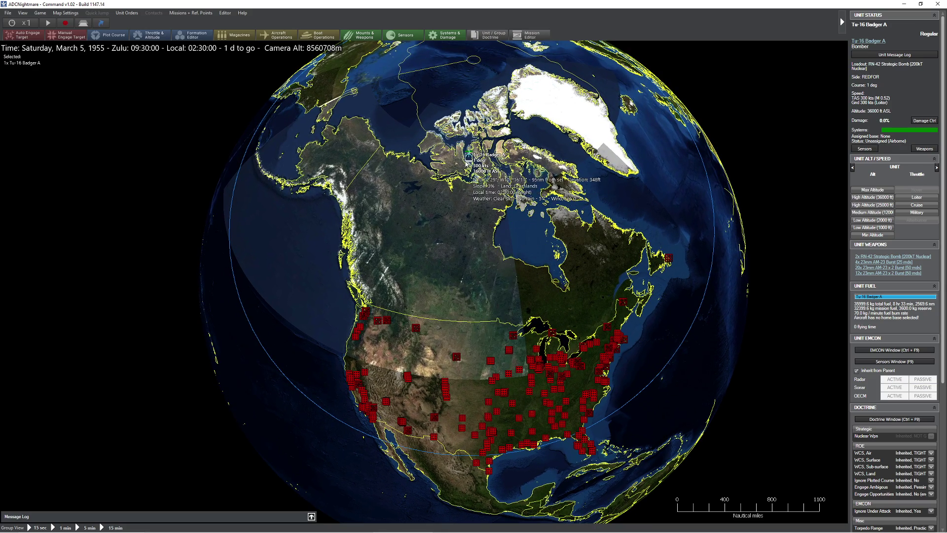
pyautogui.press('Delete')
pyautogui.press('Down')
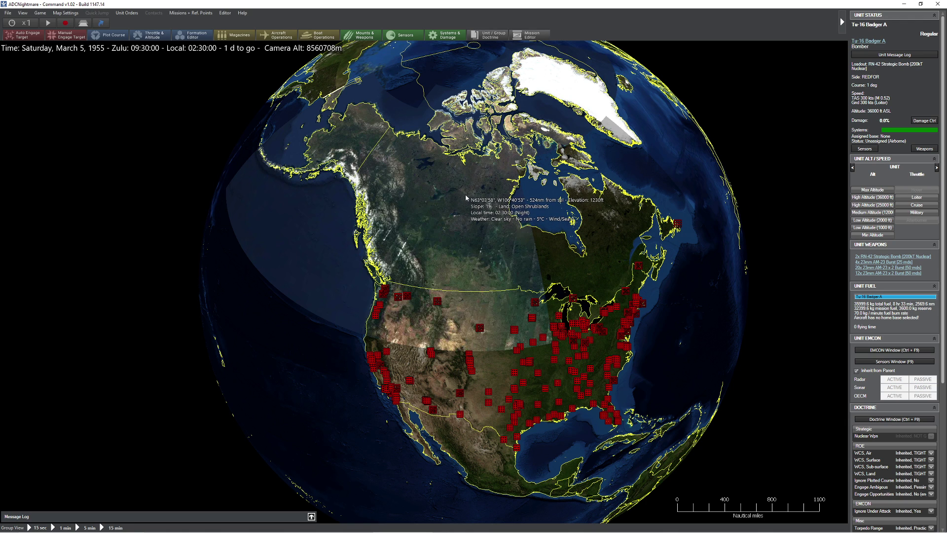
pyautogui.press('Up')
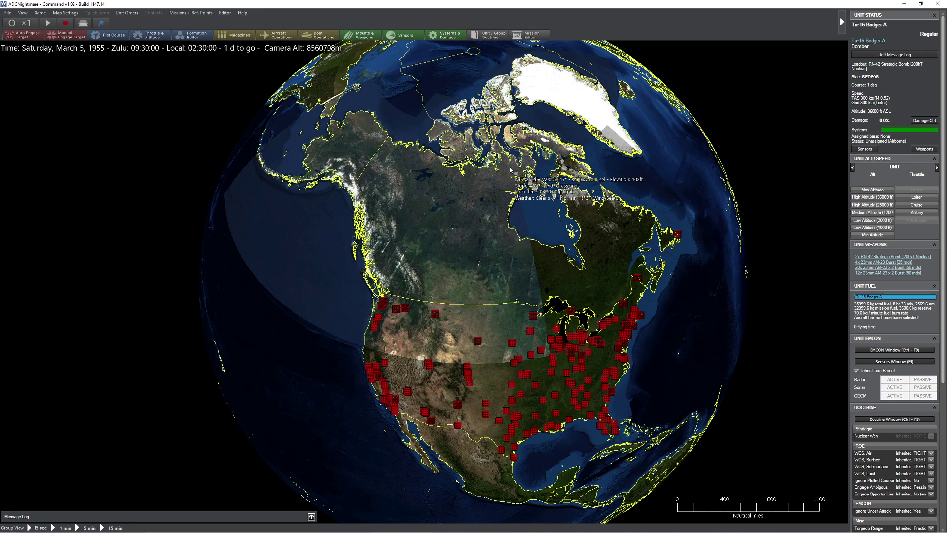
# Open the Lua Script Console and position it clear of Alaska and the Bering Strait on the map
pyautogui.click(225, 13)
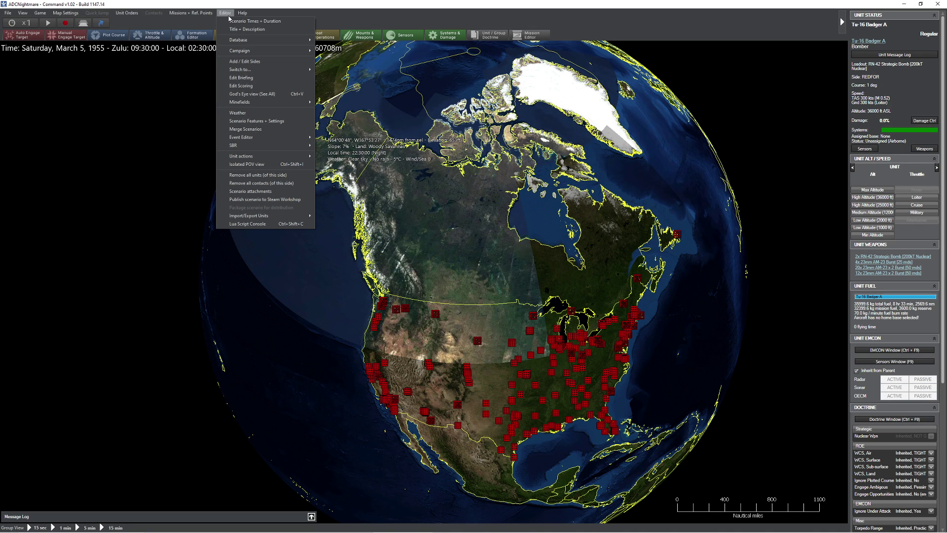
pyautogui.click(291, 224)
pyautogui.moveTo(423, 137); pyautogui.dragTo(576, 235)
pyautogui.scroll(3, 513, 152)
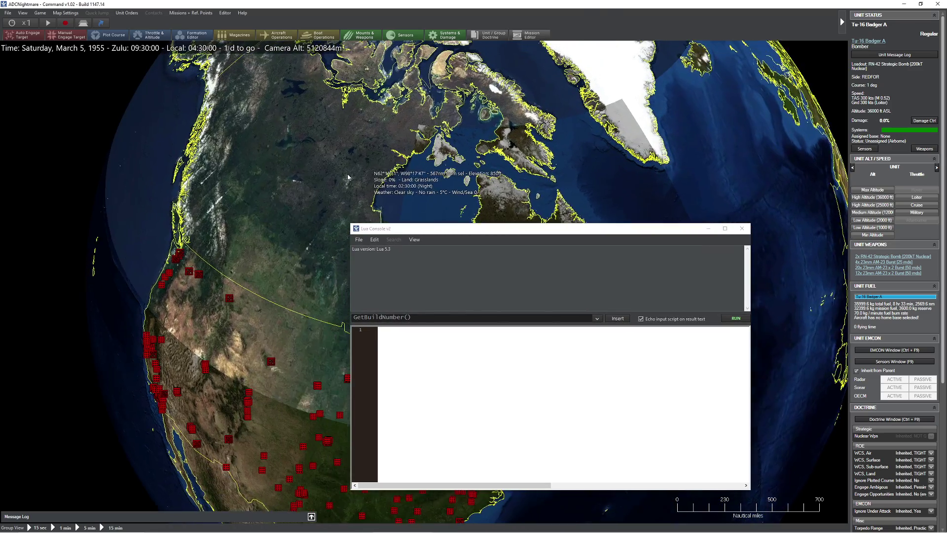
pyautogui.moveTo(348, 177); pyautogui.dragTo(491, 153)
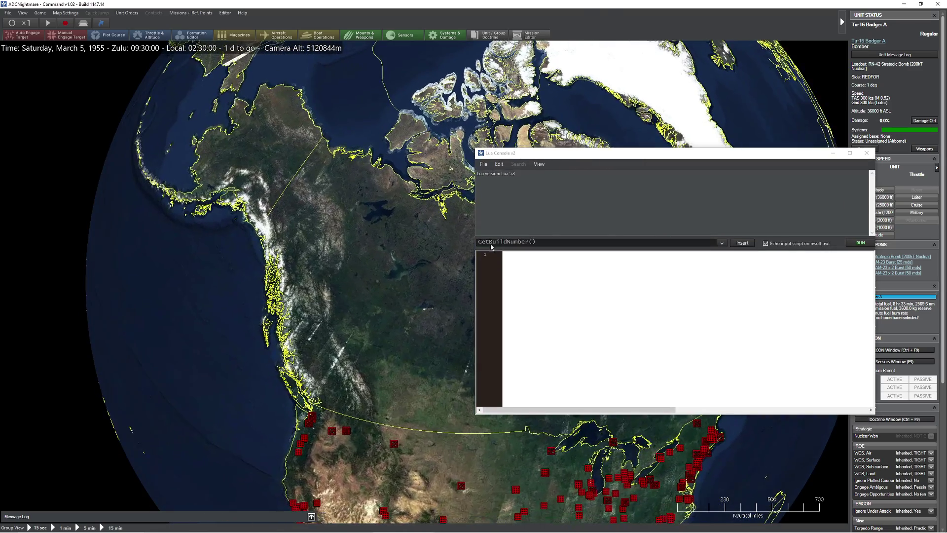
pyautogui.moveTo(555, 160); pyautogui.dragTo(519, 204)
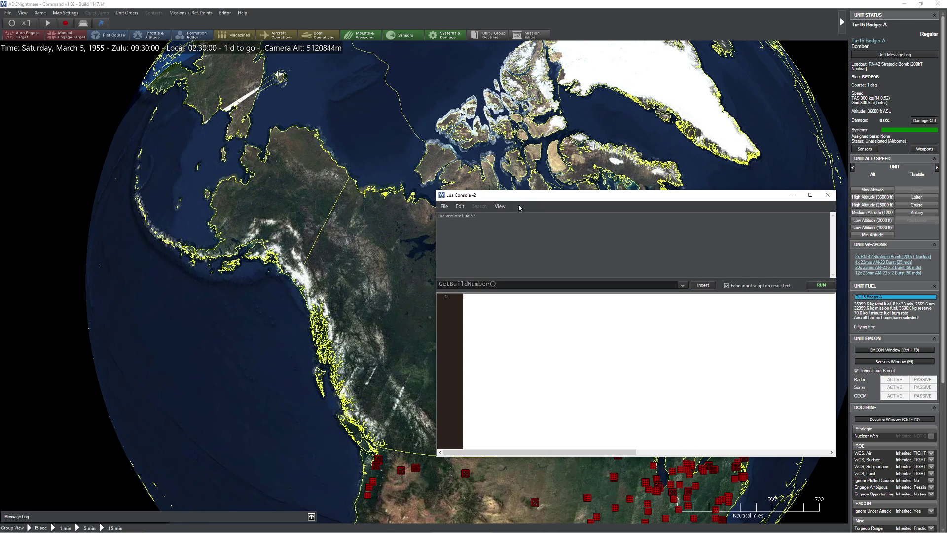
# Write a k=1,200 loop adding REDFOR 'TU-16'..k aircraft via ScenEdit_AddUnit with loadoutid 7381, dbid 629, Lat 66.25, Lon -170 and alt 10972.8
pyautogui.click(543, 324)
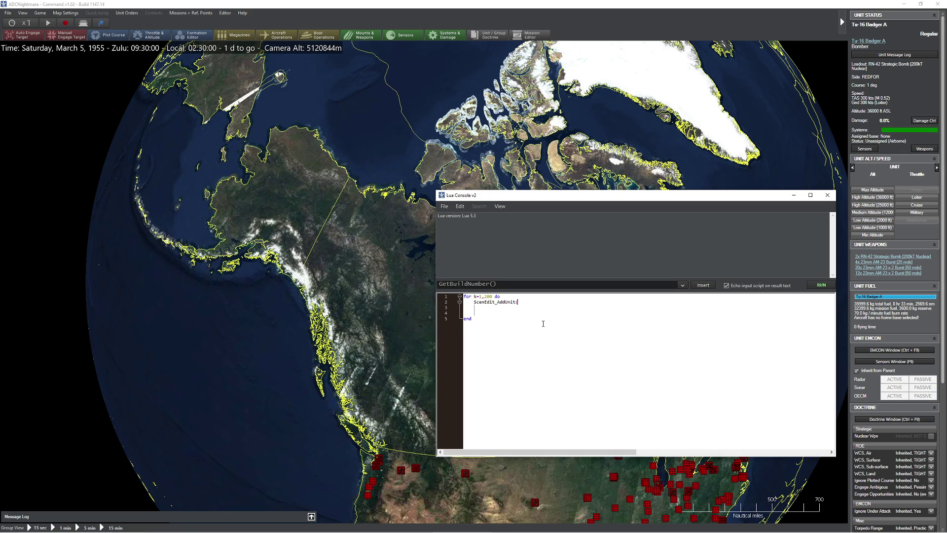
pyautogui.press('BackSpace')
pyautogui.write('type="')
pyautogui.write('Air",')
pyautogui.press('BackSpace')
pyautogui.press('BackSpace')
pyautogui.press('BackSpace')
pyautogui.press('BackSpace')
pyautogui.press('BackSpace')
pyautogui.press('BackSpace')
pyautogui.write("'Air', unitname = 'TU-16'..k, loadoutid=7381, dbid=629, side='RE")
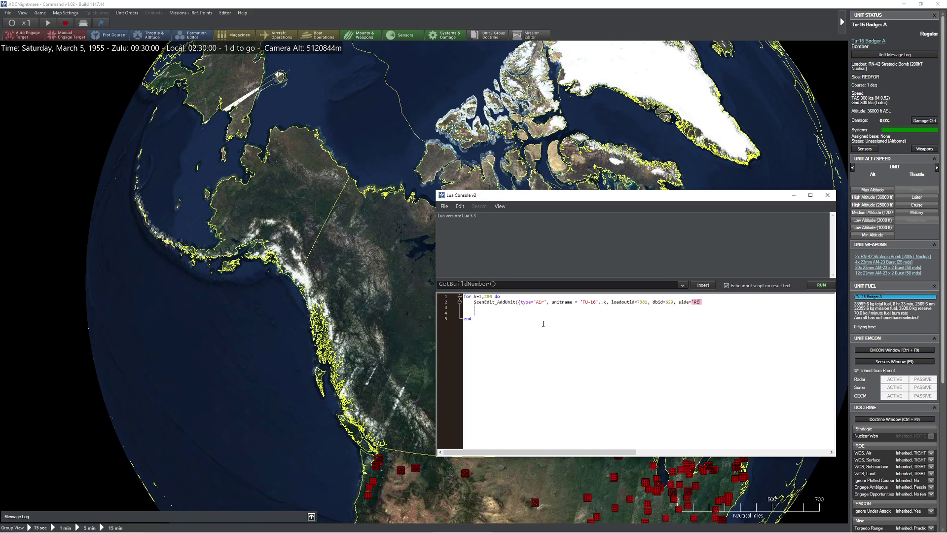
pyautogui.write("DFOR',")
pyautogui.press('Return')
pyautogui.press('BackSpace')
pyautogui.write("'66.25', Lon='-170',alt=1093")
pyautogui.write('2.8})')
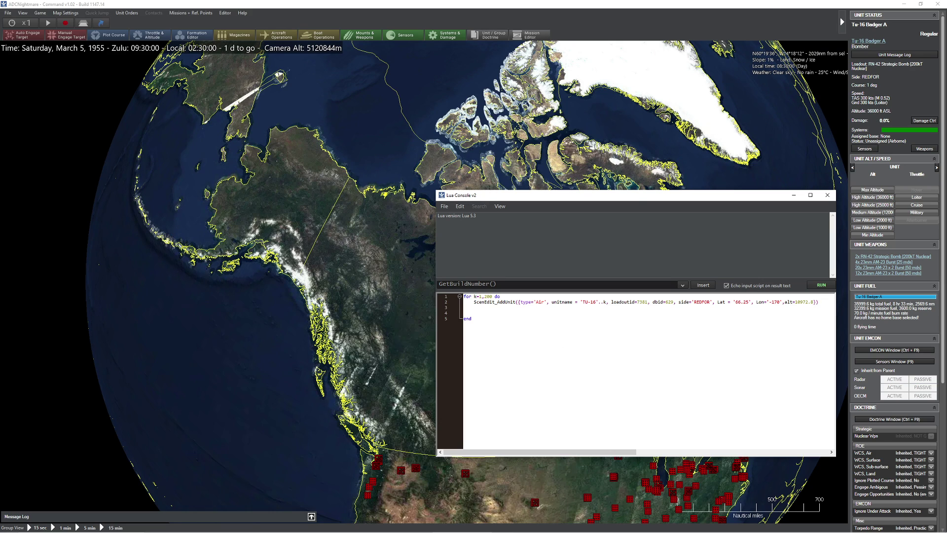
# Replace the script with REDFOR ScenEdit_AddUnit loops at alt 10972.8: 200 TU-16 (loadoutid 7381, dbid 629, 66.25/-170) and 400 TU-4 (loadoutid 865, dbid 402, 75/-130)
pyautogui.hotkey('ctrl', 'a')
pyautogui.write('for k=1,200 do     ScenEdit_AddUnit({type =\'Air\', unitname =\'TU-16\'..k, loadoutid=7381, dbid=629, side =\'REDFOR\', Lat="66.25",Lon="-170",alt=10972.8}) end  for k=1,400 do     ScenEdit_AddUnit({type =\'Air\', unitname =\'TU-4\'..k, loadoutid=865, dbid=402, side =\'REDFOR\', Lat="75",Lon="-130",alt=10972.8}) end')
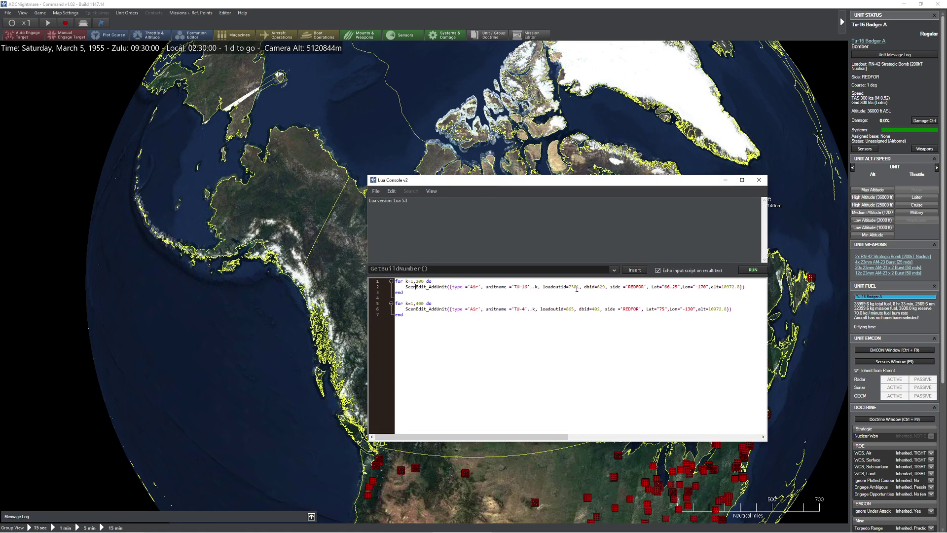
pyautogui.moveTo(514, 287); pyautogui.dragTo(550, 290)
pyautogui.click(503, 288)
pyautogui.moveTo(424, 281); pyautogui.dragTo(433, 303)
pyautogui.click(437, 308)
# Run the two-loop script to spawn the Tu-16 and Tu-4 bombers near the Bering Strait and in the Arctic
pyautogui.moveTo(550, 180); pyautogui.dragTo(490, 170)
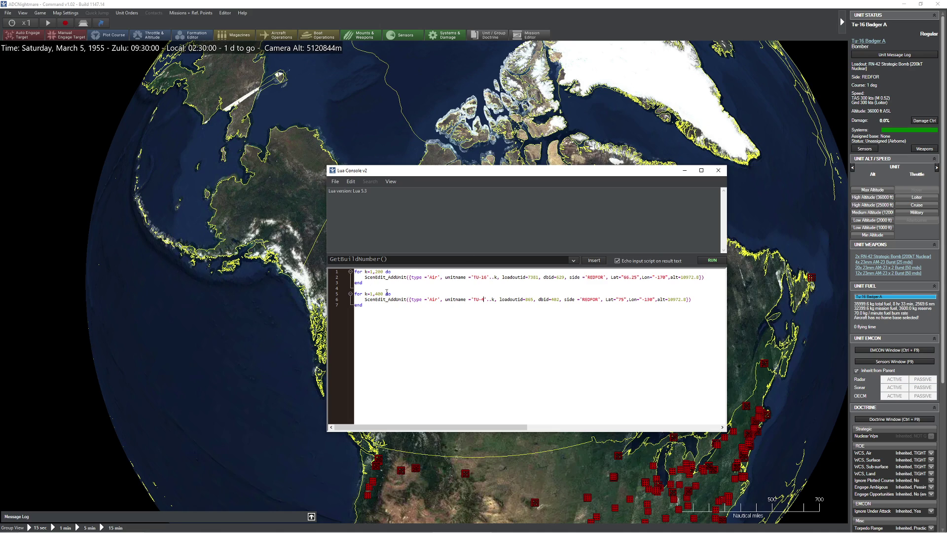
pyautogui.click(241, 181)
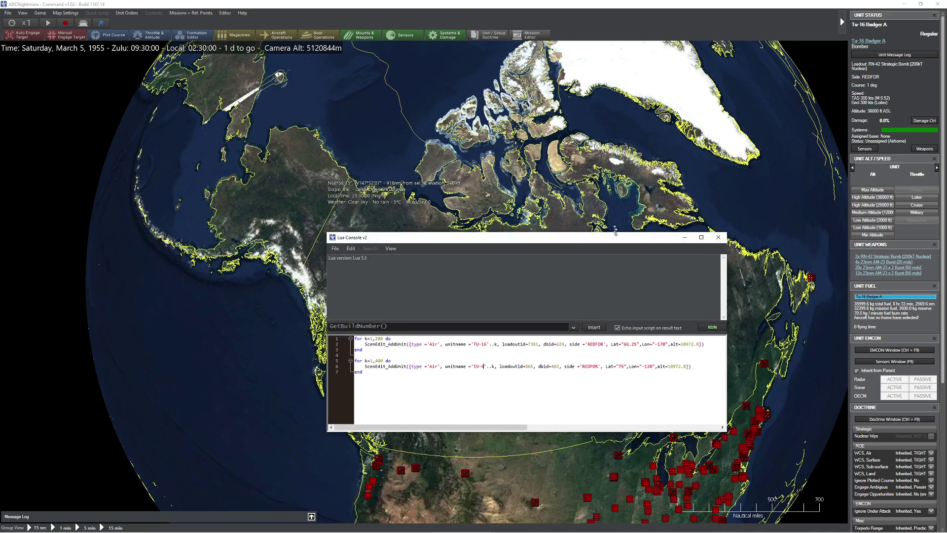
pyautogui.moveTo(512, 167); pyautogui.dragTo(641, 264)
pyautogui.moveTo(568, 204); pyautogui.dragTo(522, 179)
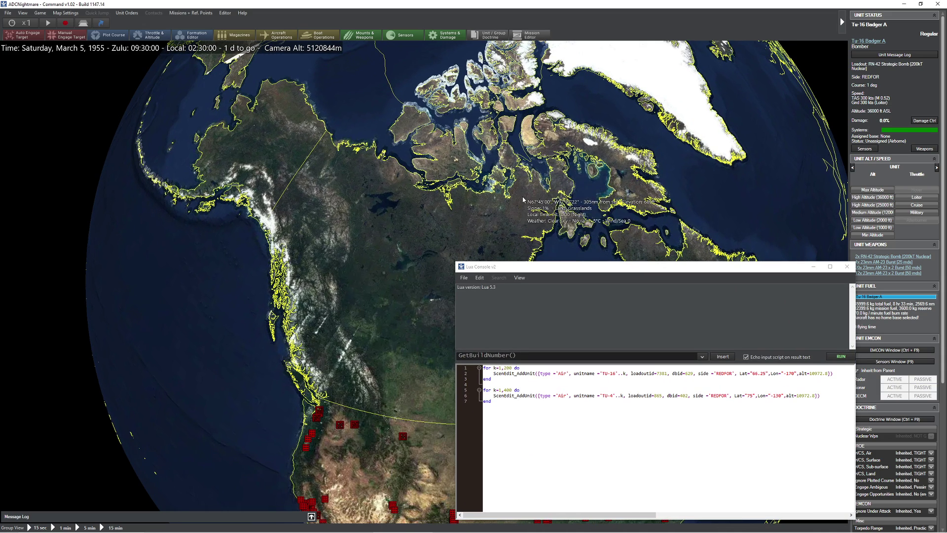
pyautogui.click(841, 356)
pyautogui.moveTo(363, 190); pyautogui.dragTo(390, 224)
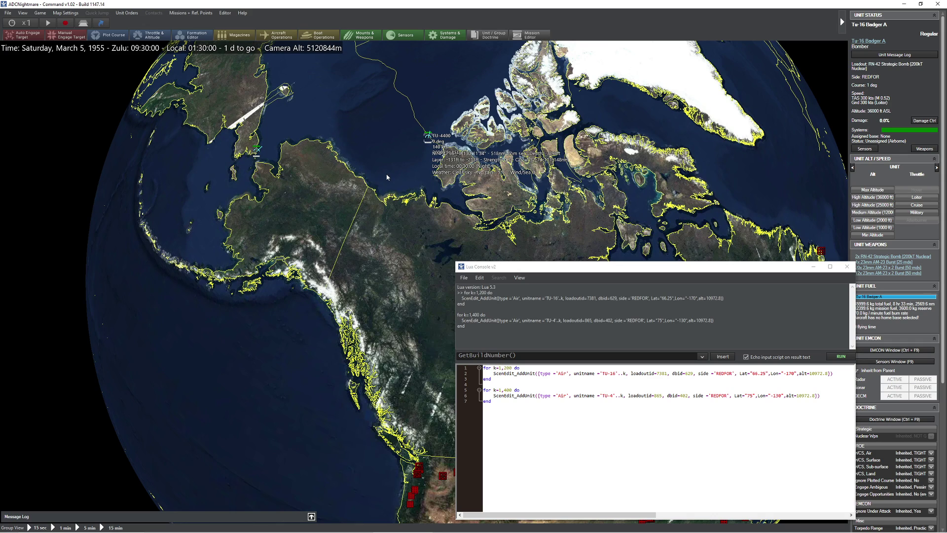
# Check the spawned bombers on the map and in the BOMBA mission's unassigned units
pyautogui.click(429, 135)
pyautogui.click(428, 467)
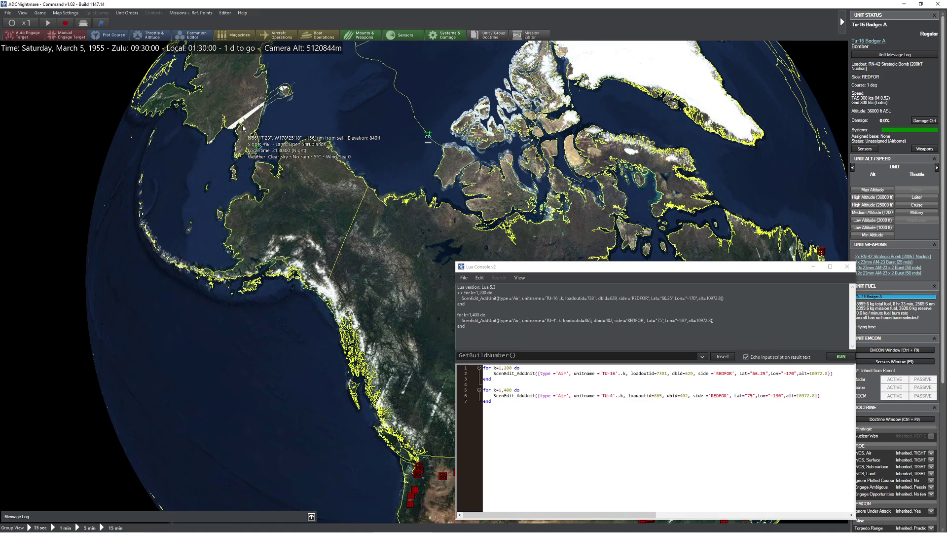
pyautogui.hotkey('ctrl', 'F11')
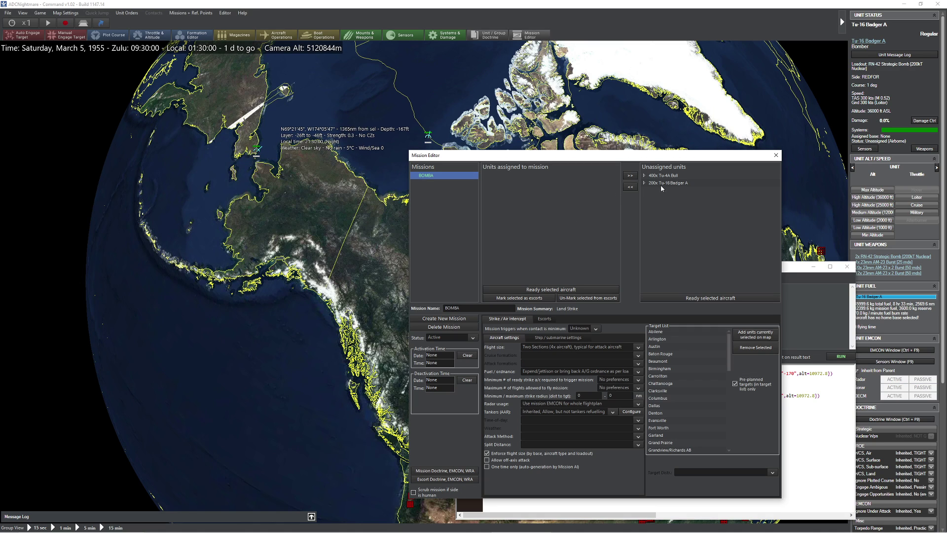
pyautogui.click(776, 155)
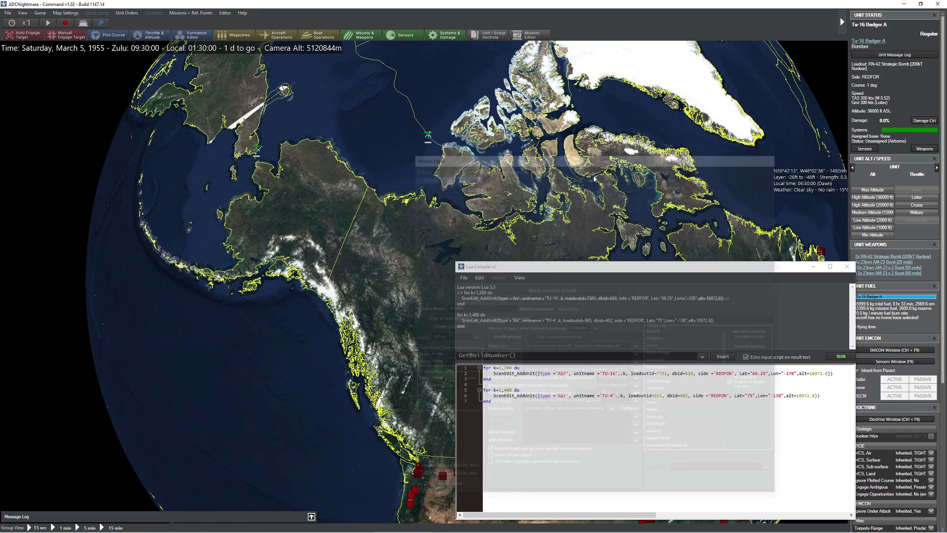
# Delete all the spawned bombers near the Bering Strait and the Arctic, and bring the Lua console back over Canada
pyautogui.moveTo(214, 130); pyautogui.dragTo(506, 169)
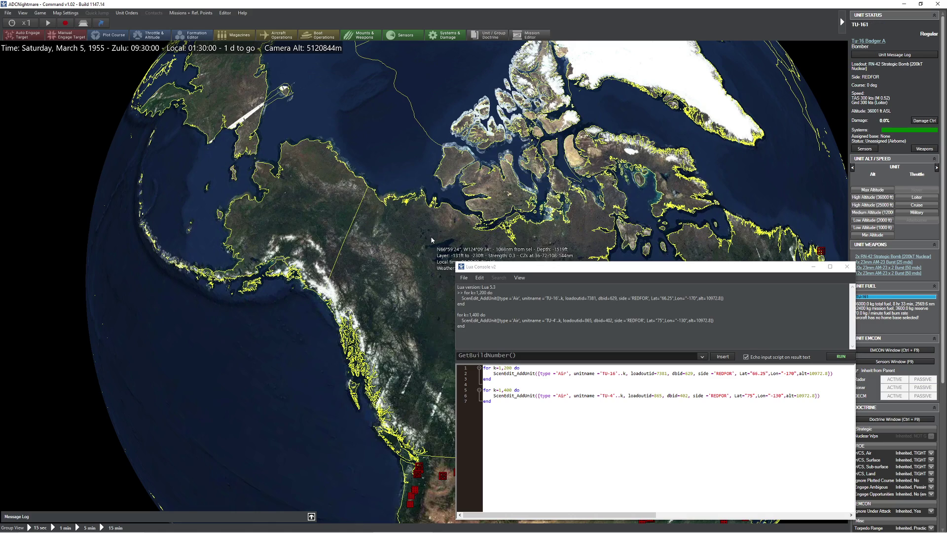
pyautogui.press('Down')
pyautogui.press('Right')
pyautogui.moveTo(569, 263); pyautogui.dragTo(533, 167)
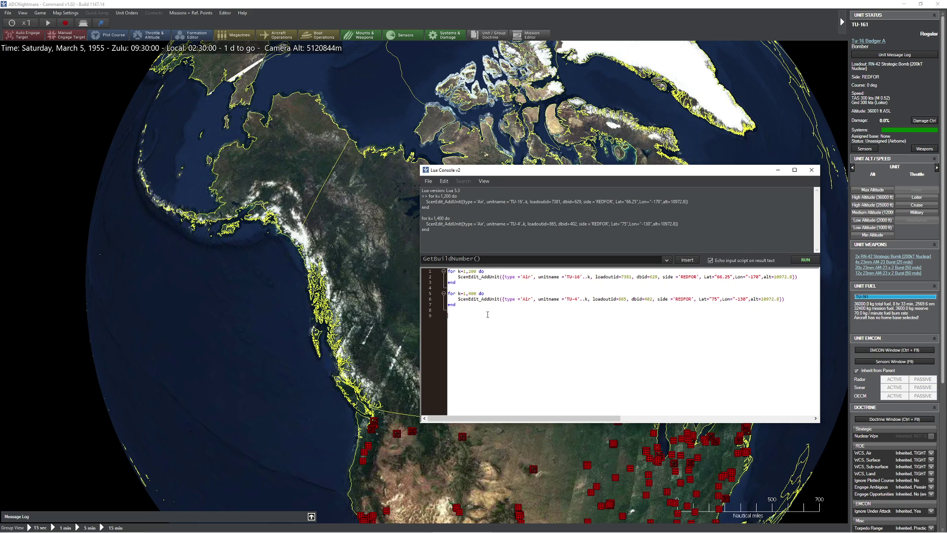
# Below the two loops, add the line local targets = VP_GetSide({name='REDFOR'}).contacts
pyautogui.write('math.')
pyautogui.press('BackSpace')
pyautogui.press('BackSpace')
pyautogui.press('BackSpace')
pyautogui.write('local targets')
pyautogui.write(' = VP_GEt')
pyautogui.write('etSide(')
pyautogui.press('BackSpace')
pyautogui.press('BackSpace')
pyautogui.press('BackSpace')
pyautogui.press('BackSpace')
pyautogui.press('BackSpace')
pyautogui.write('Conta')
pyautogui.press('BackSpace')
pyautogui.press('BackSpace')
pyautogui.write("Side({name='REDFOR'}).contacts")
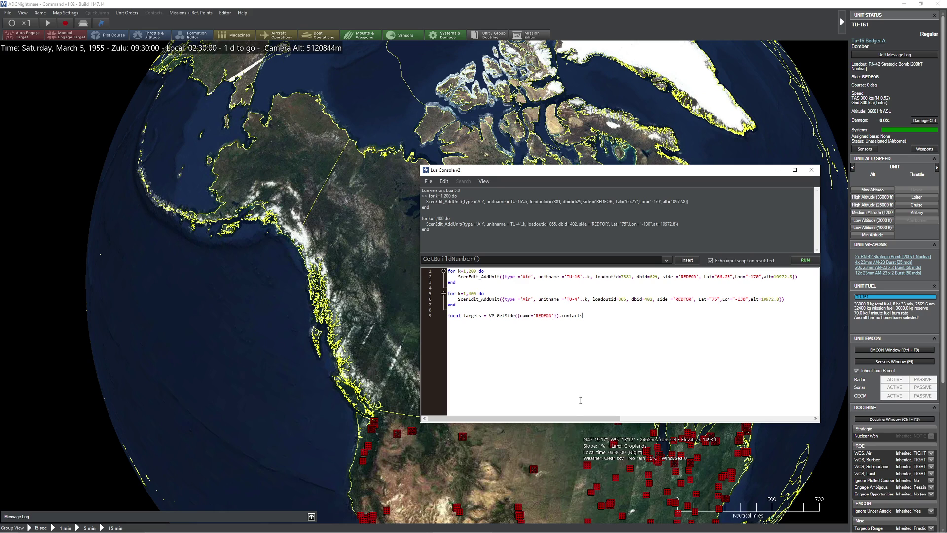
# Define local number_targets = #targets and begin a for k, v in ipairs loop beneath it
pyautogui.click(562, 470)
pyautogui.press('Down')
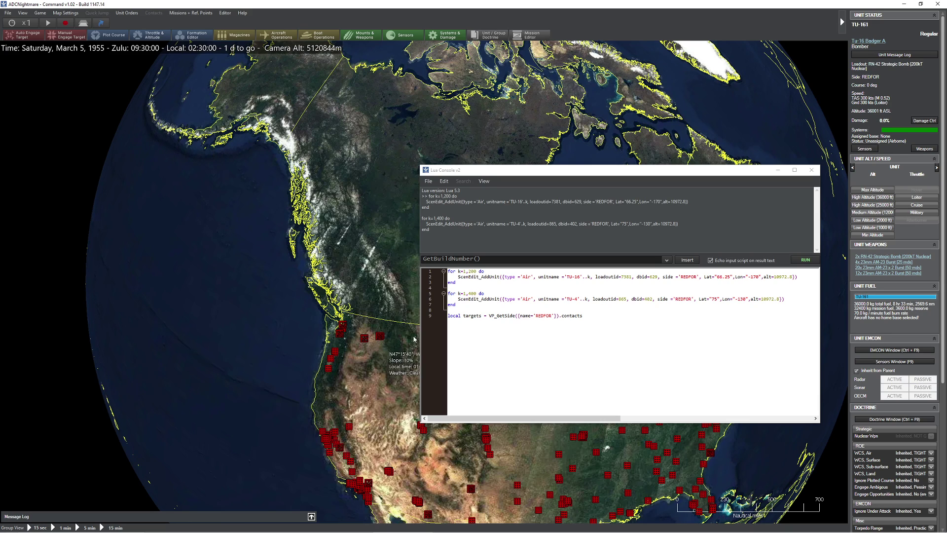
pyautogui.click(466, 330)
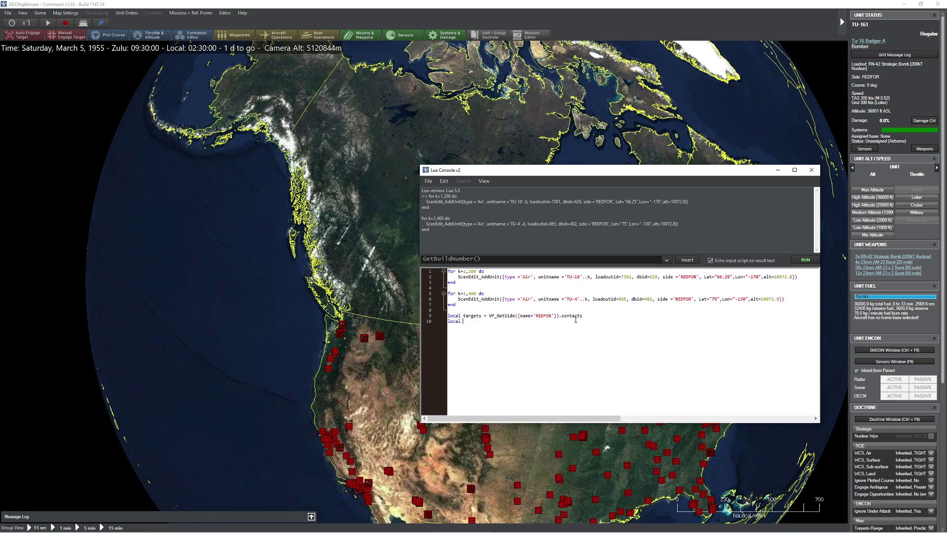
pyautogui.write('number_targets =')
pyautogui.write(' #targets')
pyautogui.write('n ipairs(ta')
pyautogui.write('gets')
pyautogui.press('BackSpace')
pyautogui.press('BackSpace')
pyautogui.press('BackSpace')
pyautogui.press('BackSpace')
pyautogui.press('BackSpace')
# Insert local red_units = VP_GetSide({name='REDFOR'}).units above the targets line and make the ipairs loop iterate over red_units
pyautogui.press('Home')
pyautogui.press('Return')
pyautogui.press('Up')
pyautogui.write('local ')
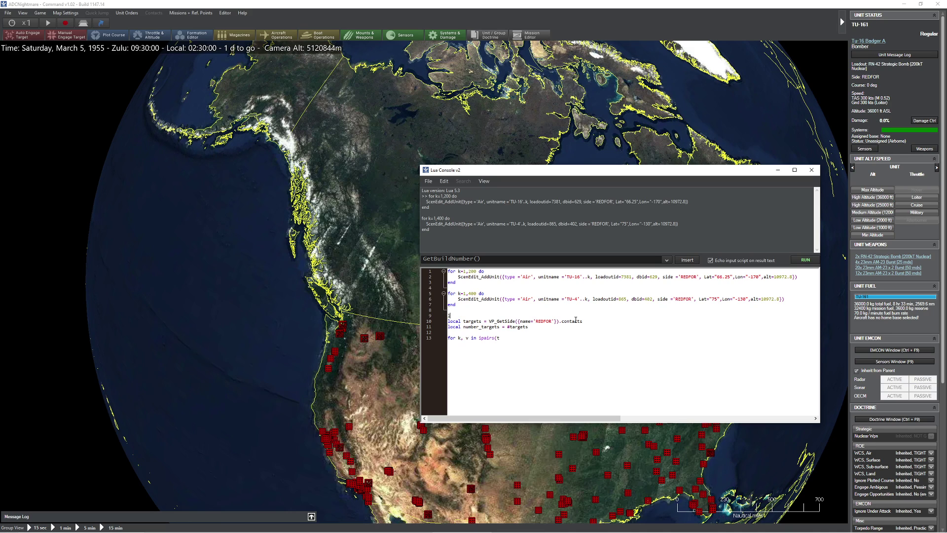
pyautogui.write('red_units')
pyautogui.write(' = VP_GetSide(')
pyautogui.write("{name='REDFOR'})")
pyautogui.write('units')
pyautogui.write('ed_units')
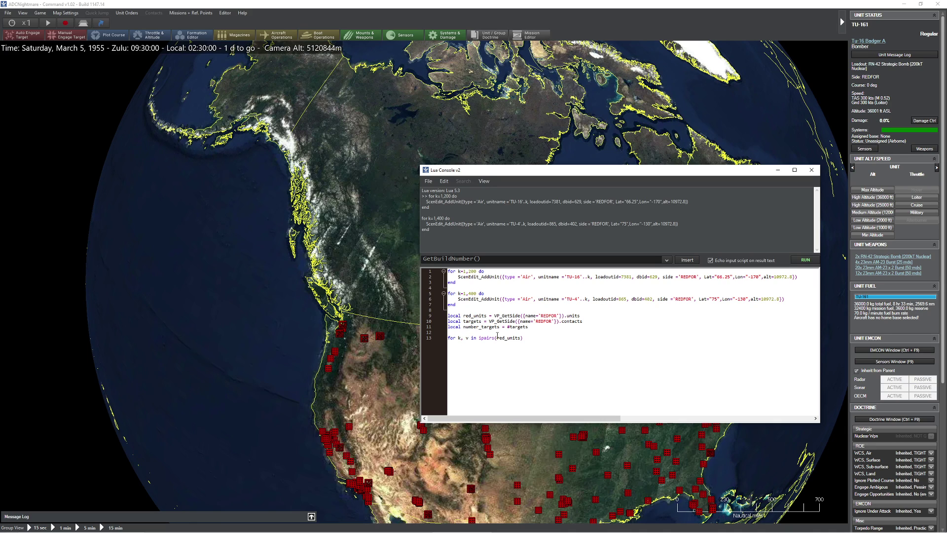
# Complete the red_units loop with do and end, leaving blank lines for its body
pyautogui.doubleClick(518, 338)
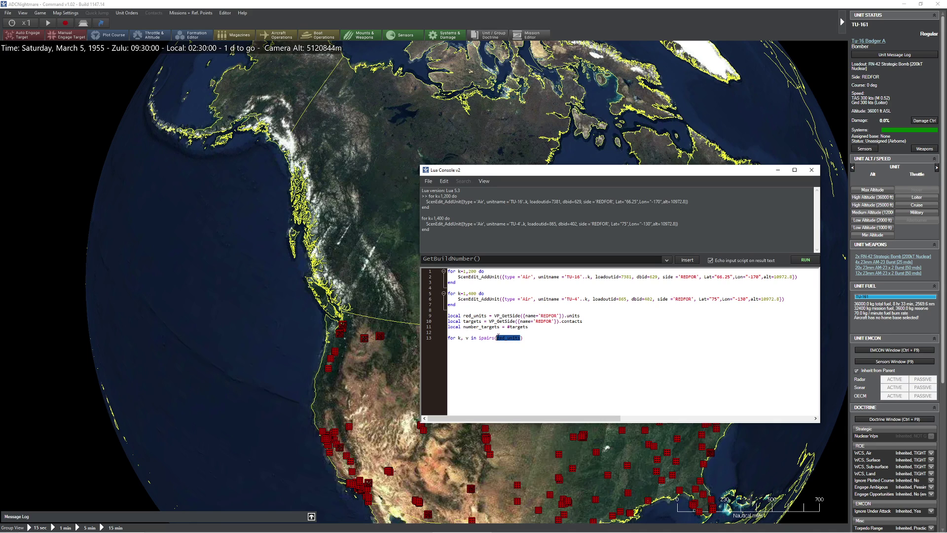
pyautogui.click(540, 338)
pyautogui.write('do')
pyautogui.press('Return')
pyautogui.press('Return')
pyautogui.press('Return')
pyautogui.press('Return')
pyautogui.write('end')
# Inside the red_units loop, add ScenEdit_AttackContact(v.guid,targets[k].guid,{mode='0'})
pyautogui.write('Sce')
pyautogui.write('cen')
pyautogui.write('Edit_AttackContac')
pyautogui.write('t(v.guid')
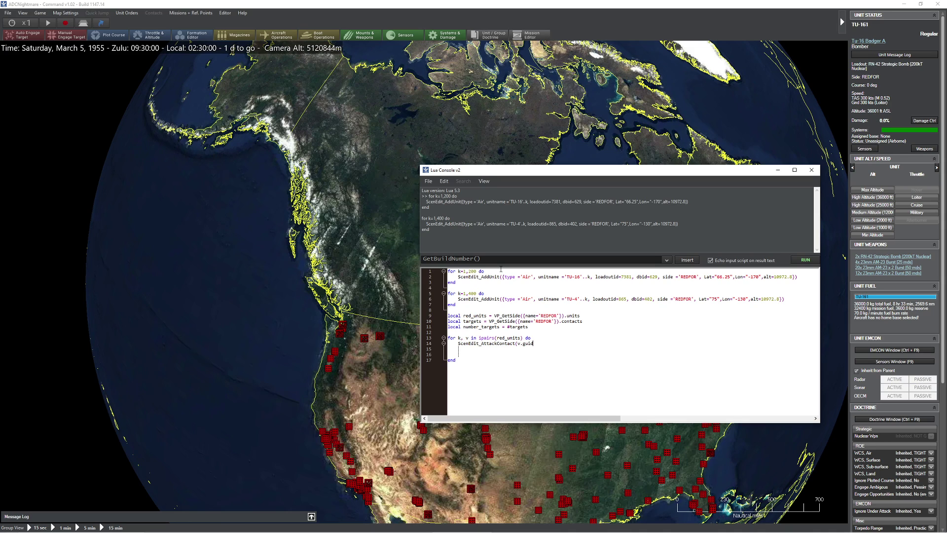
pyautogui.write(',targets')
pyautogui.write('[k].guid')
pyautogui.write(",{mode='0'")
# Try running the complete script to spawn the bombers and assign each one a target
pyautogui.hotkey('ctrl', 'a')
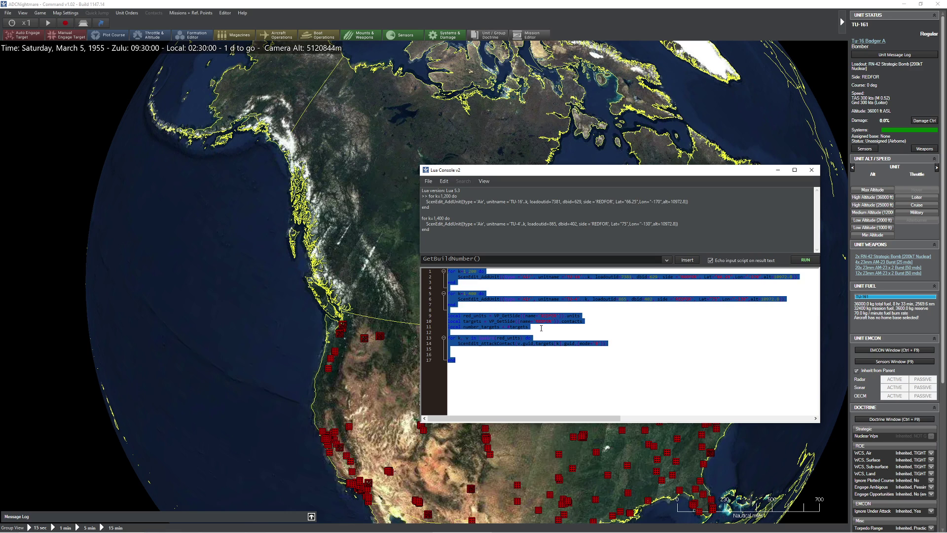
pyautogui.click(531, 352)
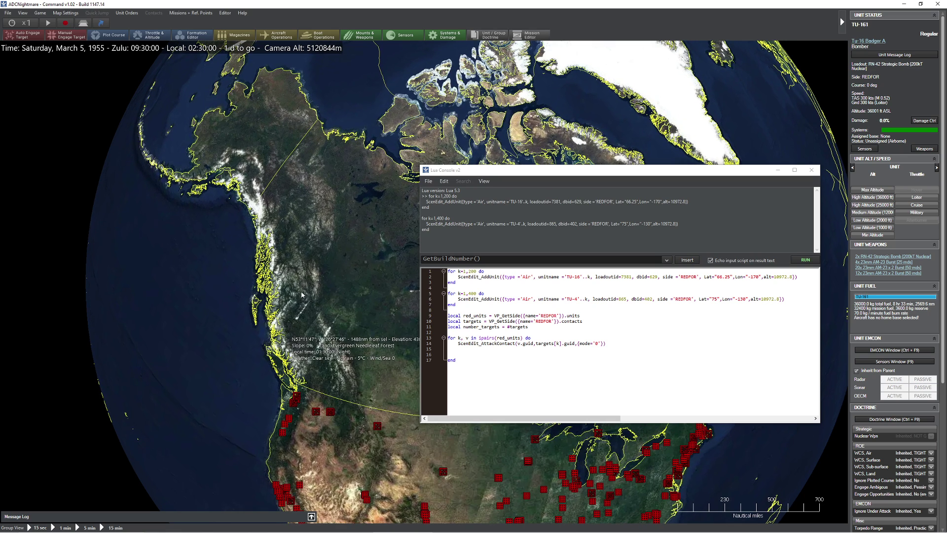
pyautogui.click(806, 260)
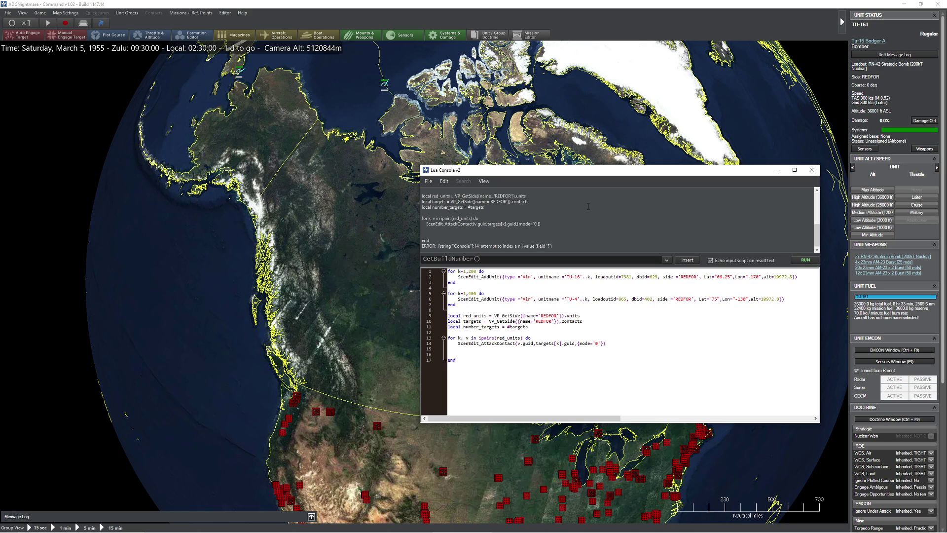
# Store targets[k] in a local variable named target and pass target.guid to the ScenEdit_AttackContact call
pyautogui.click(458, 338)
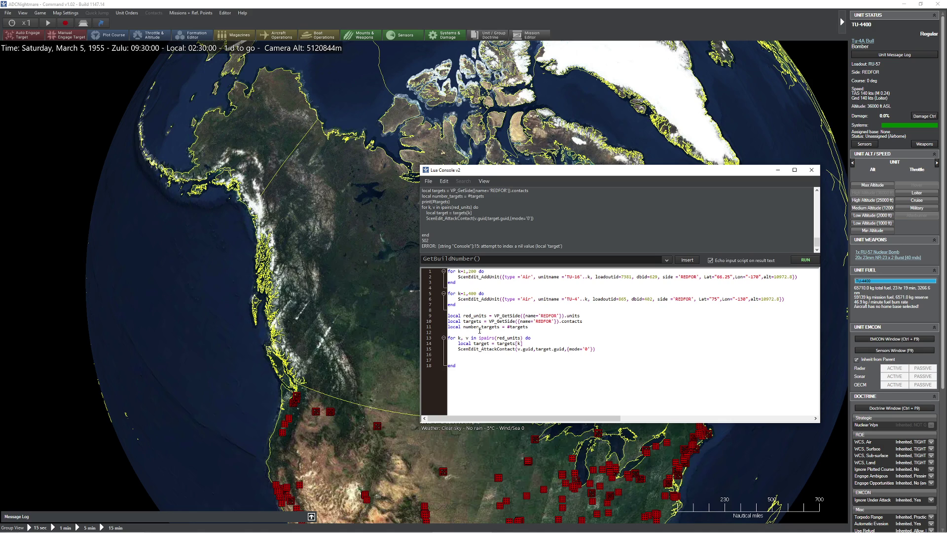
pyautogui.moveTo(518, 327); pyautogui.dragTo(492, 326)
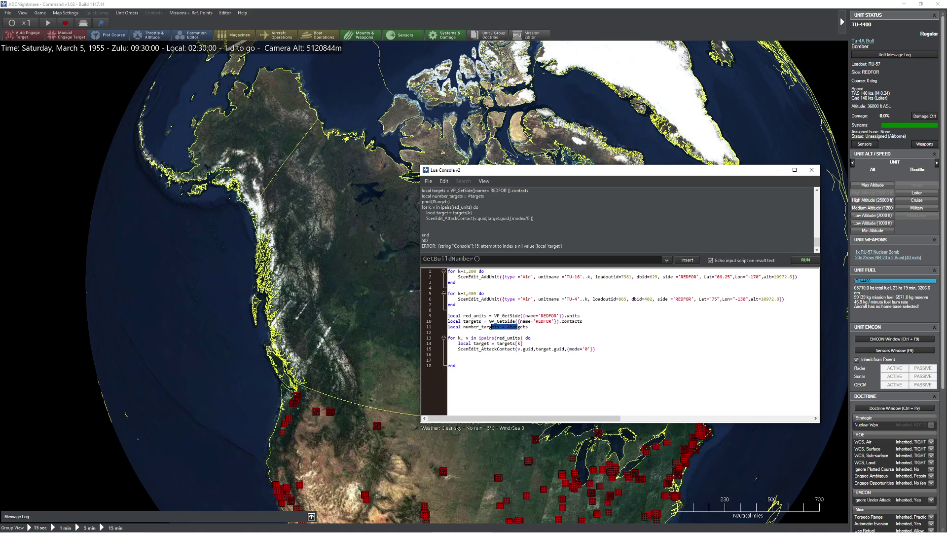
pyautogui.click(497, 322)
# Set the TU-16 loop's count to 150 and the TU-4 loop's count to 350, and run the script
pyautogui.moveTo(476, 271); pyautogui.dragTo(470, 271)
pyautogui.press('BackSpace')
pyautogui.press('BackSpace')
pyautogui.write('150')
pyautogui.moveTo(477, 292); pyautogui.dragTo(471, 292)
pyautogui.click(475, 295)
pyautogui.moveTo(476, 294); pyautogui.dragTo(470, 292)
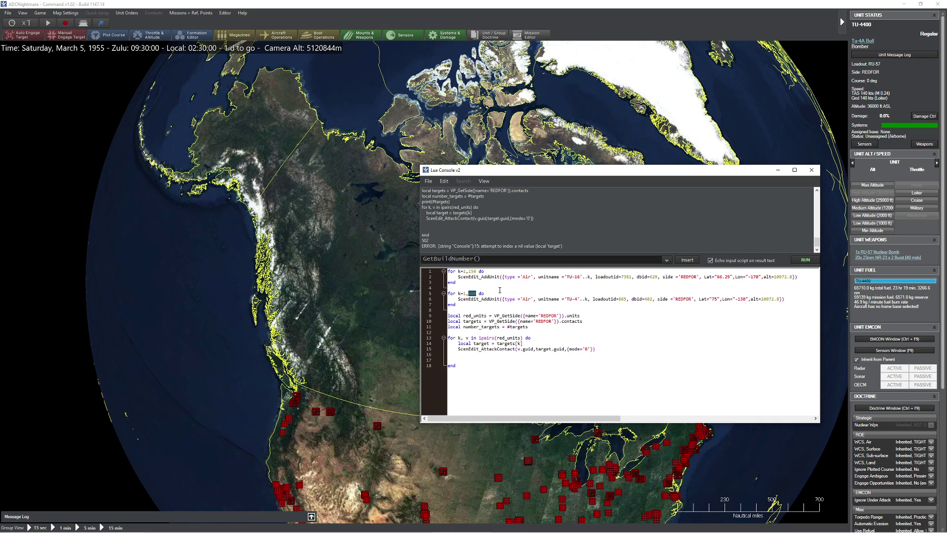
pyautogui.write('350')
pyautogui.click(804, 259)
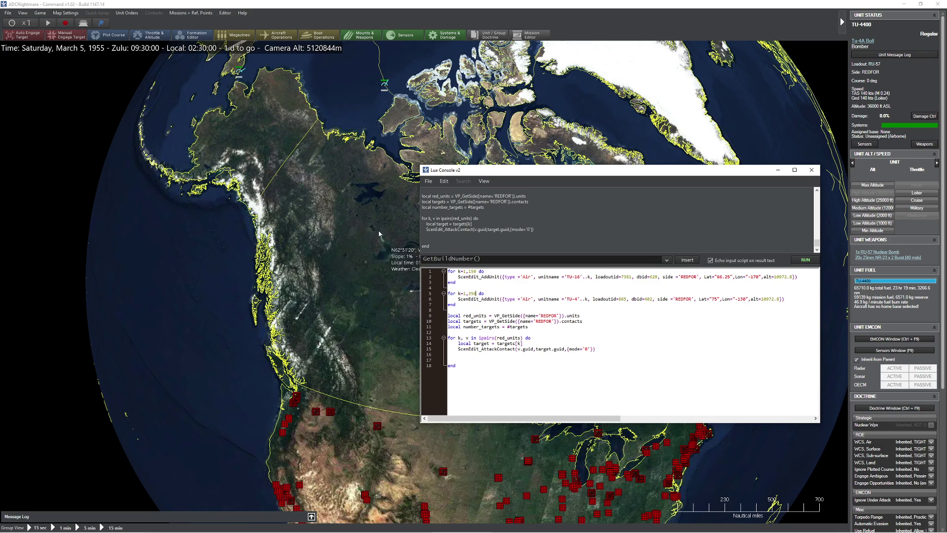
# Look over the spawned REDFOR bombers in the Arctic and their targets across the United States
pyautogui.moveTo(396, 289); pyautogui.dragTo(377, 263)
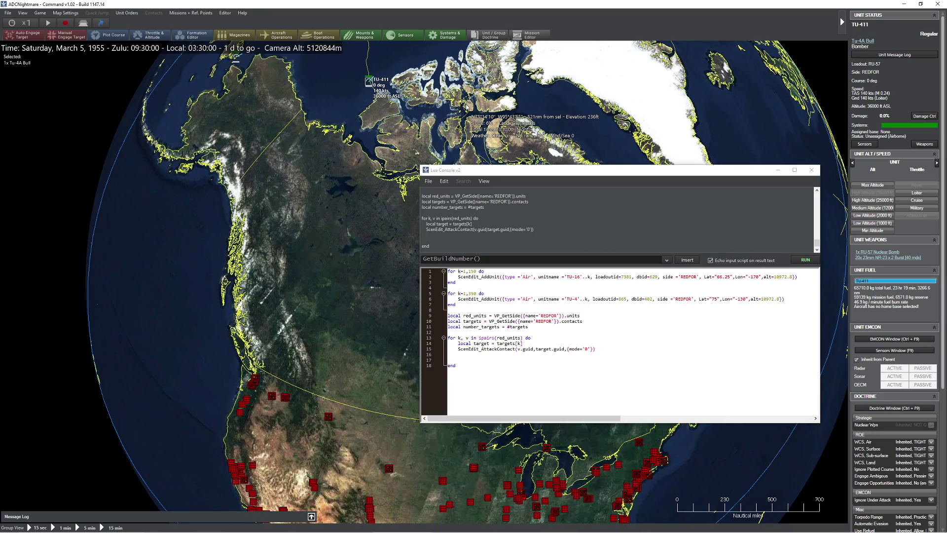
pyautogui.scroll(-3, 363, 143)
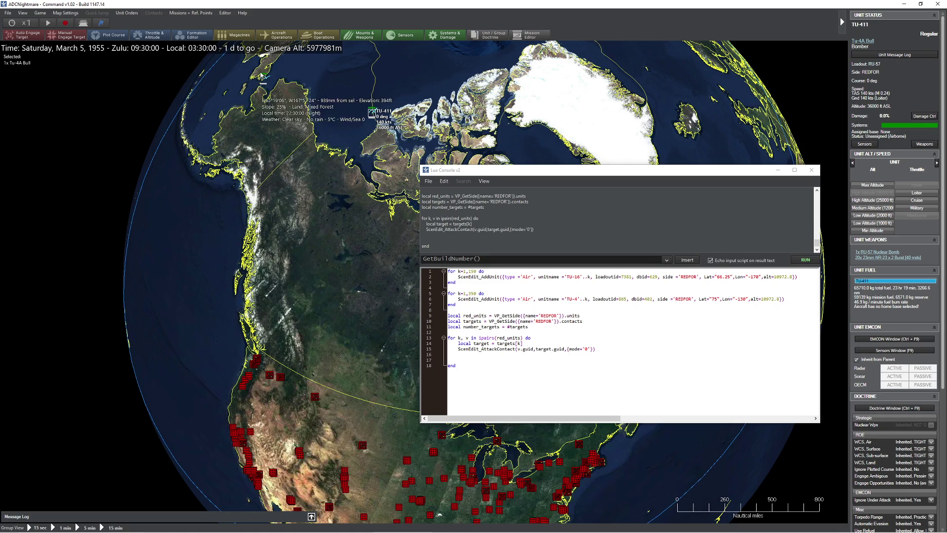
pyautogui.press('Right')
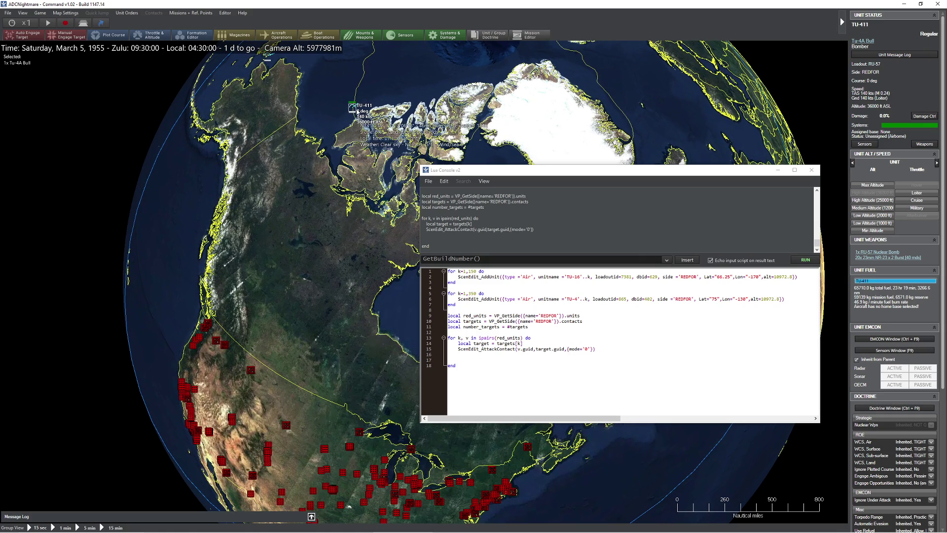
pyautogui.press('Down')
pyautogui.press('Down')
pyautogui.press('Down')
pyautogui.press('Down')
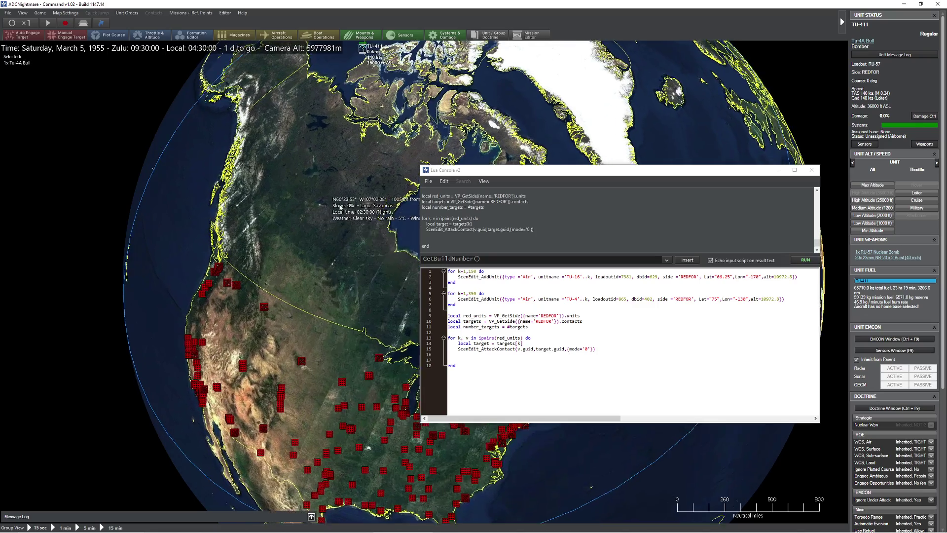
pyautogui.press('Left')
pyautogui.press('Up')
pyautogui.press('Left')
pyautogui.press('Up')
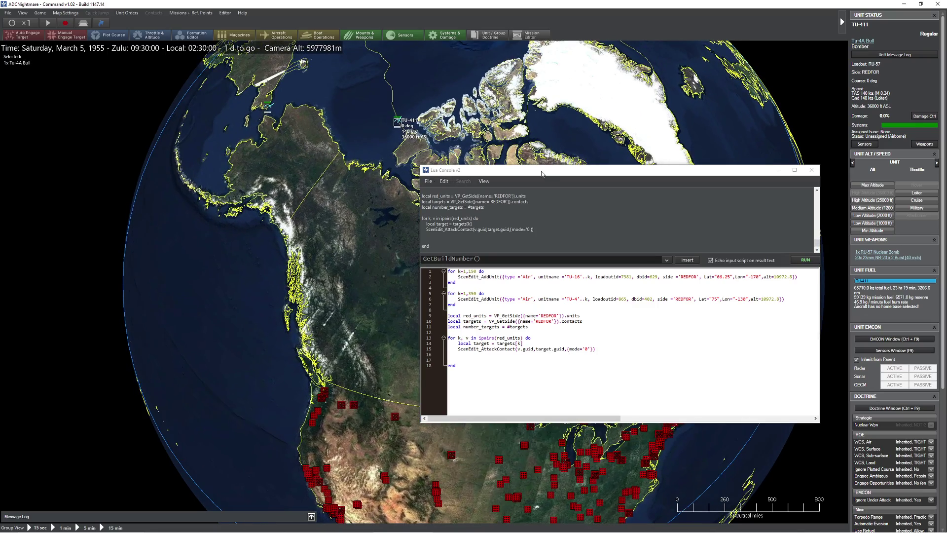
# Start the simulation and examine how the TU-4 formation moves off the Canadian Arctic coast, with the Lua console moved aside
pyautogui.moveTo(542, 173); pyautogui.dragTo(621, 162)
pyautogui.press('Up')
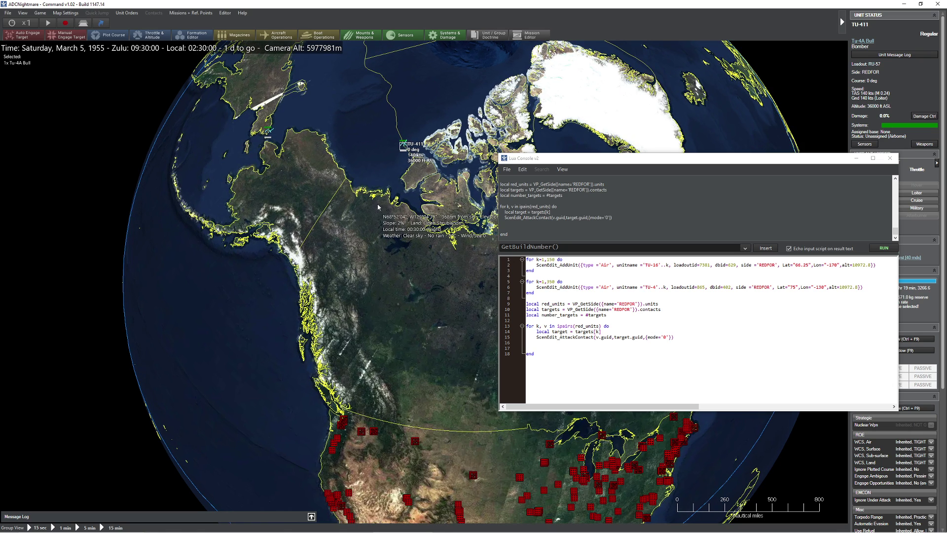
pyautogui.press('space')
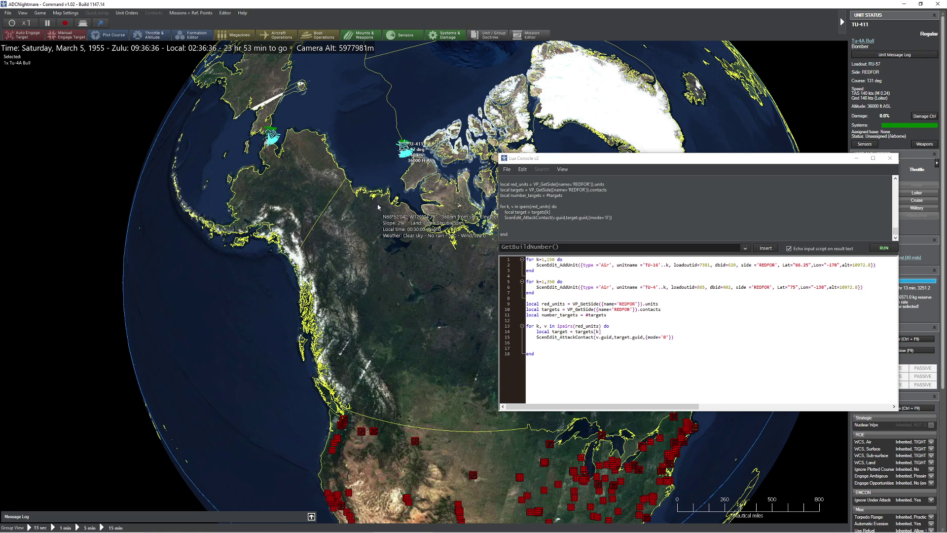
pyautogui.scroll(4, 434, 178)
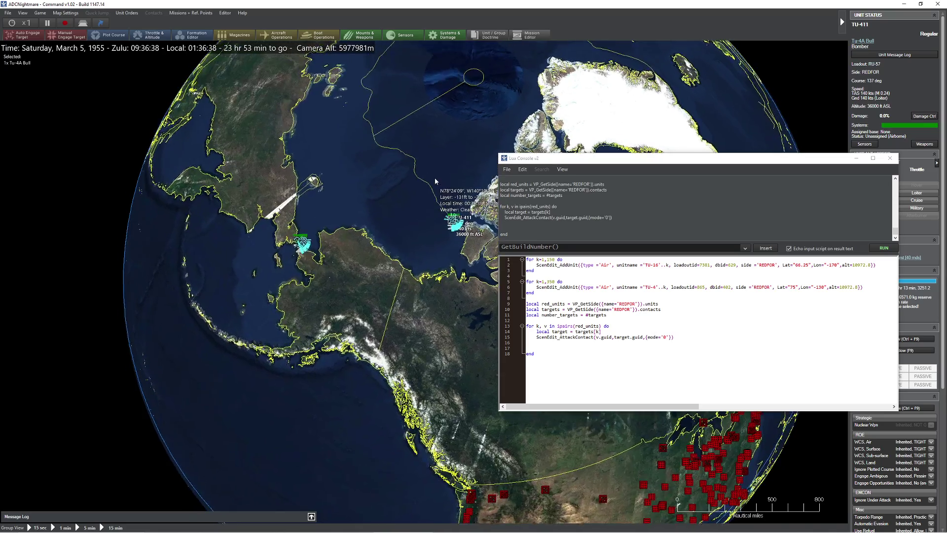
pyautogui.scroll(3, 428, 179)
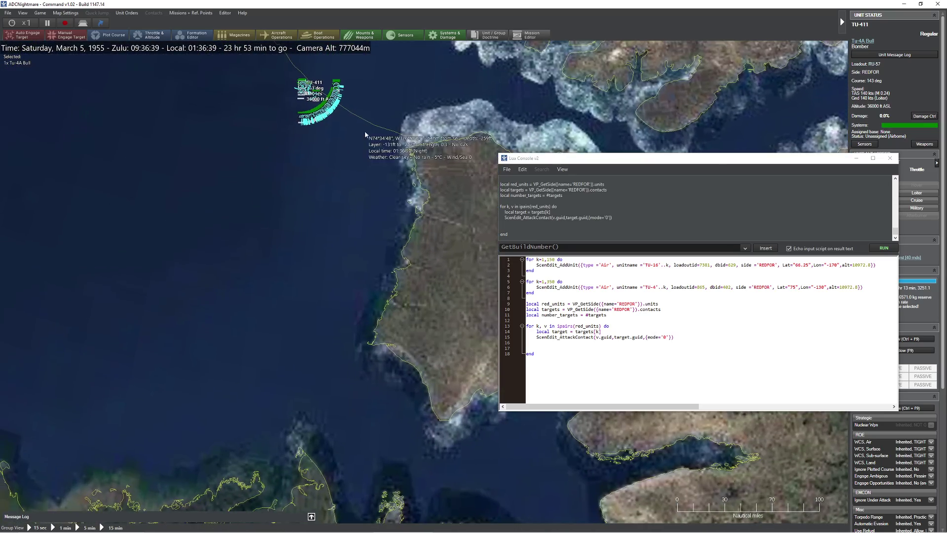
pyautogui.scroll(4, 366, 153)
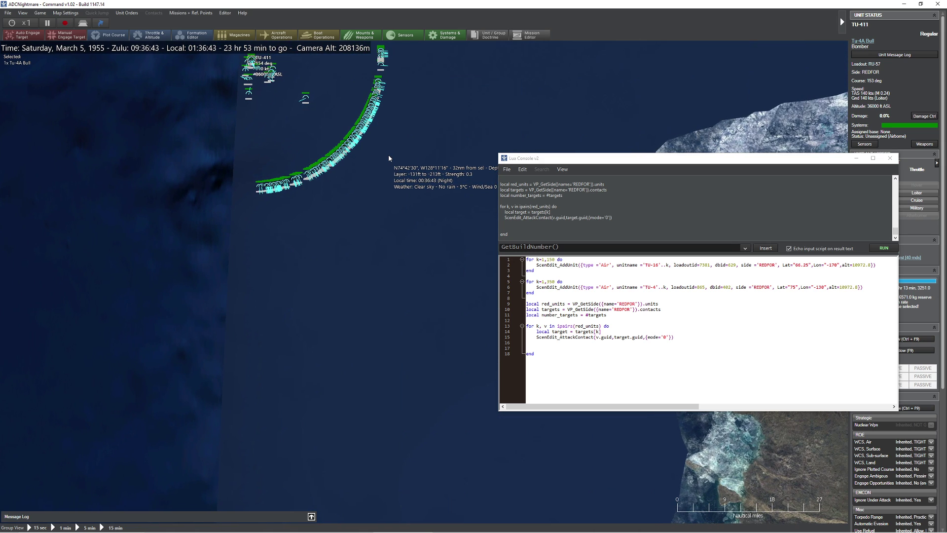
# Select the straggling group of Tu-4A Bulls, pause the simulation, and order them to engage a target in the United States
pyautogui.moveTo(247, 79); pyautogui.dragTo(317, 144)
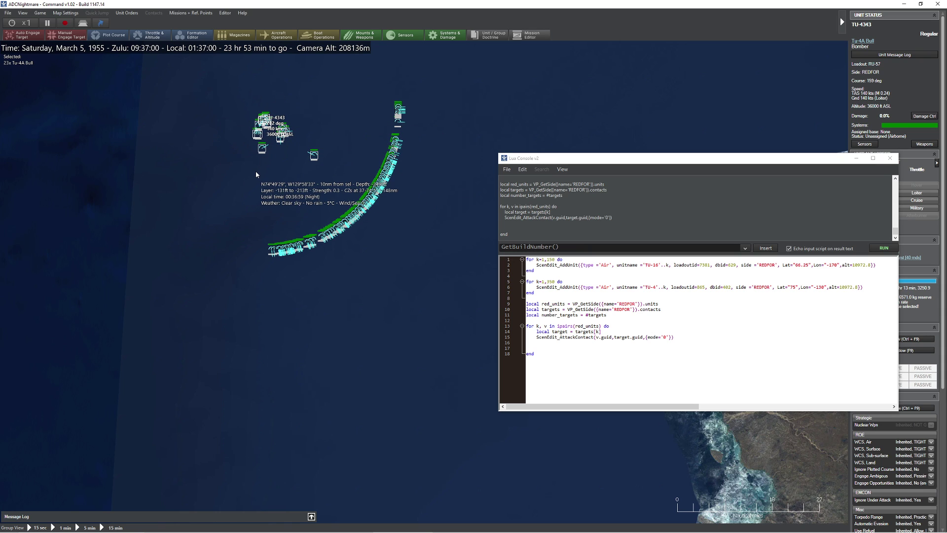
pyautogui.scroll(-2, 255, 148)
pyautogui.moveTo(255, 133); pyautogui.dragTo(366, 207)
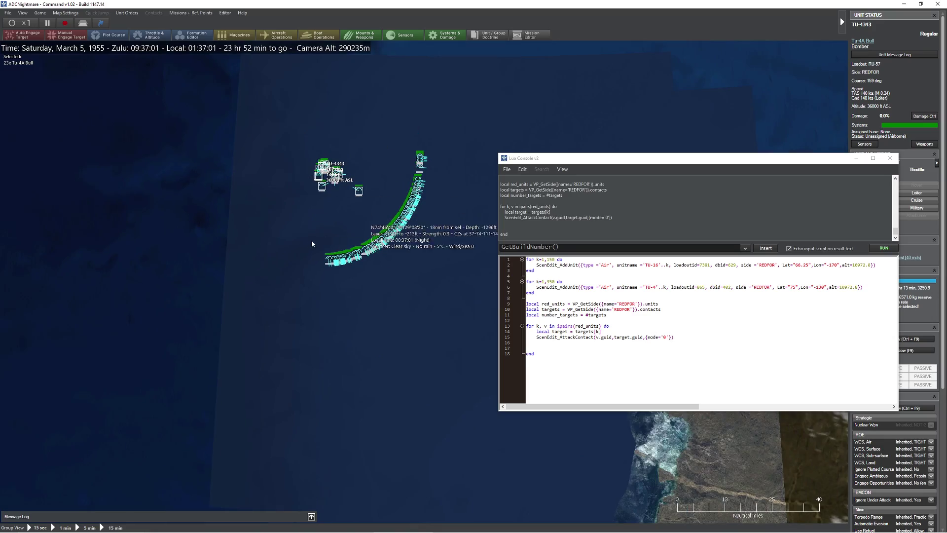
pyautogui.scroll(-4, 297, 246)
pyautogui.scroll(-10, 297, 247)
pyautogui.press('space')
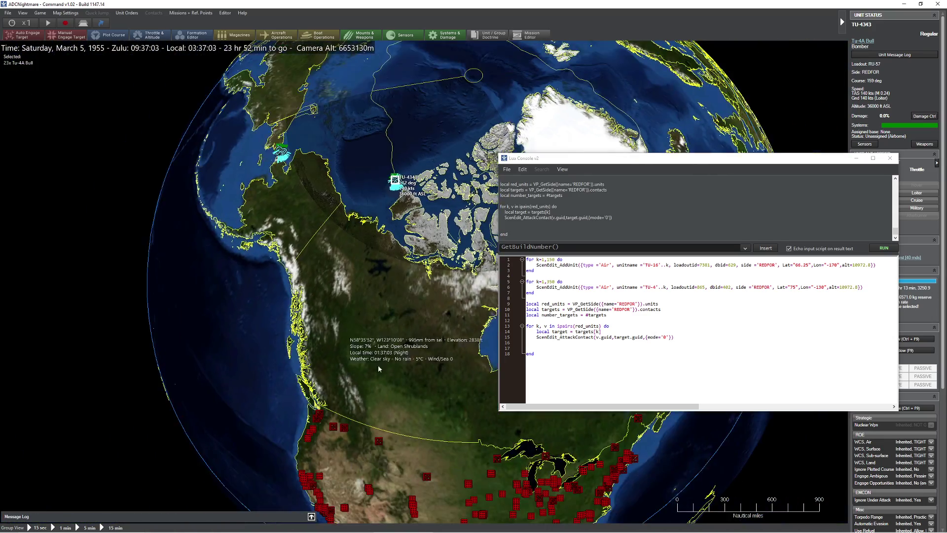
pyautogui.moveTo(377, 365); pyautogui.dragTo(410, 187)
pyautogui.press('F1')
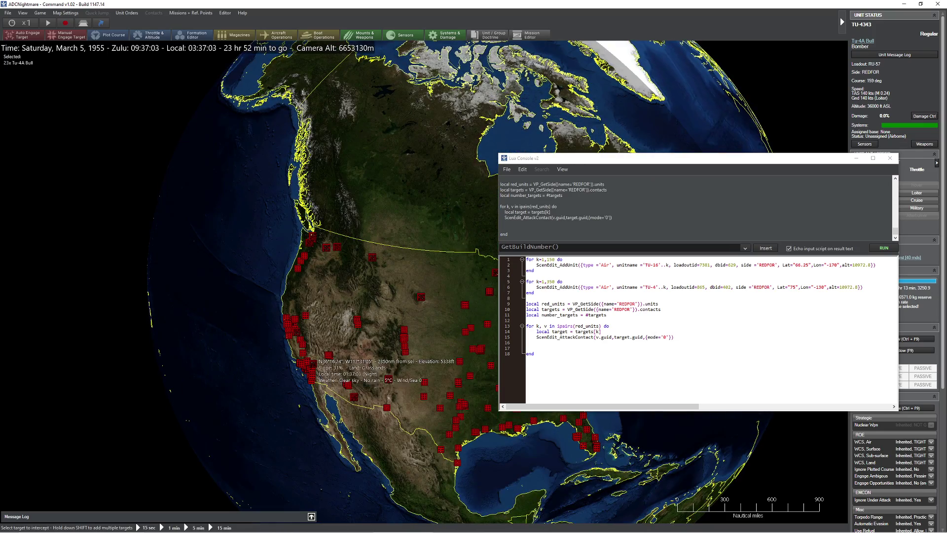
pyautogui.moveTo(509, 445); pyautogui.dragTo(414, 316)
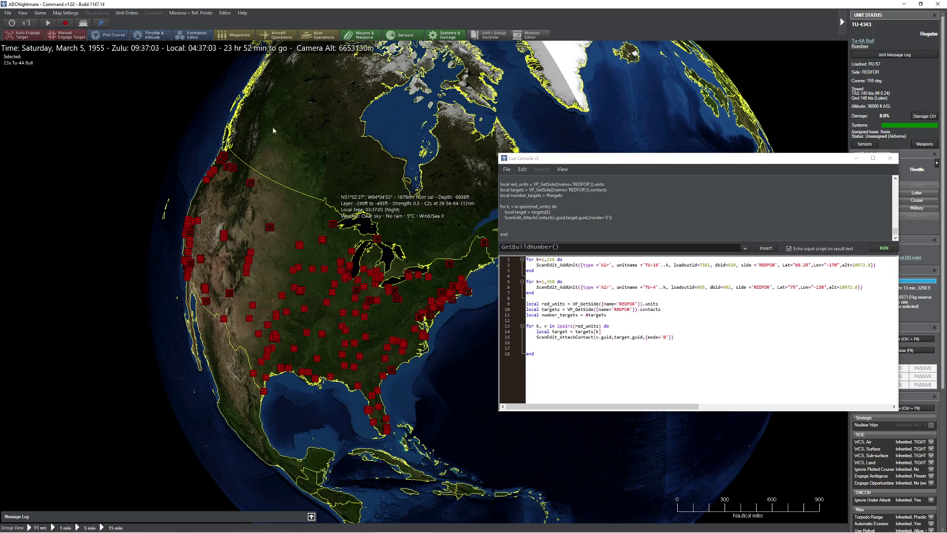
pyautogui.press('Escape')
# Select the straggling Tu-16 Badgers near the Bering Strait and order them to engage a target around southern California
pyautogui.moveTo(375, 208); pyautogui.dragTo(263, 176)
pyautogui.scroll(8, 264, 176)
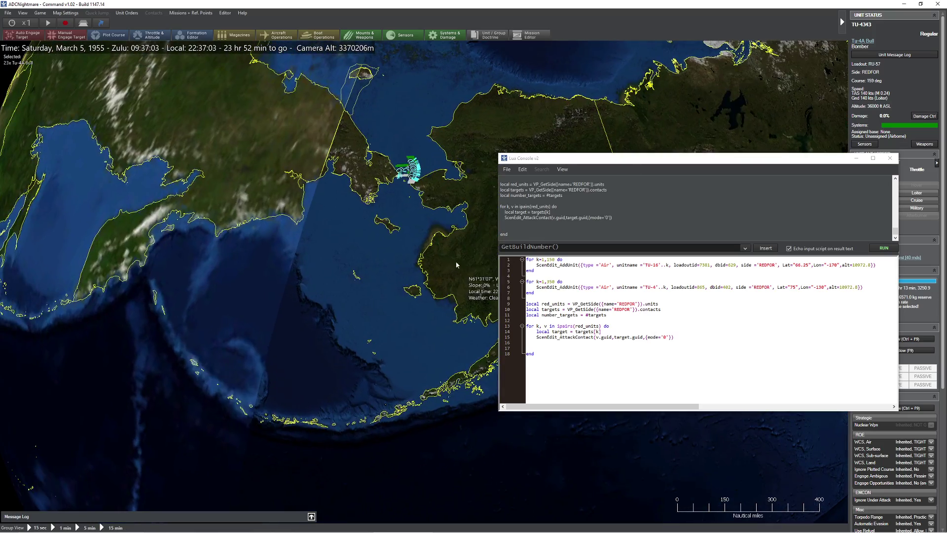
pyautogui.scroll(8, 376, 145)
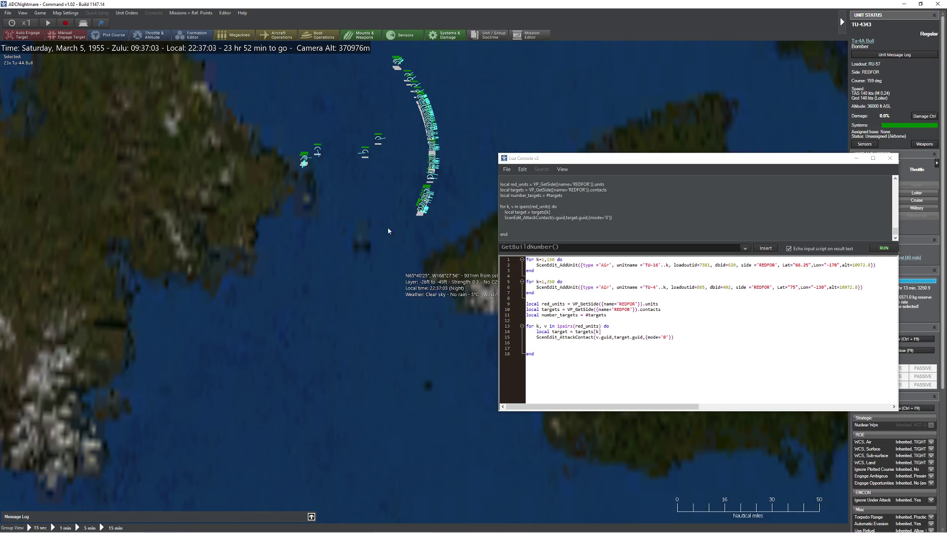
pyautogui.moveTo(283, 120); pyautogui.dragTo(398, 205)
pyautogui.scroll(-10, 375, 220)
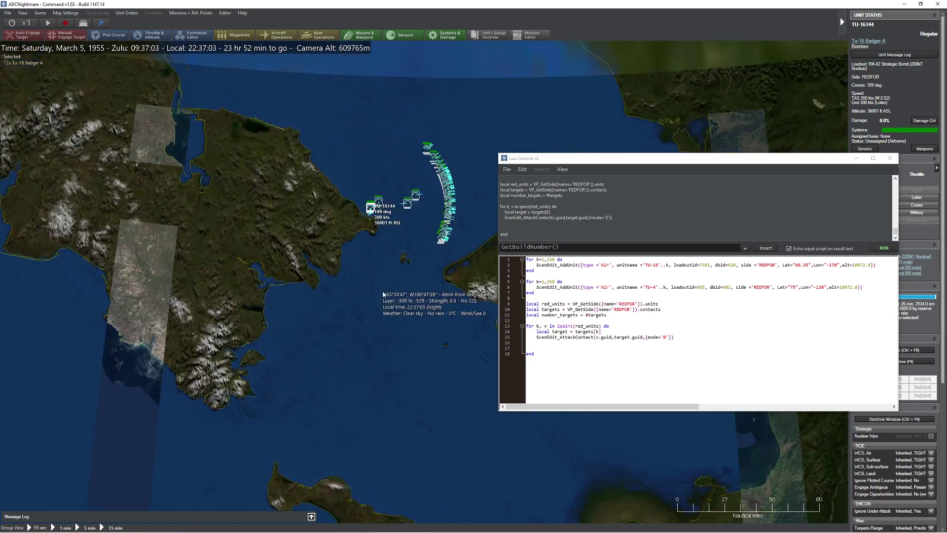
pyautogui.press('Down')
pyautogui.press('Right')
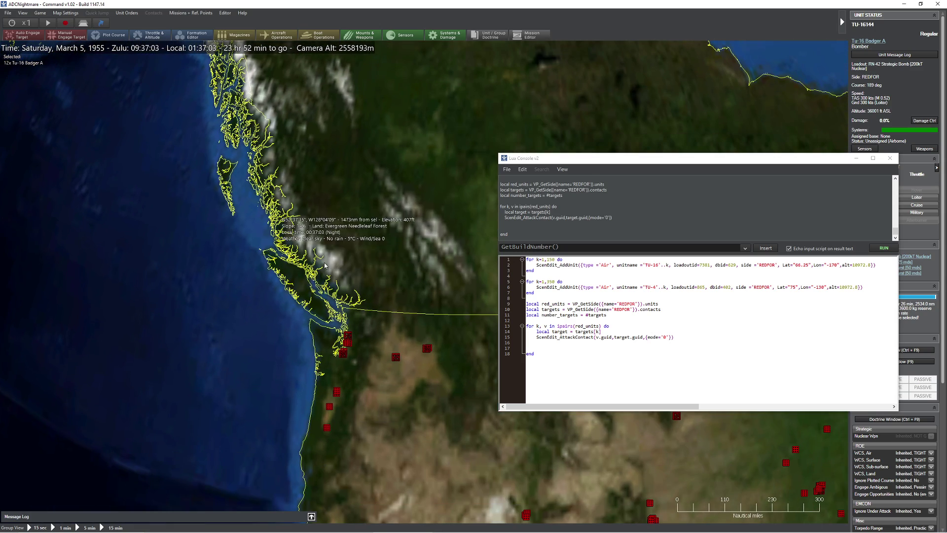
pyautogui.press('Down')
pyautogui.press('F1')
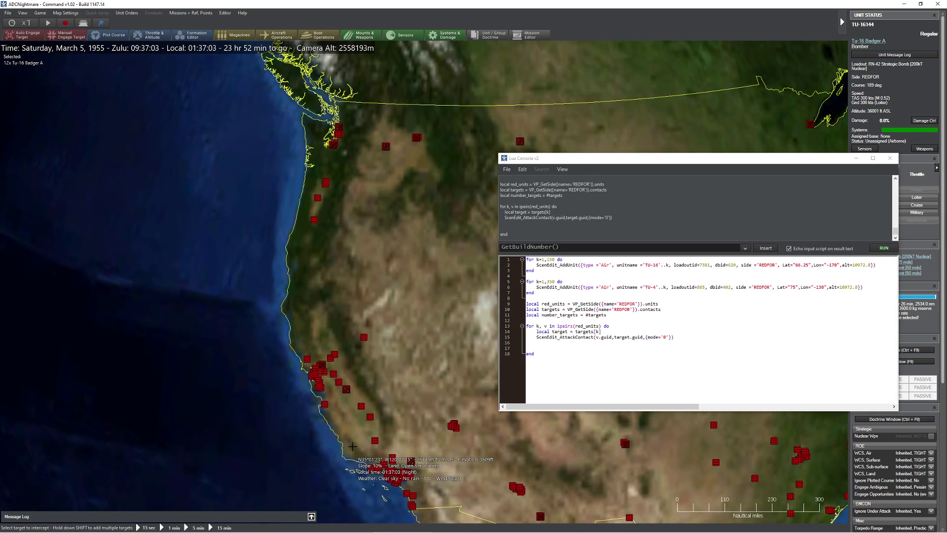
pyautogui.click(431, 500)
# Resume the simulation with the Lua console out of the way, and advance the bombers briefly at increased time compression
pyautogui.press('space')
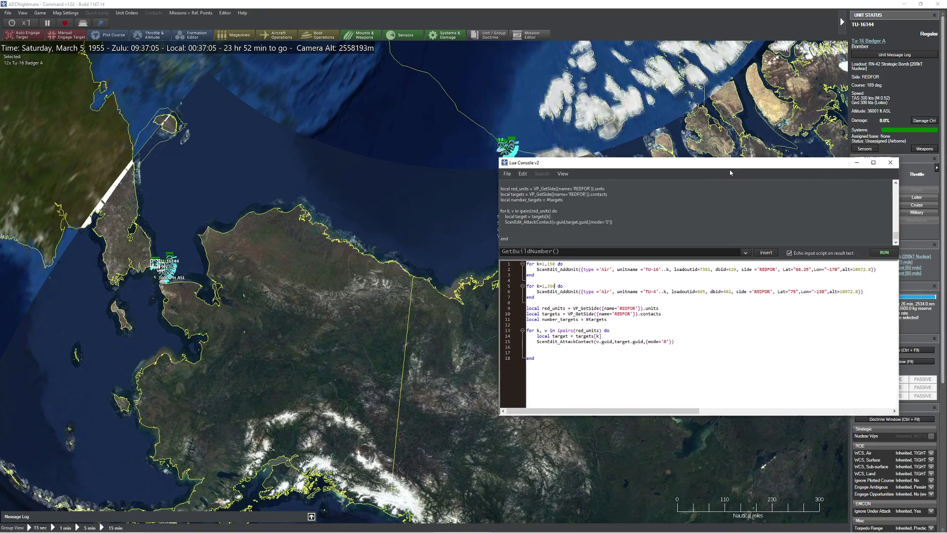
pyautogui.moveTo(543, 158); pyautogui.dragTo(561, 277)
pyautogui.scroll(-2, 716, 116)
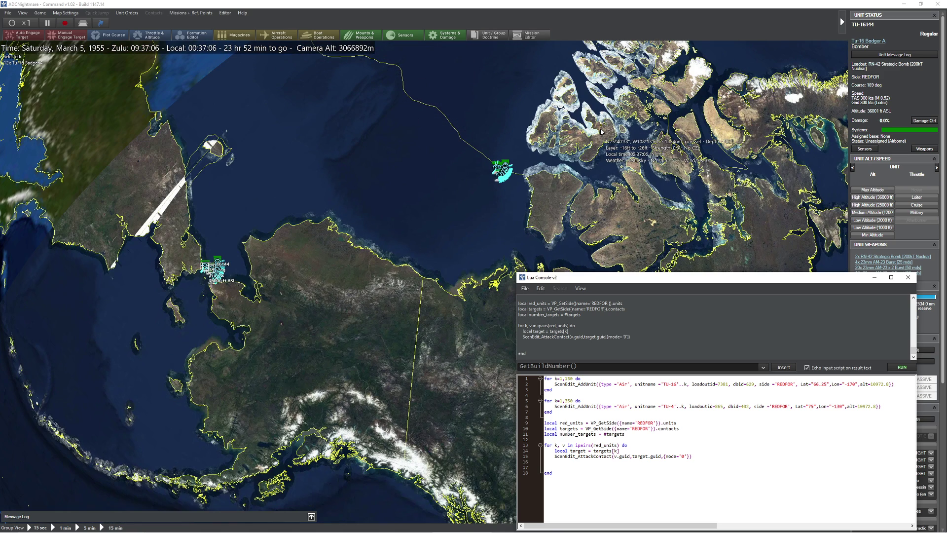
pyautogui.write('++++')
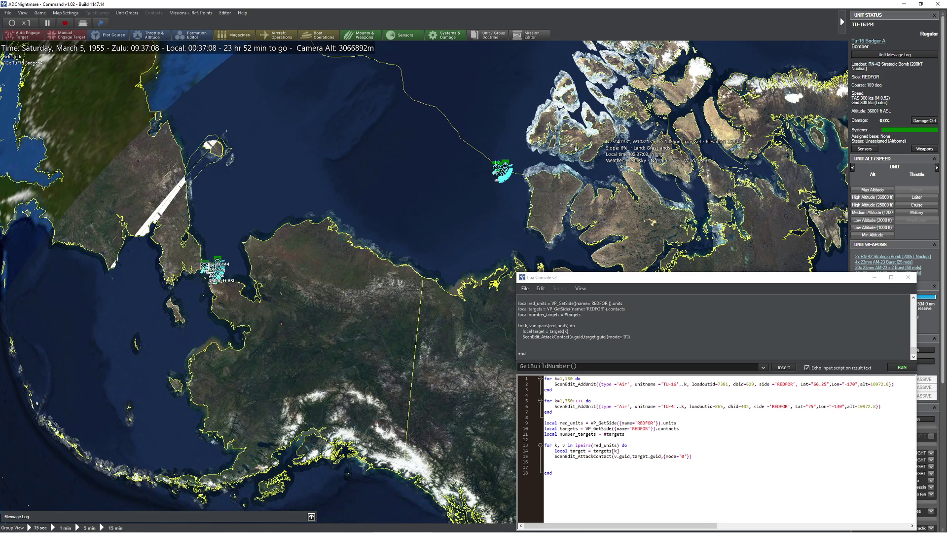
pyautogui.click(736, 250)
pyautogui.press('+')
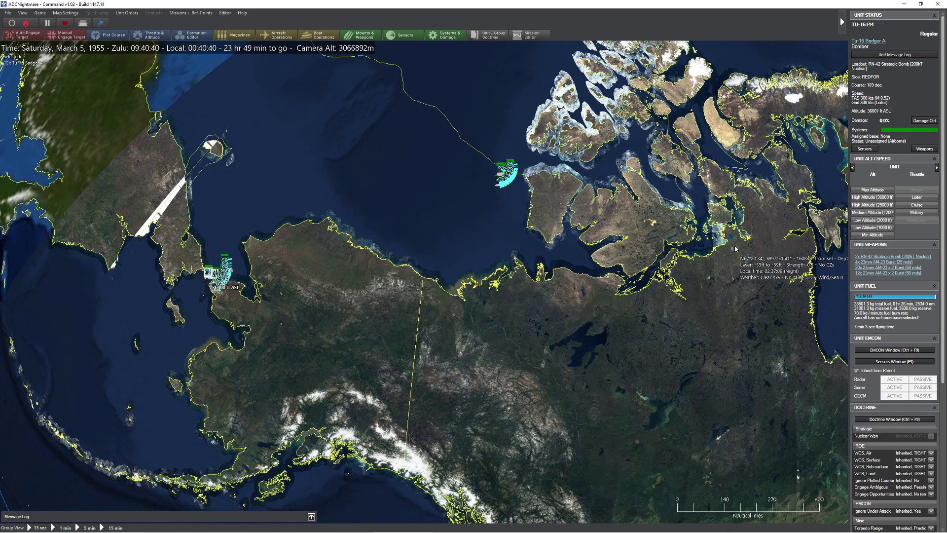
pyautogui.press('-')
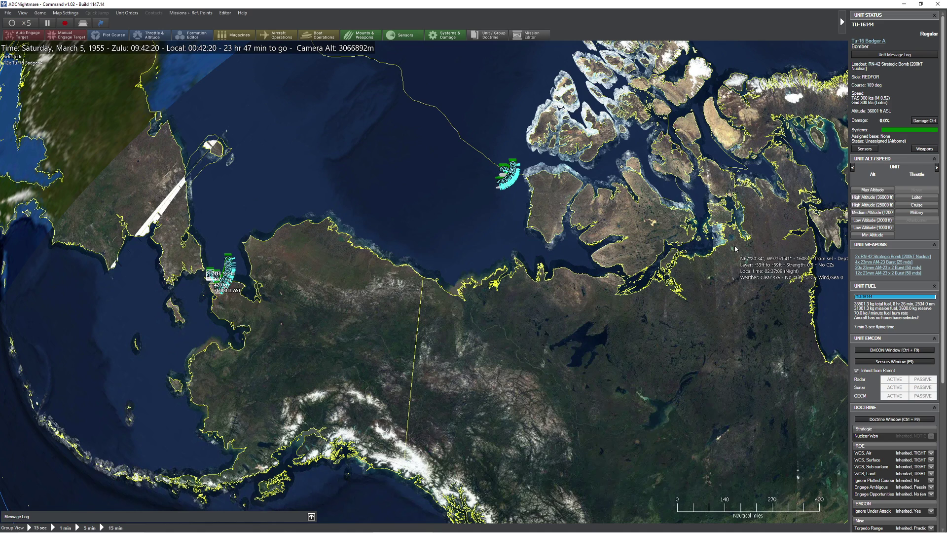
# Review the bombers' approach toward North America and switch the active side to USAF
pyautogui.scroll(-2, 532, 211)
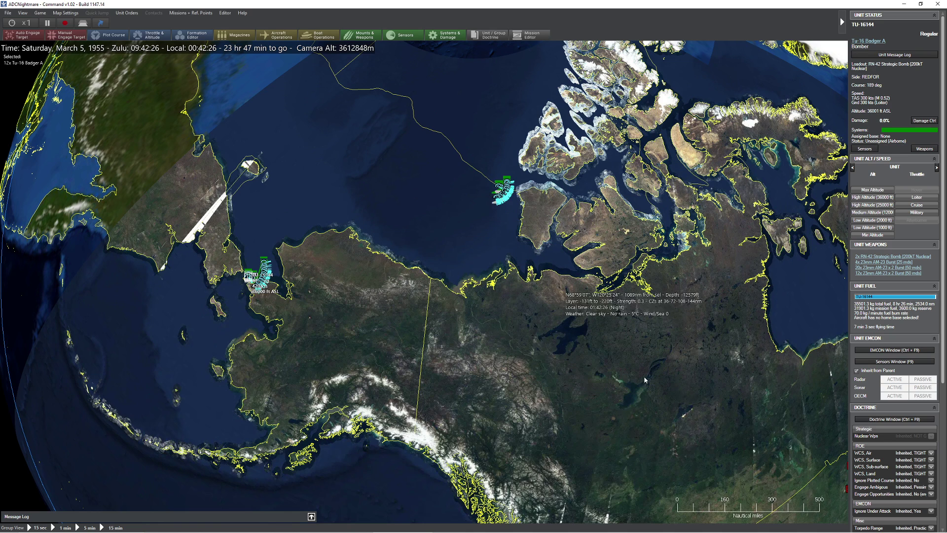
pyautogui.press('Down')
pyautogui.moveTo(477, 240); pyautogui.dragTo(518, 290)
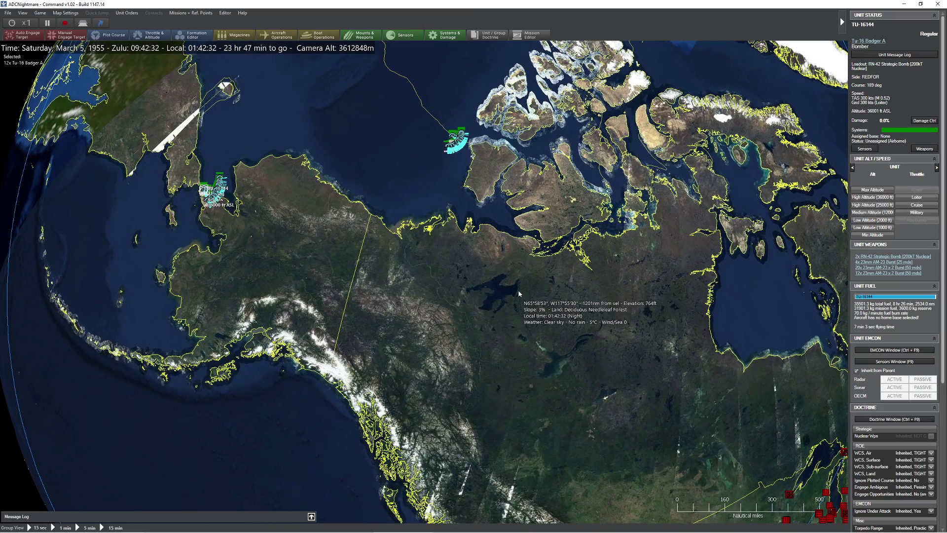
pyautogui.moveTo(567, 335); pyautogui.dragTo(519, 298)
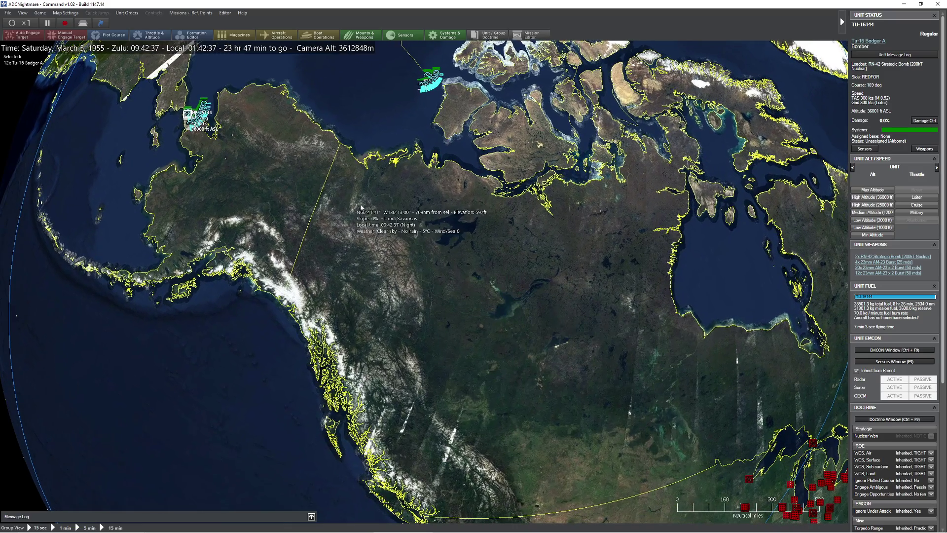
pyautogui.press('Up')
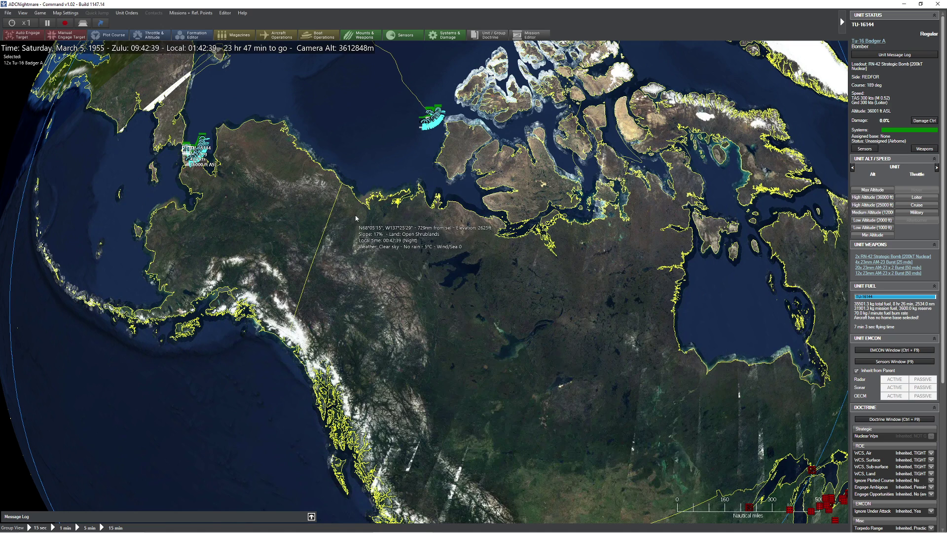
pyautogui.click(225, 13)
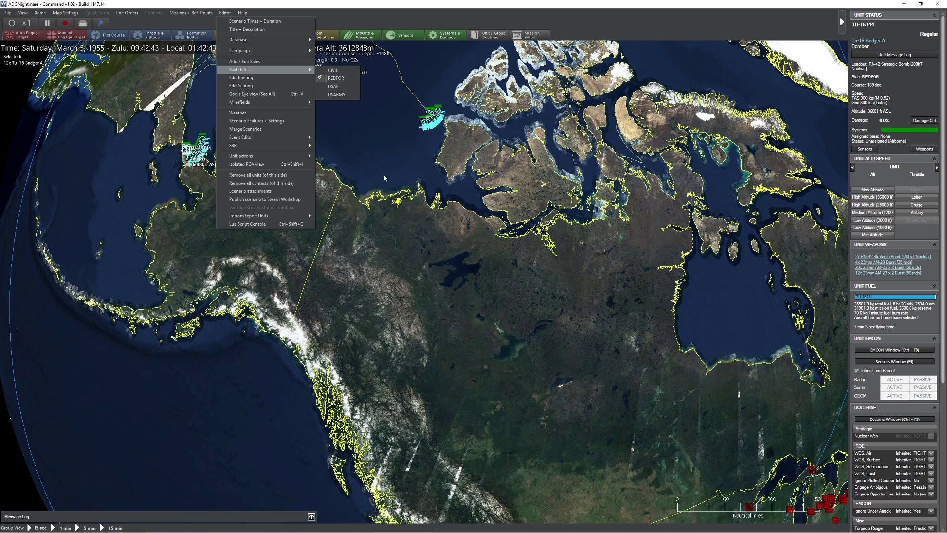
pyautogui.click(294, 78)
pyautogui.click(225, 13)
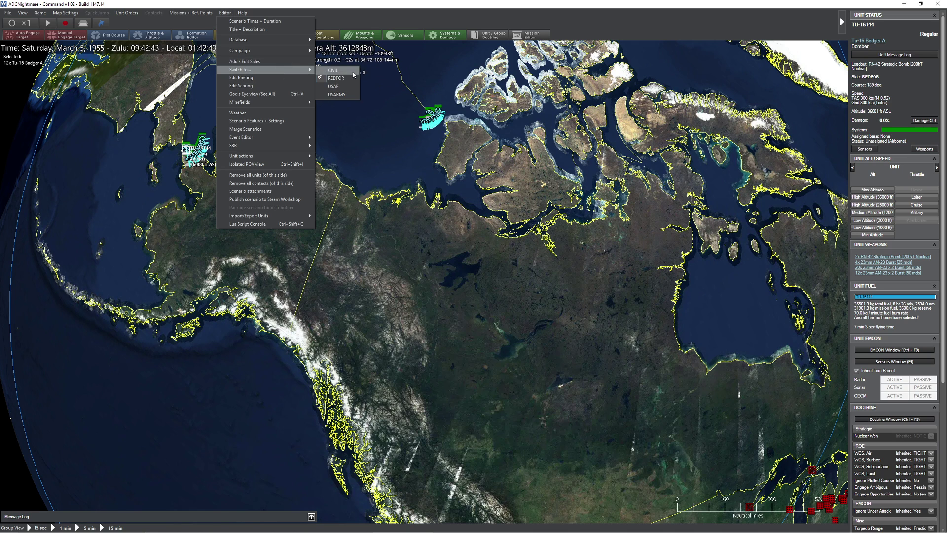
pyautogui.click(345, 87)
# Select a Tu-4A Bull from the Arctic bomber group and measure its distance to targets in the southern United States
pyautogui.scroll(-5, 518, 257)
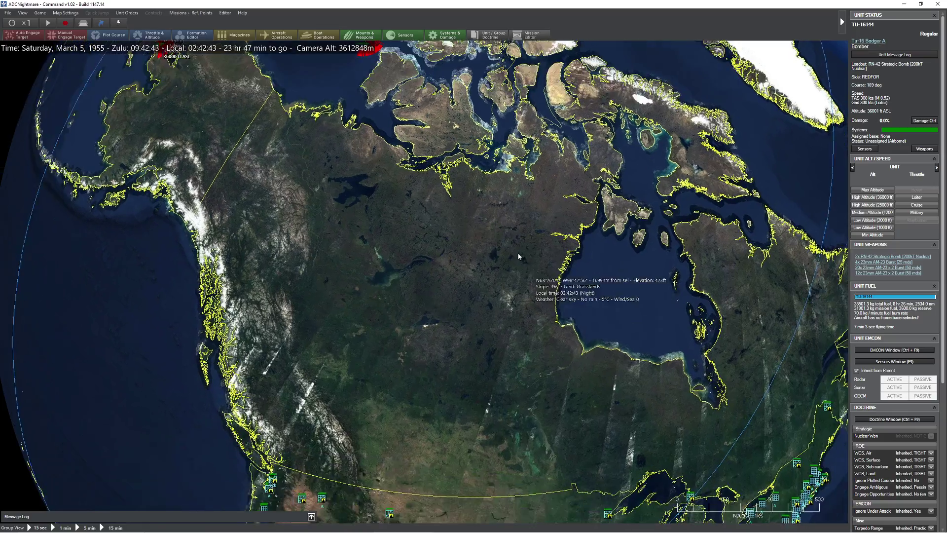
pyautogui.scroll(5, 516, 254)
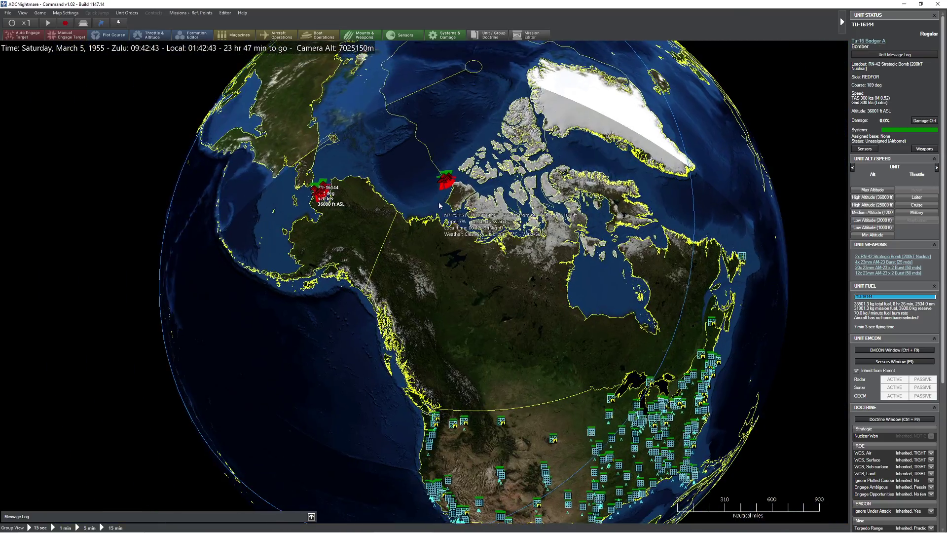
pyautogui.scroll(3, 448, 181)
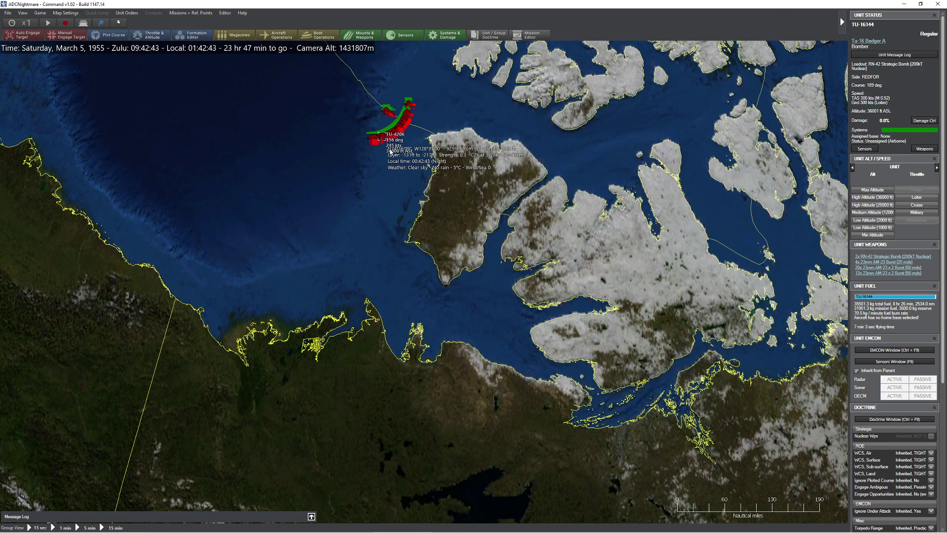
pyautogui.click(396, 218)
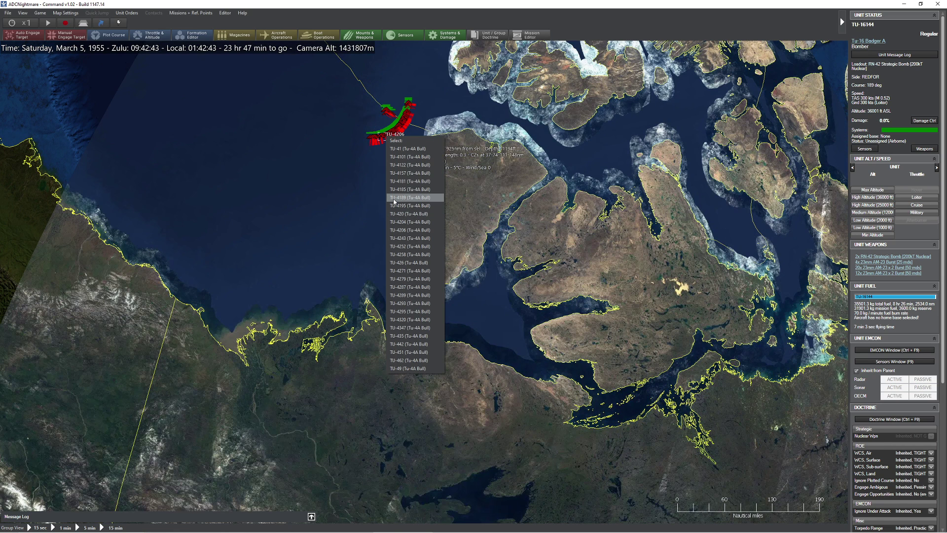
pyautogui.click(404, 197)
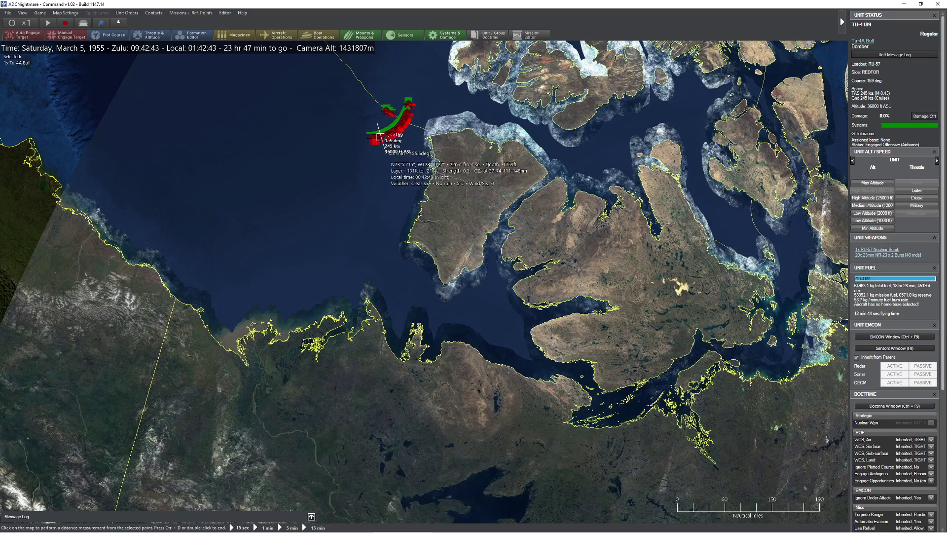
pyautogui.scroll(-10, 384, 157)
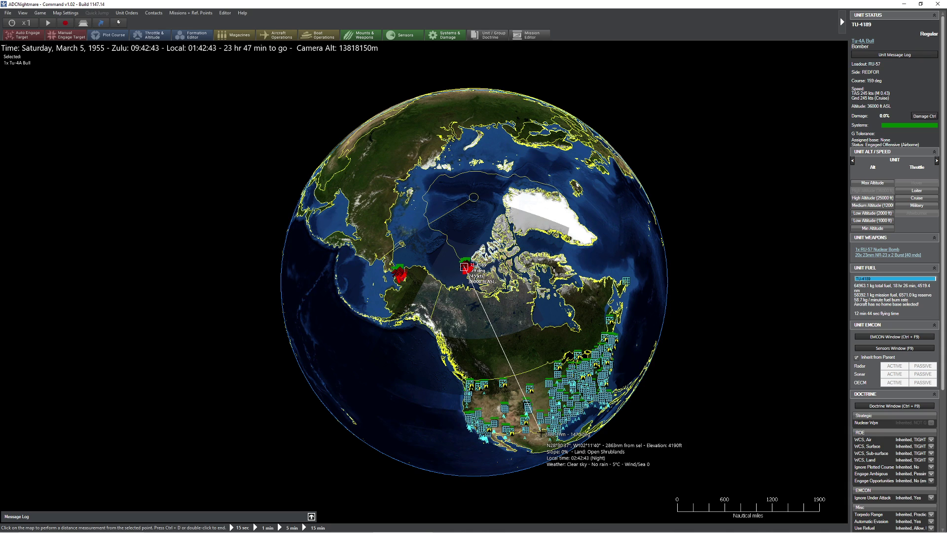
pyautogui.scroll(5, 542, 432)
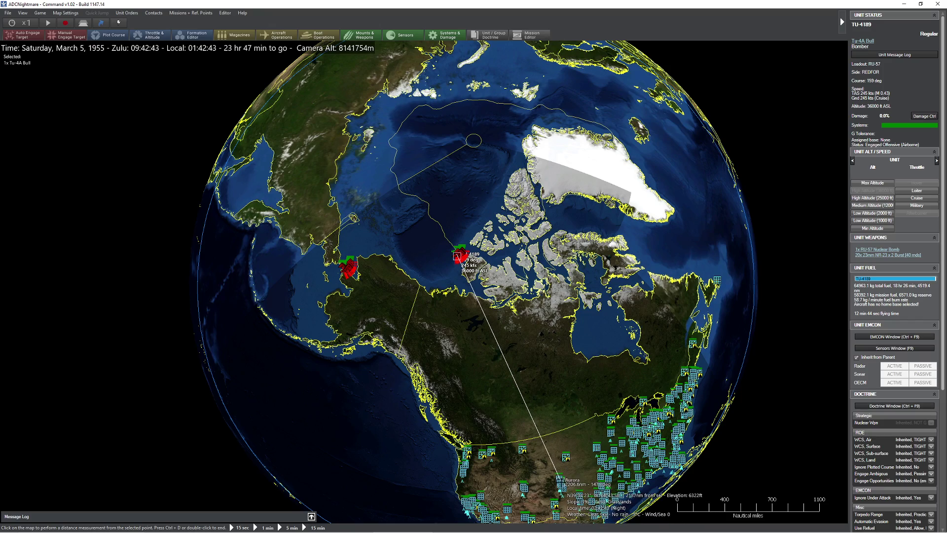
pyautogui.doubleClick(503, 376)
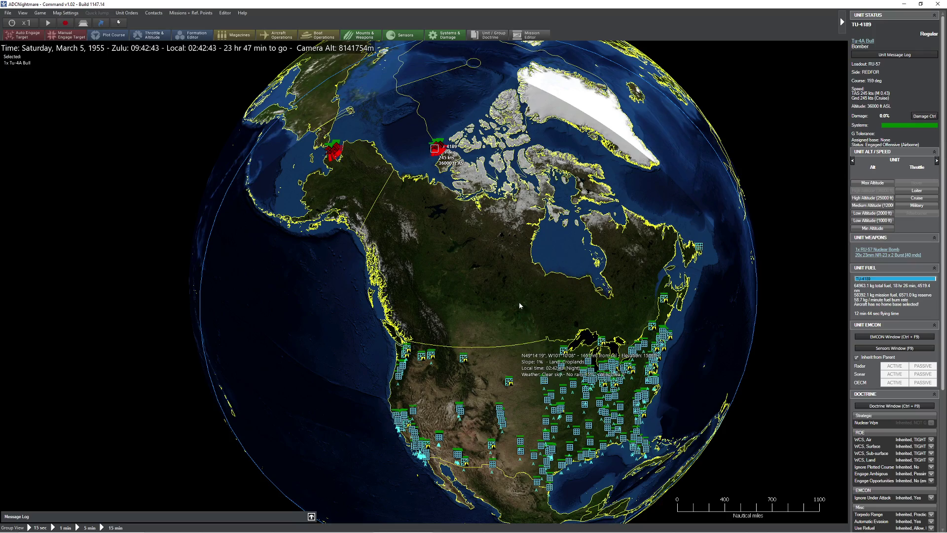
# Switch the active side back to REDFOR and bring both bomber groups near Alaska and the Canadian Arctic into view
pyautogui.press('Up')
pyautogui.press('Up')
pyautogui.press('Up')
pyautogui.press('Up')
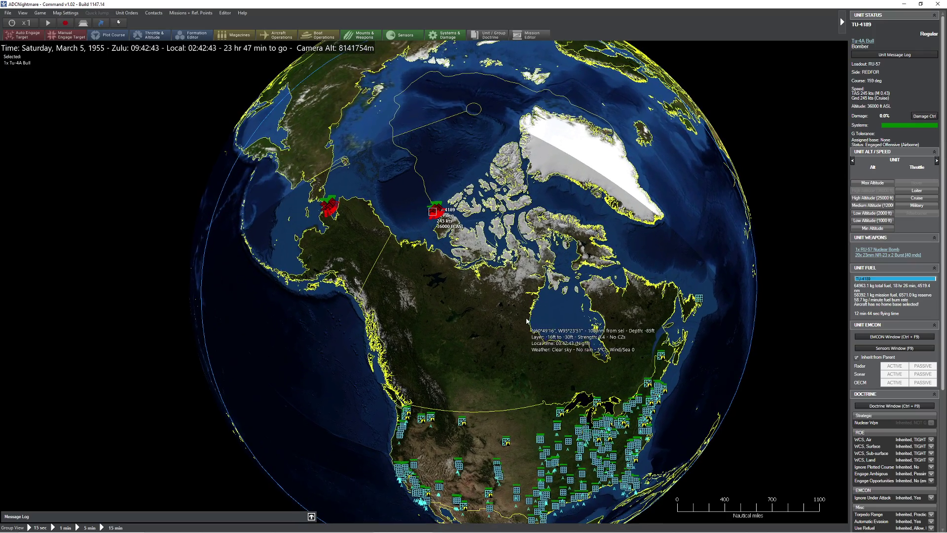
pyautogui.click(225, 13)
pyautogui.moveTo(267, 78)
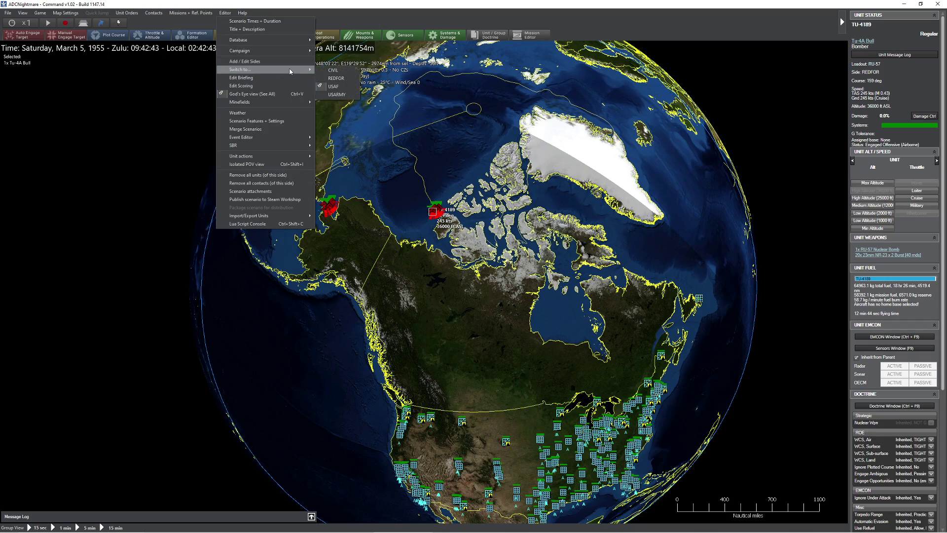
pyautogui.click(338, 80)
pyautogui.scroll(5, 386, 272)
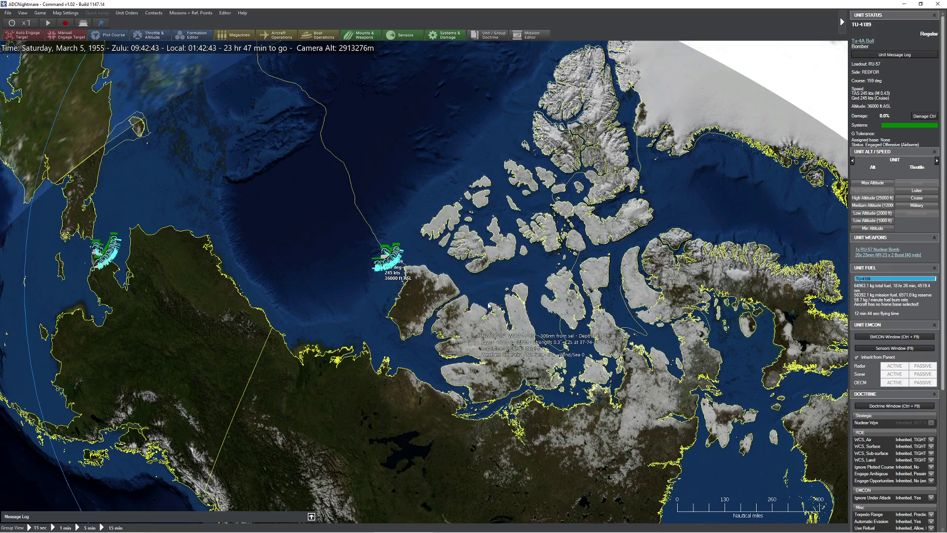
pyautogui.press('Down')
pyautogui.press('Down')
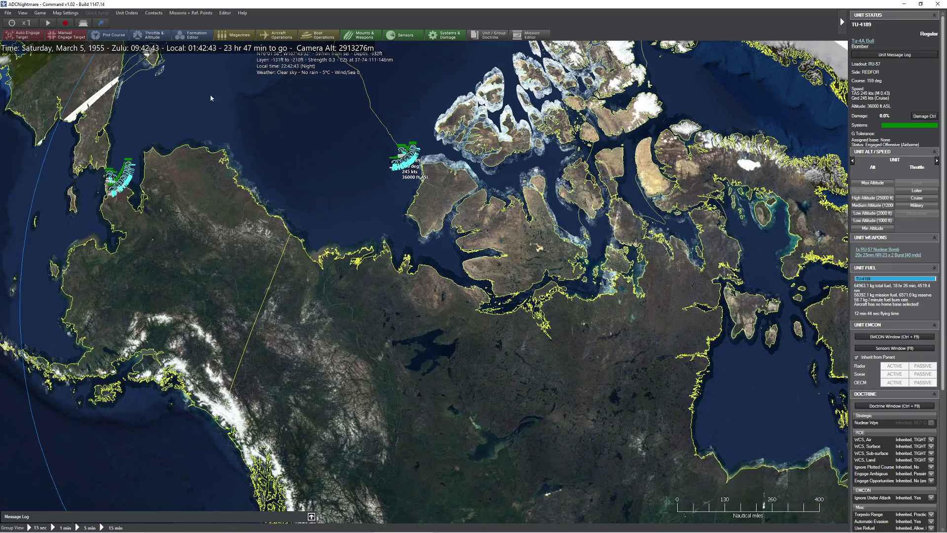
# Open the Lua script console, enlarge its window, and remove a blank line before the attack loop's closing end
pyautogui.click(225, 13)
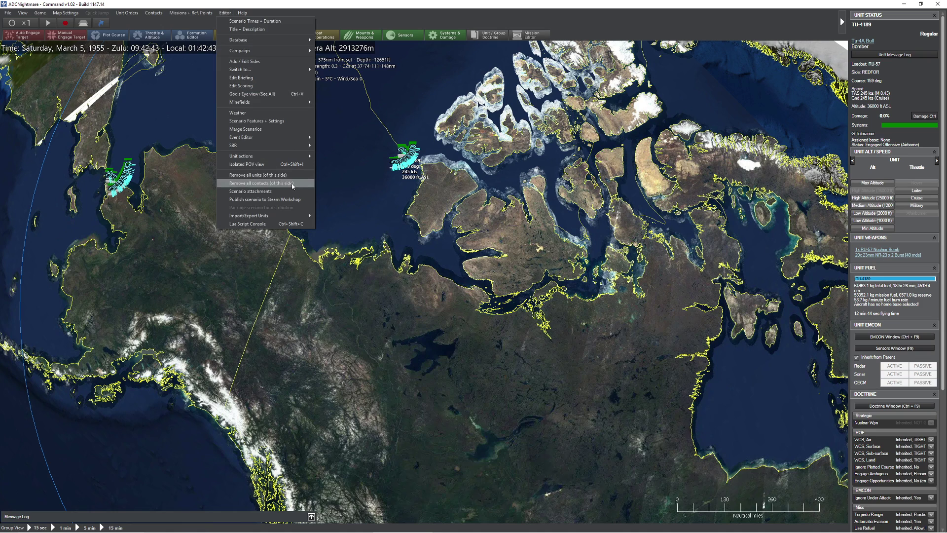
pyautogui.click(278, 225)
pyautogui.moveTo(668, 277); pyautogui.dragTo(410, 83)
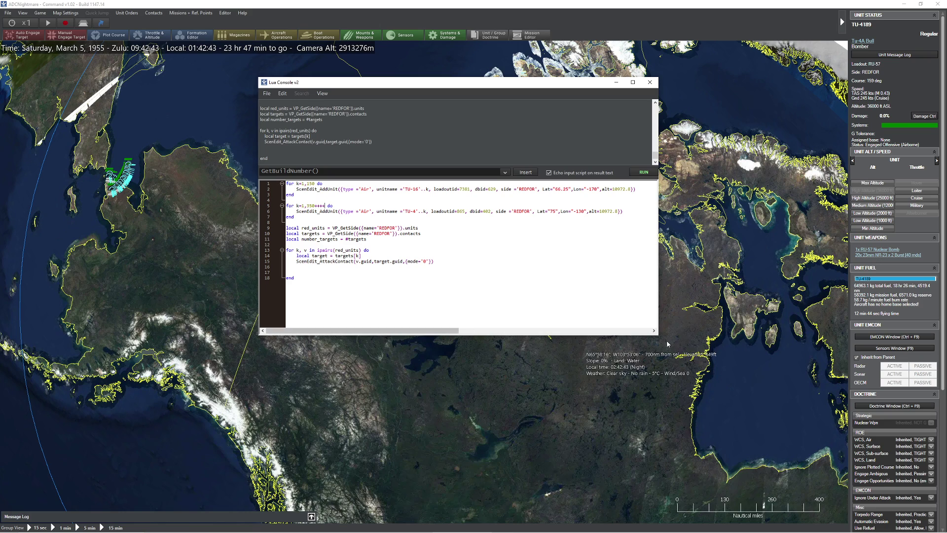
pyautogui.moveTo(657, 335); pyautogui.dragTo(736, 420)
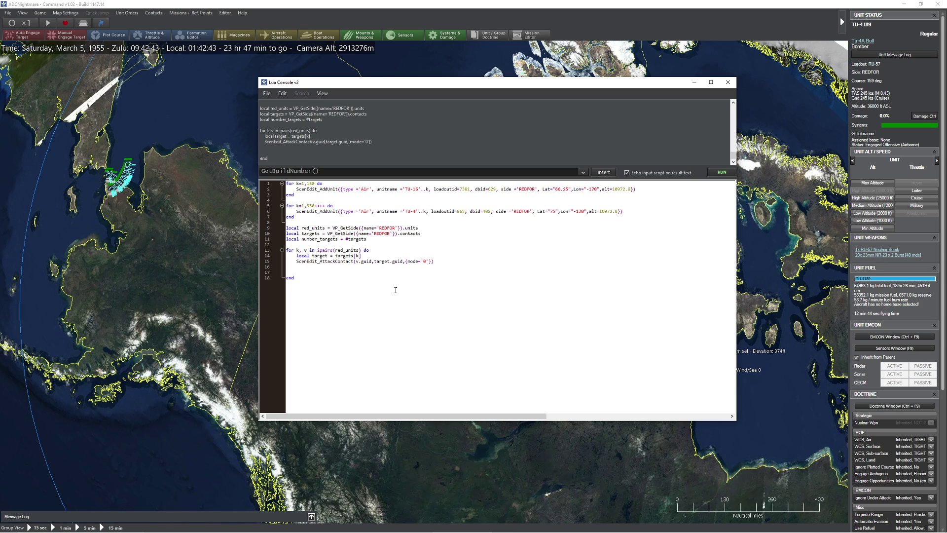
pyautogui.click(314, 270)
pyautogui.press('Delete')
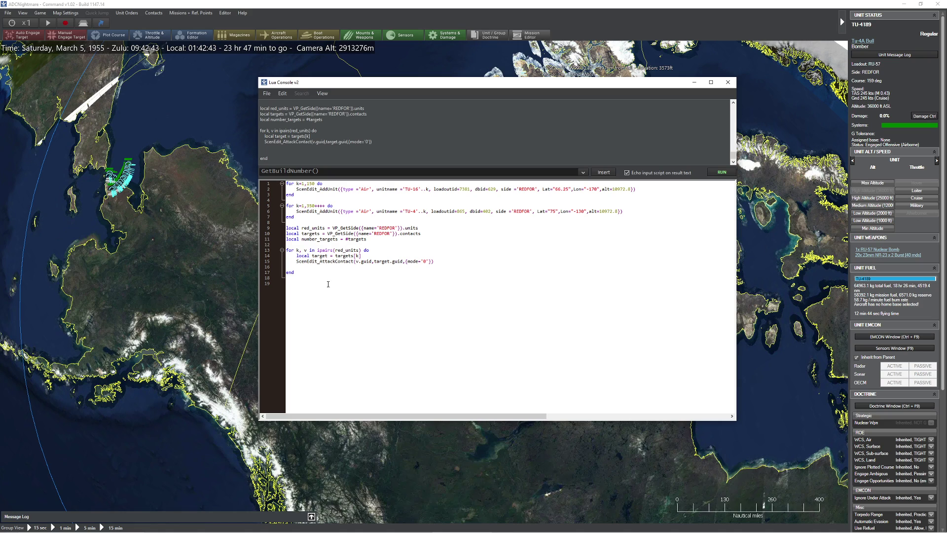
# Add an empty loop below the existing script, from "for k, v in ipairs(red_units) do" to its closing end
pyautogui.write('for k, v in ipairs(red_units) do')
pyautogui.press('Return')
pyautogui.press('Return')
pyautogui.press('Return')
pyautogui.press('Return')
pyautogui.press('Return')
pyautogui.press('Return')
pyautogui.write('end')
pyautogui.press('Return')
pyautogui.press('Return')
# Seed the generator with math.randomseed(os.time()) above the new loop, and declare local rn = math.random(number_targets) inside it
pyautogui.write('math.randomseed(')
pyautogui.write('os.time())')
pyautogui.write('local rn')
pyautogui.write(' = math.random')
pyautogui.write('(')
pyautogui.write('nu')
pyautogui.write('mber_targets)')
pyautogui.press('Return')
# Declare local range = 10000 and local target = targets[rn] inside the new loop
pyautogui.write('local range =')
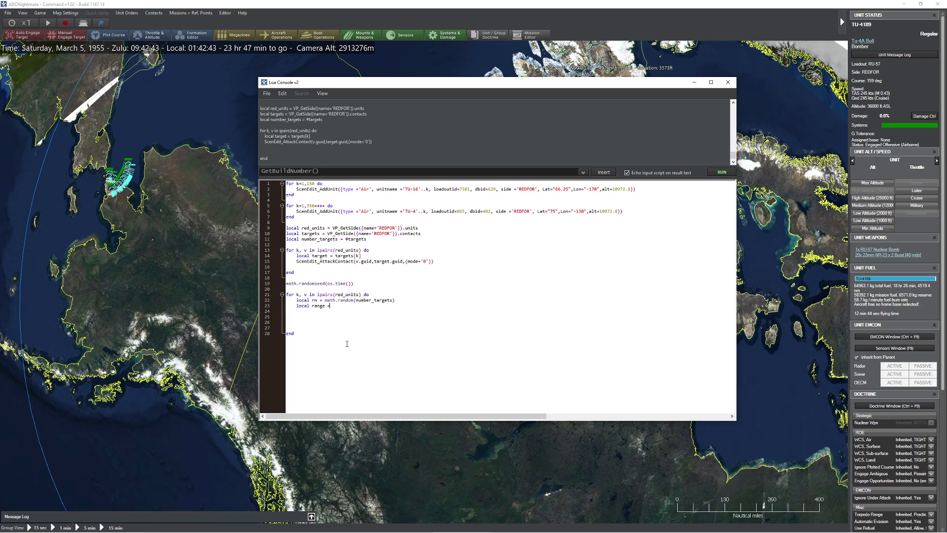
pyautogui.write(' 600')
pyautogui.press('BackSpace')
pyautogui.press('BackSpace')
pyautogui.press('BackSpace')
pyautogui.write('1000')
pyautogui.press('Return')
pyautogui.write('local targe')
pyautogui.write('t = targets[rn')
pyautogui.moveTo(296, 312); pyautogui.dragTo(365, 312)
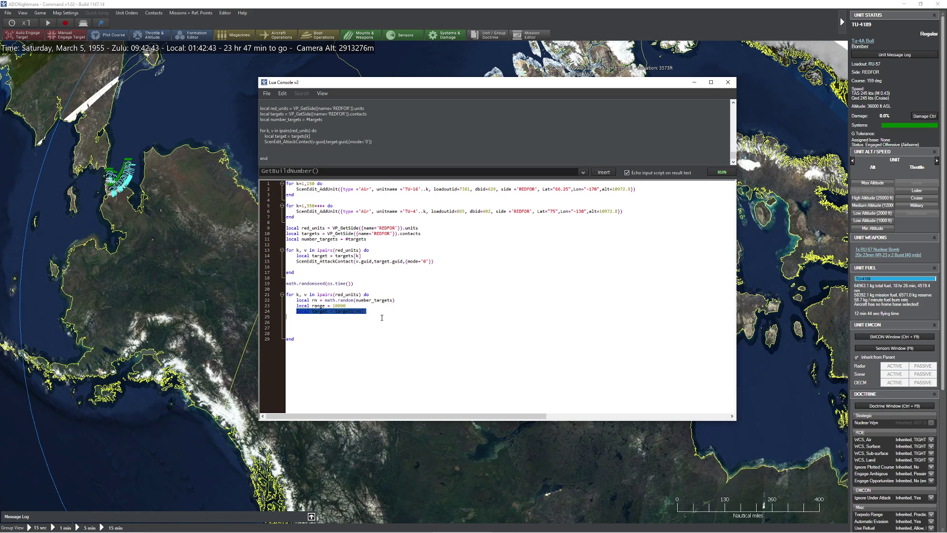
pyautogui.click(318, 314)
pyautogui.press('Return')
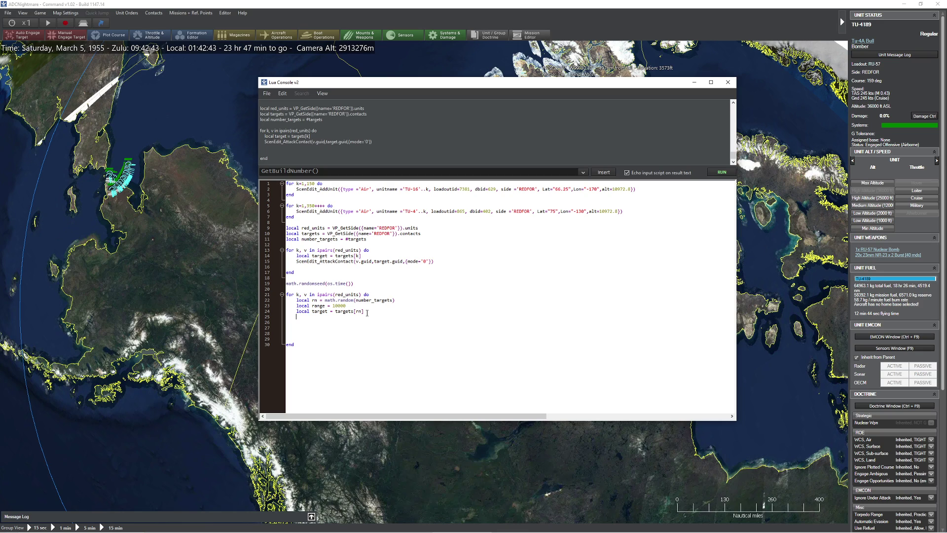
# Declare local max_range = 0 and add the condition if ScenEdit_GetUnit({side="REDFOR",guid=v.guid}).dbid == 629 then
pyautogui.write('local max_range = 0')
pyautogui.press('Return')
pyautogui.write('if')
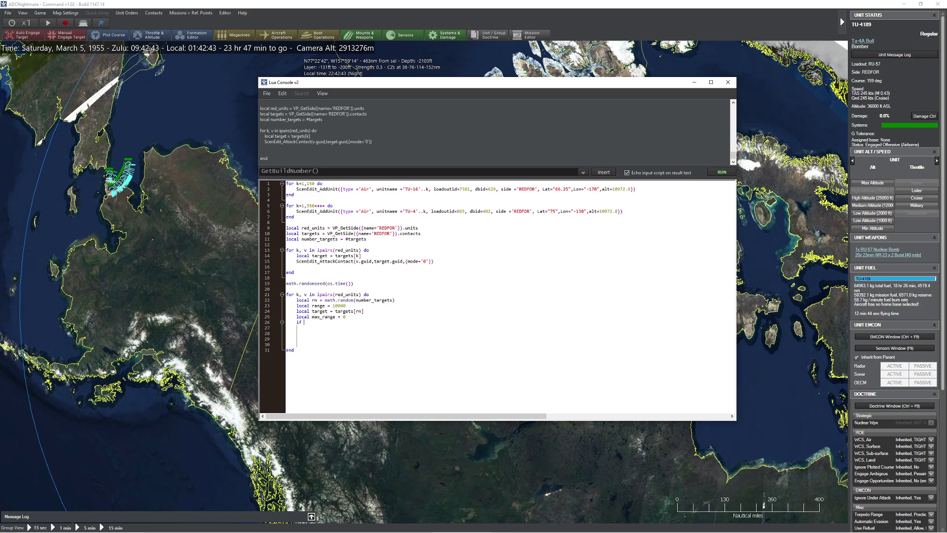
pyautogui.write('ScenEdit_GetUnit({side="REDFOR",guid=v.guid}).dbid == 629 then')
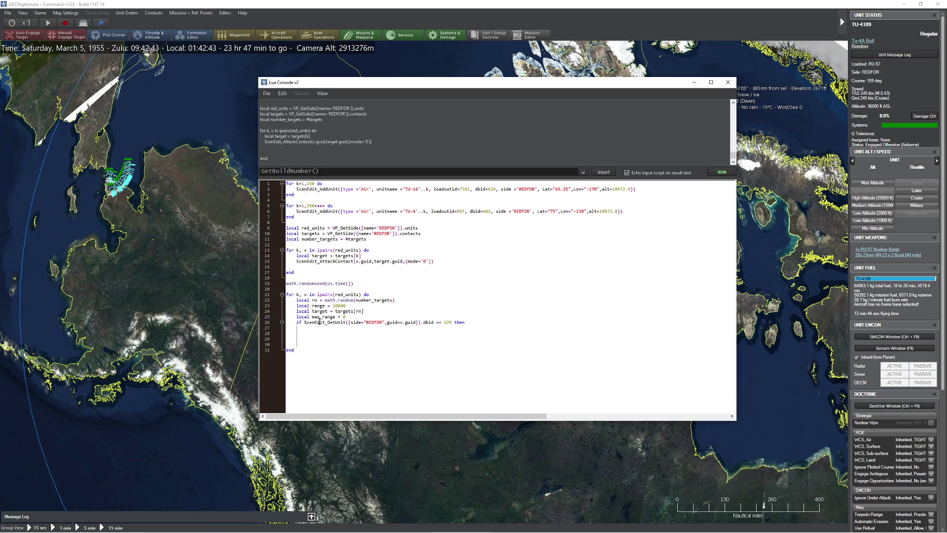
pyautogui.moveTo(304, 322); pyautogui.dragTo(455, 322)
pyautogui.click(409, 323)
pyautogui.click(473, 321)
# Set max_range to 2200 when the condition is met and to 4000 otherwise, and close the if block
pyautogui.press('Return')
pyautogui.write('max_range = 2200')
pyautogui.press('Return')
pyautogui.write('else')
pyautogui.press('Return')
pyautogui.write('max_range = 4000')
pyautogui.press('Return')
pyautogui.write('end')
pyautogui.press('Return')
# Start a while loop running while range > max_range that redraws rn = math.random(number_targets)
pyautogui.press('Return')
pyautogui.press('Return')
pyautogui.write('while range >')
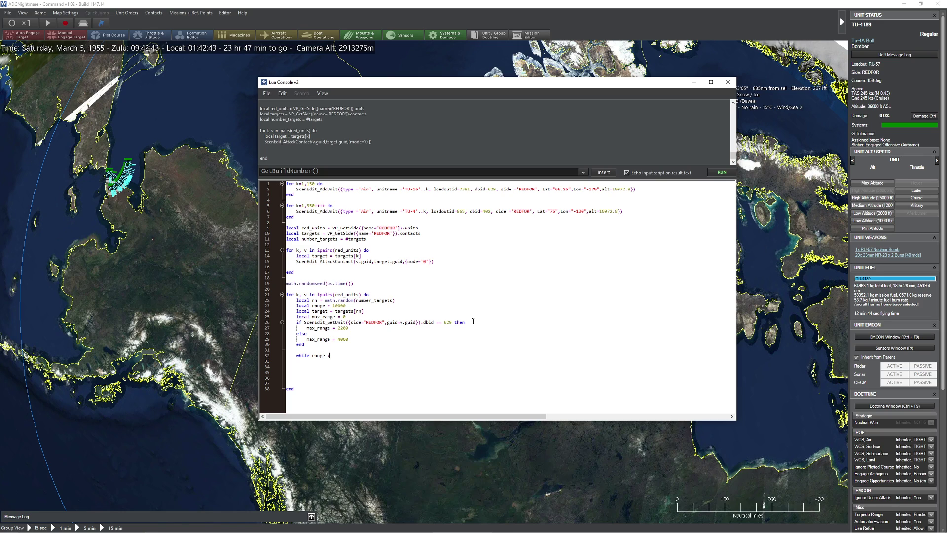
pyautogui.write(' max_range do')
pyautogui.press('Return')
pyautogui.write('rn = r')
pyautogui.press('BackSpace')
pyautogui.write('math.random(number_targets)')
pyautogui.press('Return')
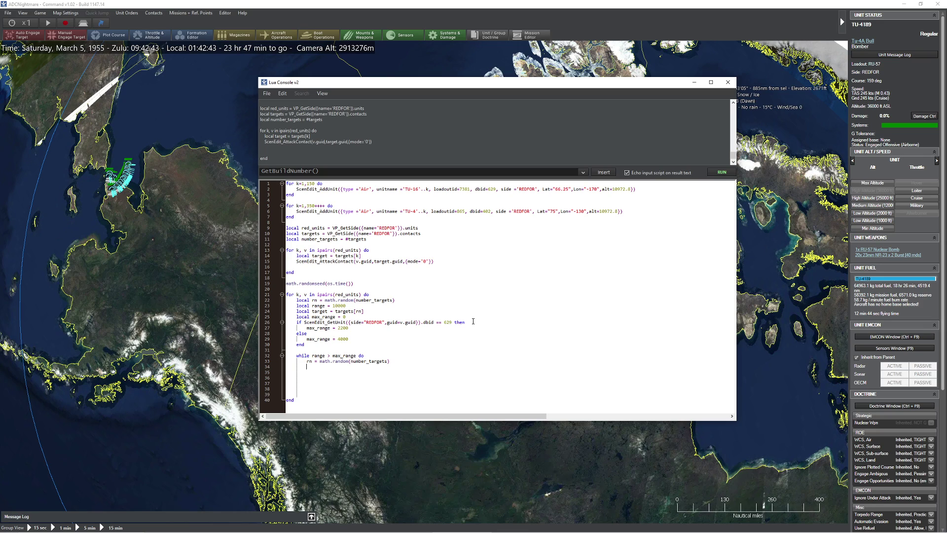
# In the while loop, assign target = targets[rn] and range = Tool_Range(v.guid,target.guid), and close it with end
pyautogui.write('target = targets[rn]')
pyautogui.press('Return')
pyautogui.write('range = Tool_Range(v.guid,target.guid')
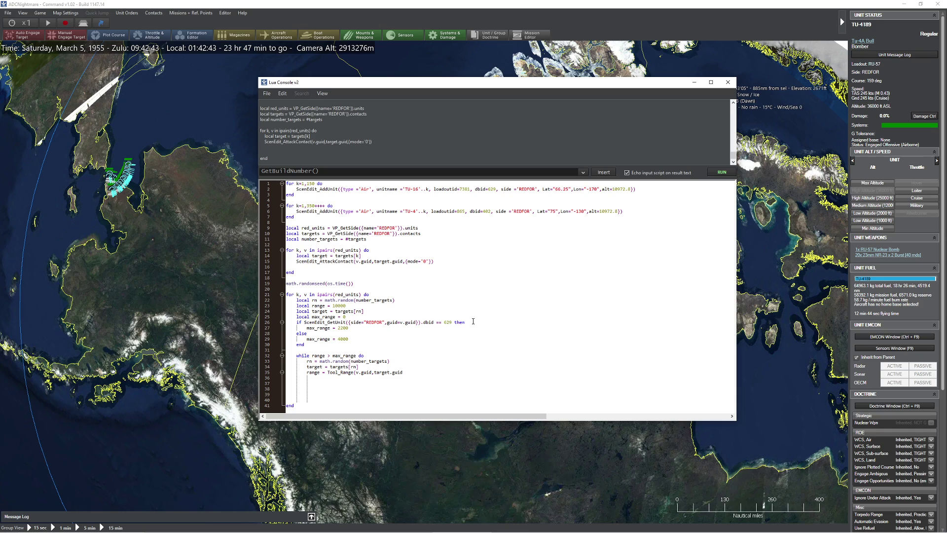
pyautogui.write(')')
pyautogui.press('Return')
pyautogui.write('end')
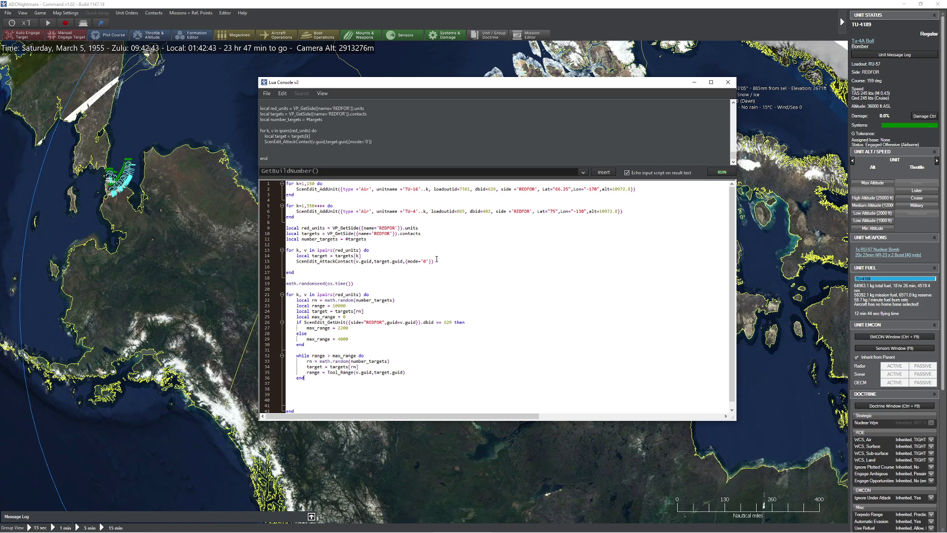
# Copy the ScenEdit_AttackContact line from the earlier loop to just after the while block, and delete the surplus blank lines
pyautogui.moveTo(437, 261); pyautogui.dragTo(286, 261)
pyautogui.hotkey('ctrl', 'c')
pyautogui.click(346, 383)
pyautogui.hotkey('ctrl', 'v')
pyautogui.press('Delete')
pyautogui.press('Delete')
pyautogui.press('Delete')
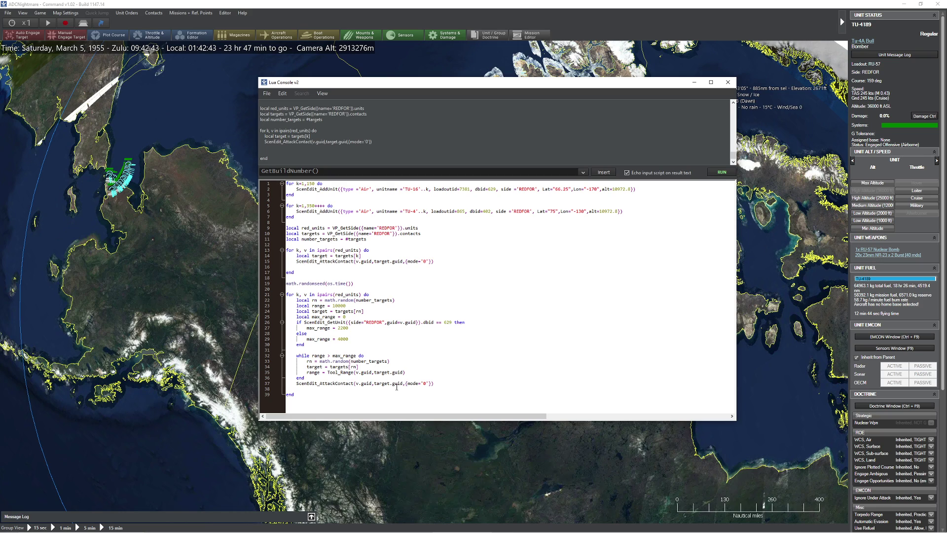
pyautogui.moveTo(319, 392); pyautogui.dragTo(273, 295)
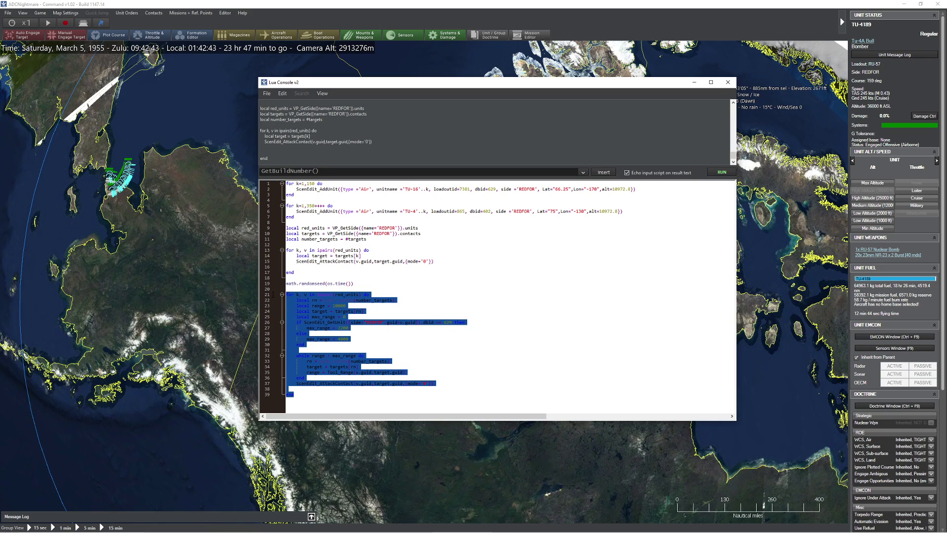
pyautogui.click(348, 312)
pyautogui.moveTo(310, 396); pyautogui.dragTo(474, 295)
pyautogui.click(475, 295)
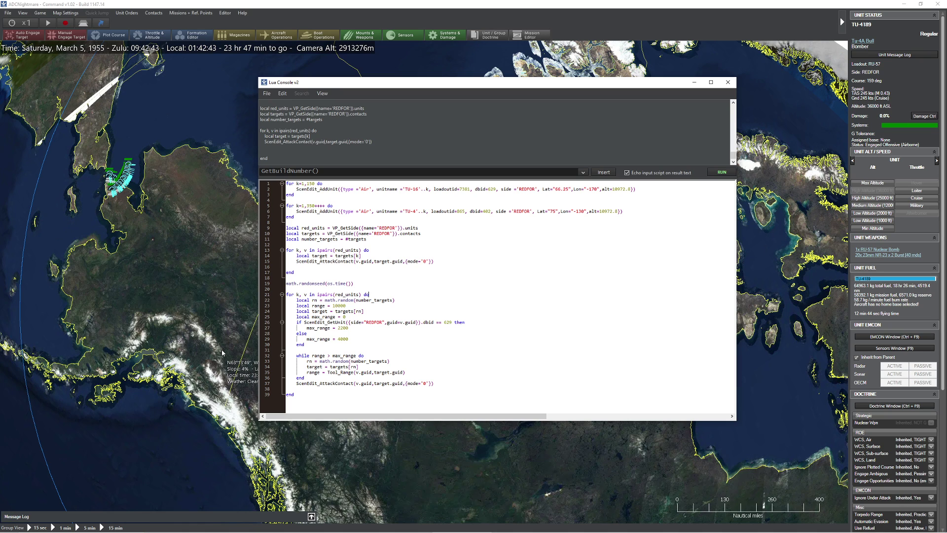
pyautogui.moveTo(225, 227); pyautogui.dragTo(138, 234)
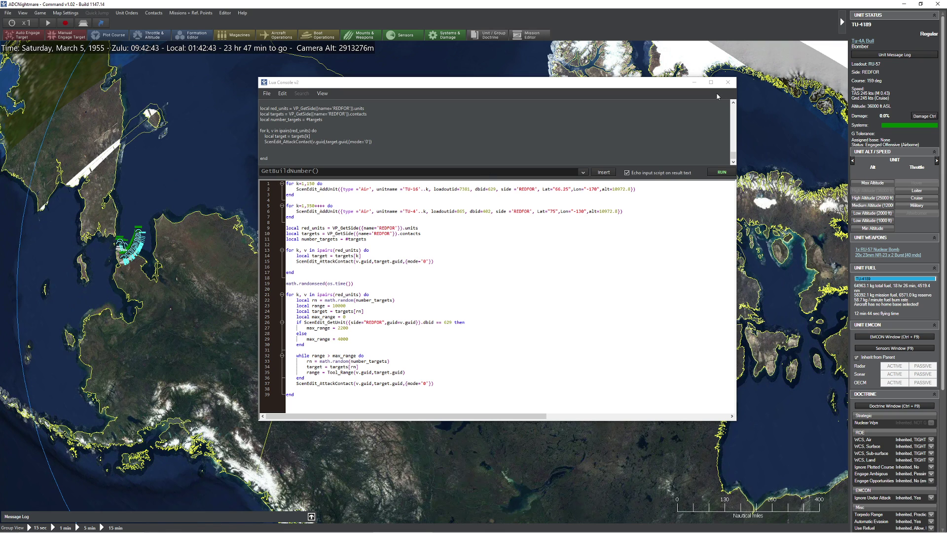
# Close the Lua console, open the REDFOR side's doctrine and ROE settings, and set the use of nuclear weapons to GRANTED
pyautogui.click(724, 85)
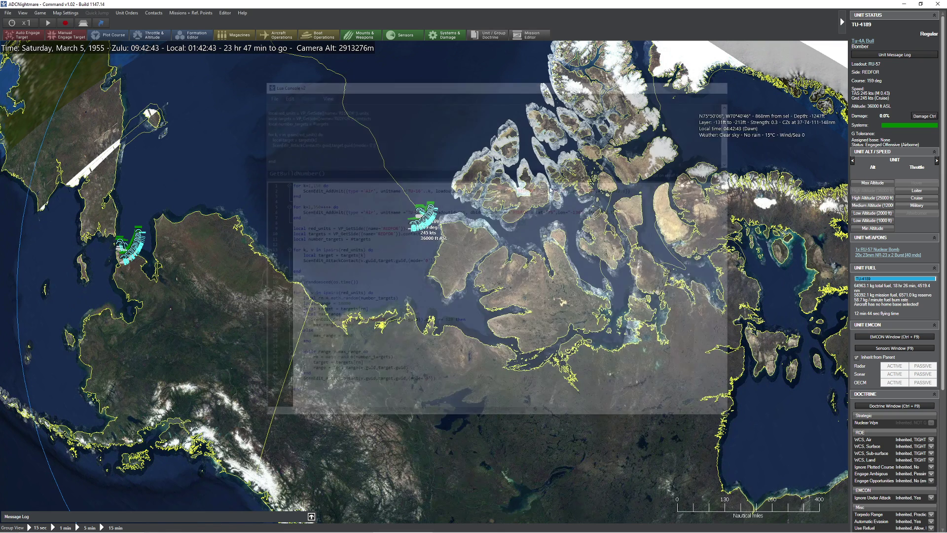
pyautogui.hotkey('shift', 'F9')
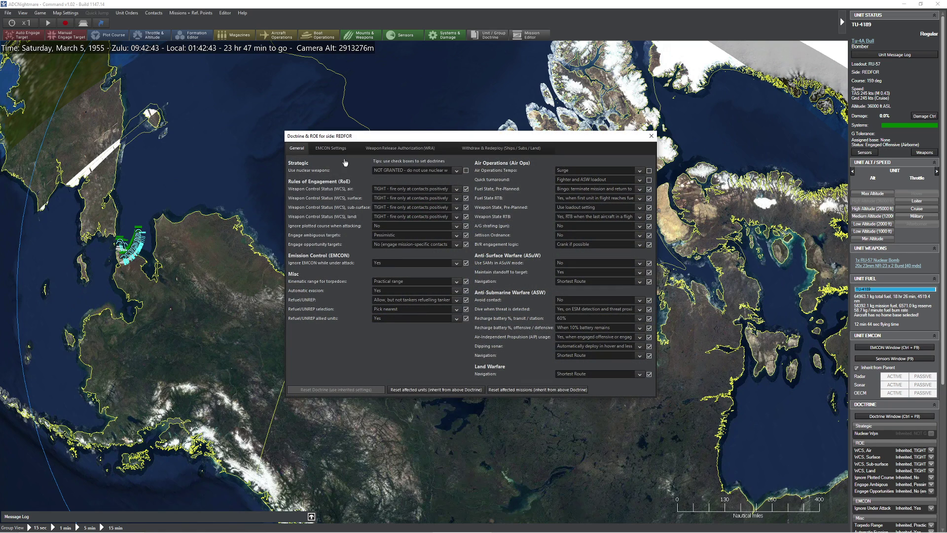
pyautogui.click(386, 171)
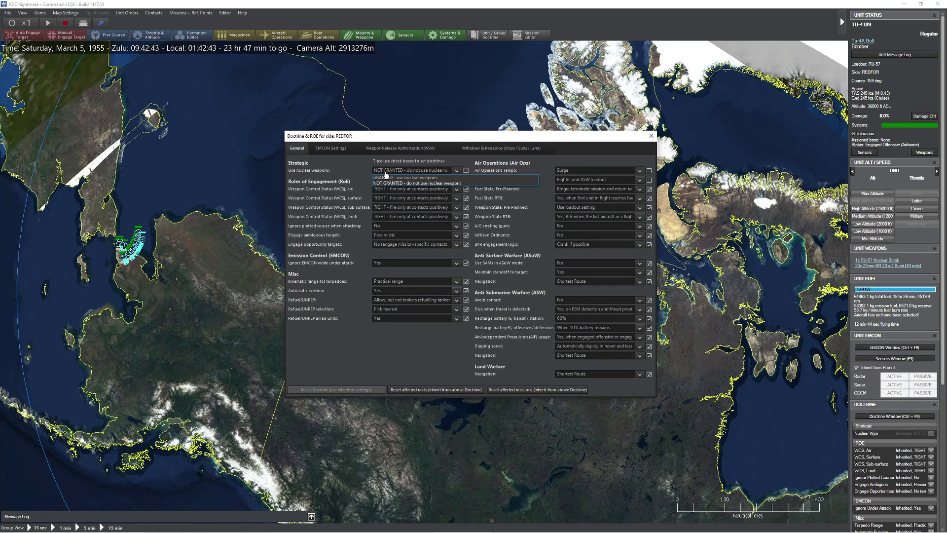
pyautogui.click(390, 176)
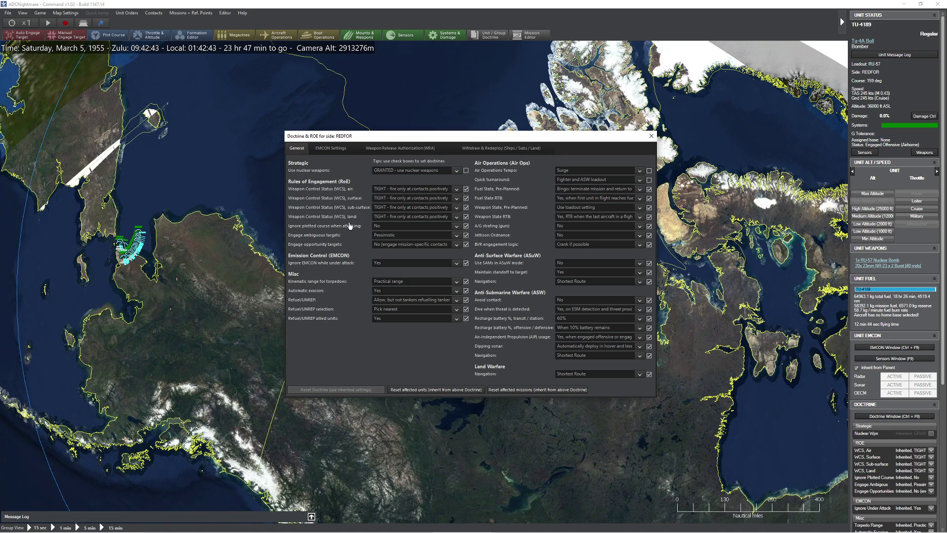
# Set REDFOR's Fuel State RTB doctrine so units do not RTB when fuel state is reached, and close the doctrine settings
pyautogui.click(580, 192)
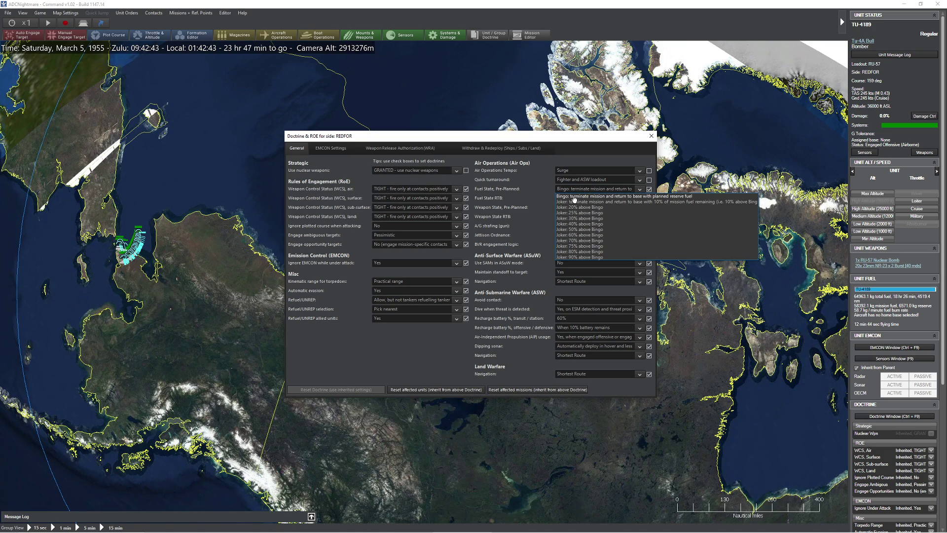
pyautogui.click(577, 195)
pyautogui.click(578, 197)
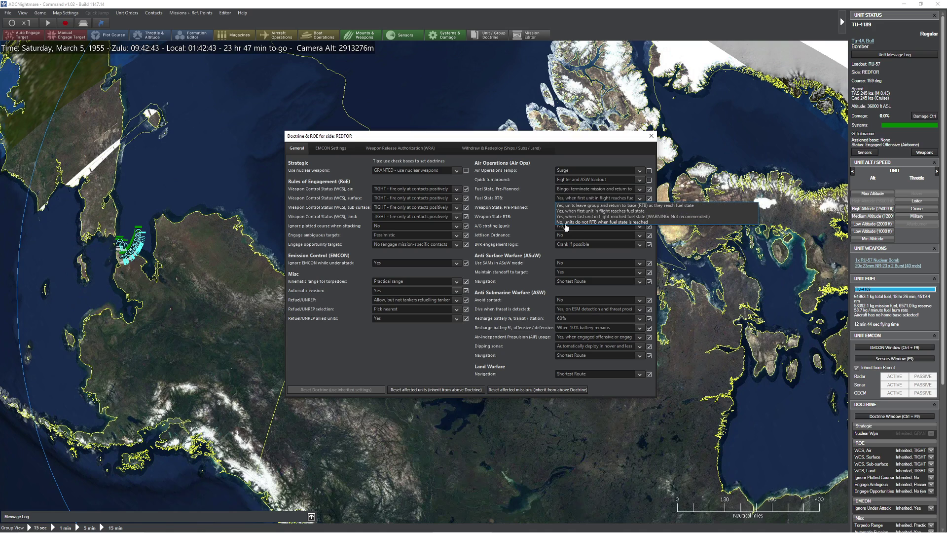
pyautogui.click(567, 227)
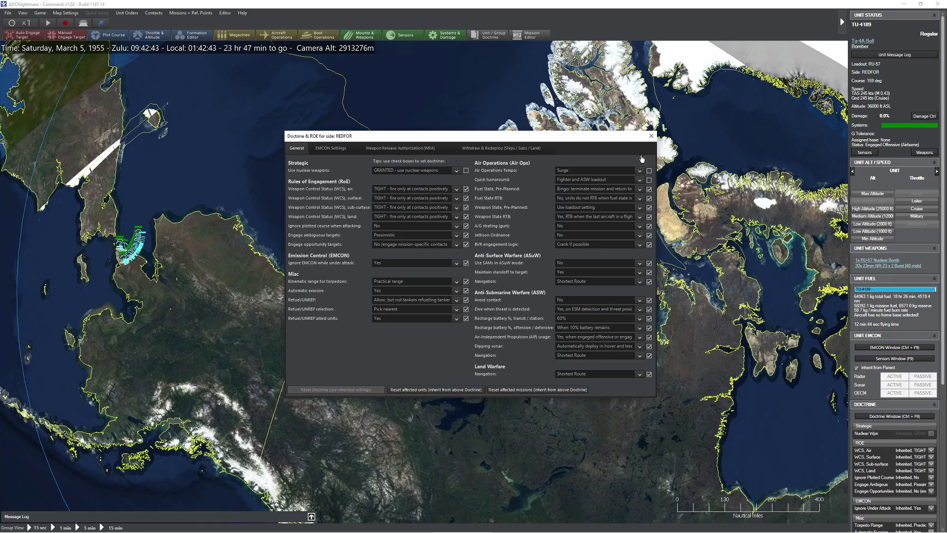
pyautogui.click(650, 138)
# Reopen REDFOR's doctrine and ROE settings and set weapon control status to FREE for air, surface, sub-surface and land
pyautogui.scroll(-5, 585, 283)
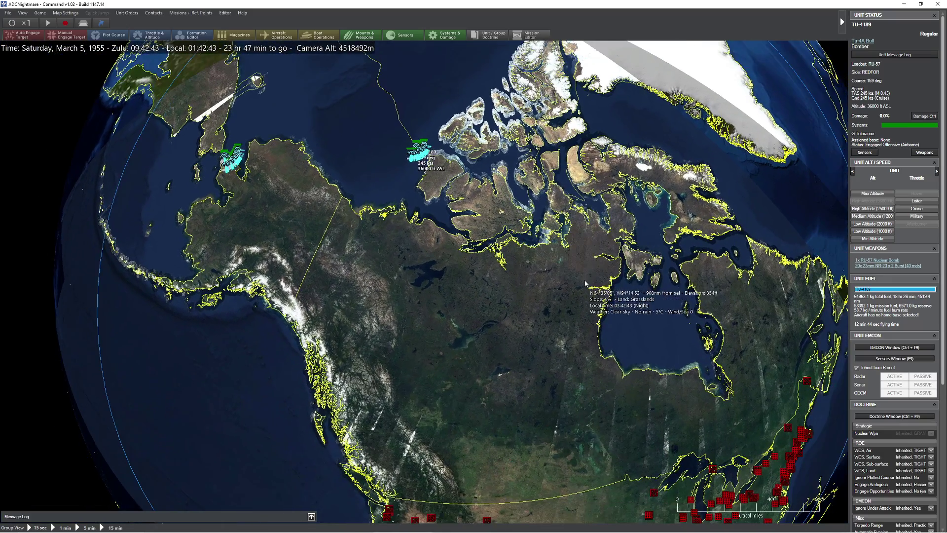
pyautogui.moveTo(585, 283); pyautogui.dragTo(568, 217)
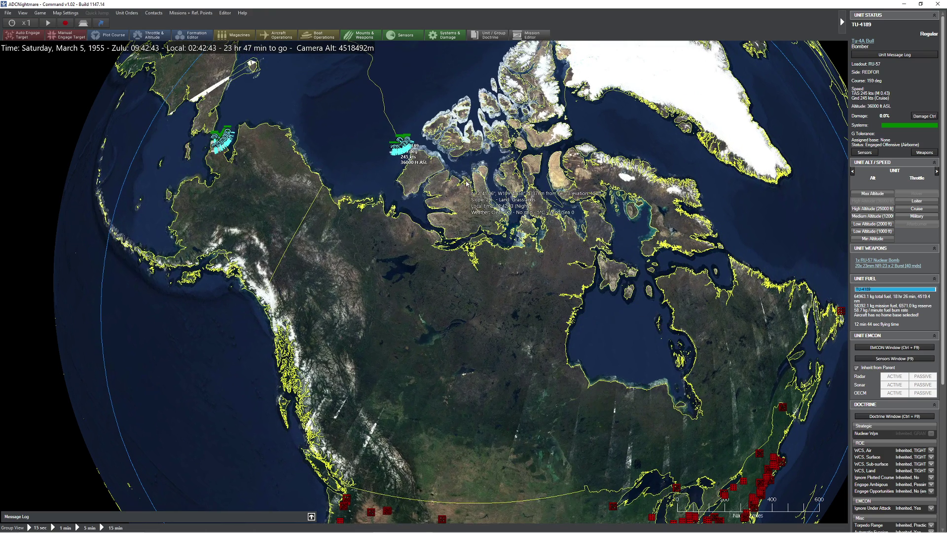
pyautogui.click(402, 153)
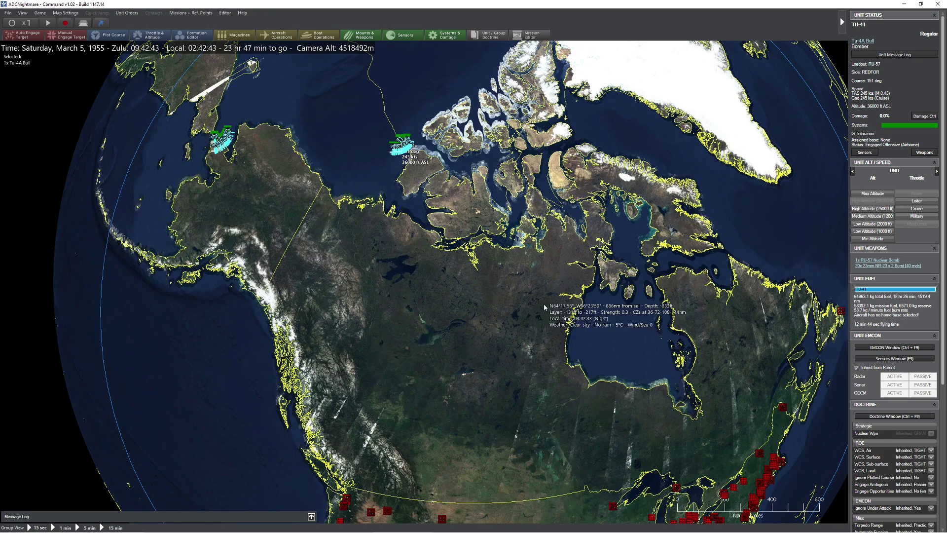
pyautogui.moveTo(543, 303); pyautogui.dragTo(558, 234)
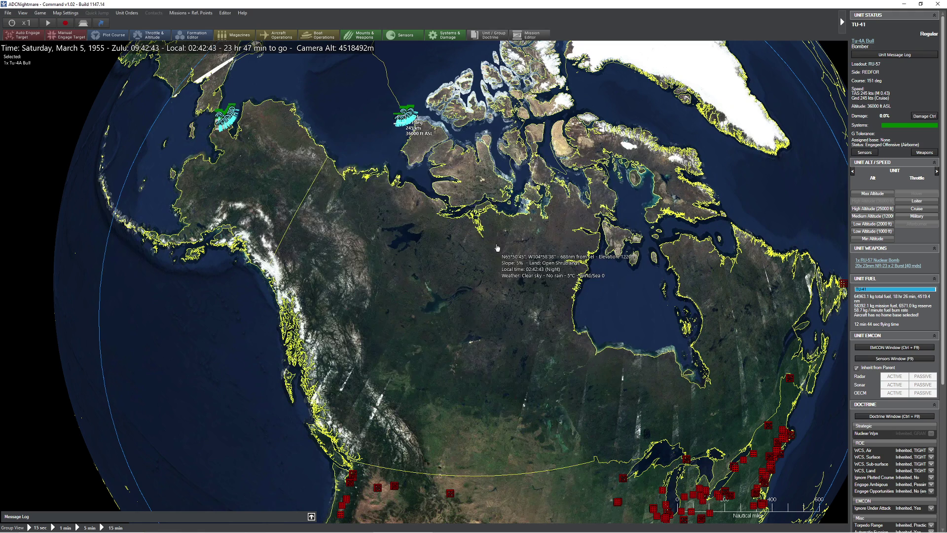
pyautogui.hotkey('ctrl', 'F9')
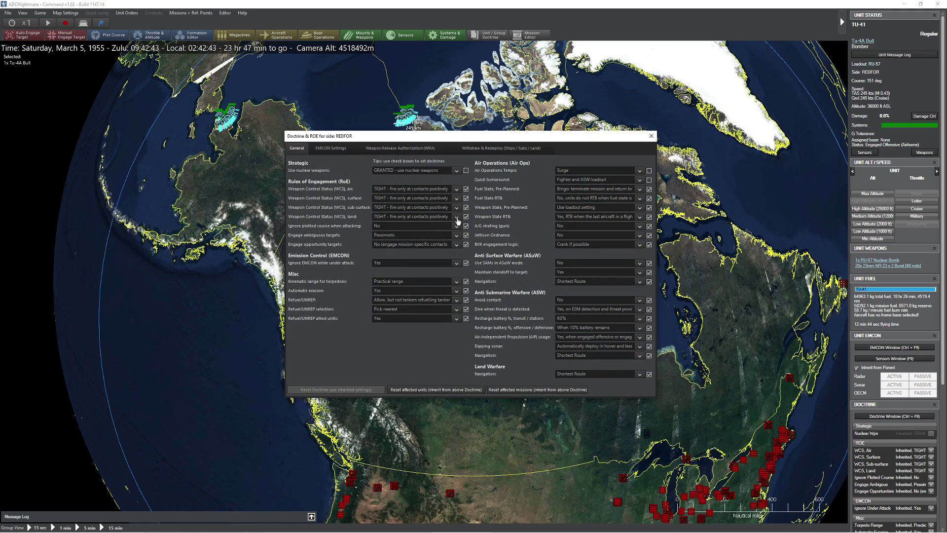
pyautogui.click(406, 191)
pyautogui.click(398, 195)
pyautogui.click(398, 198)
pyautogui.click(394, 206)
pyautogui.click(394, 207)
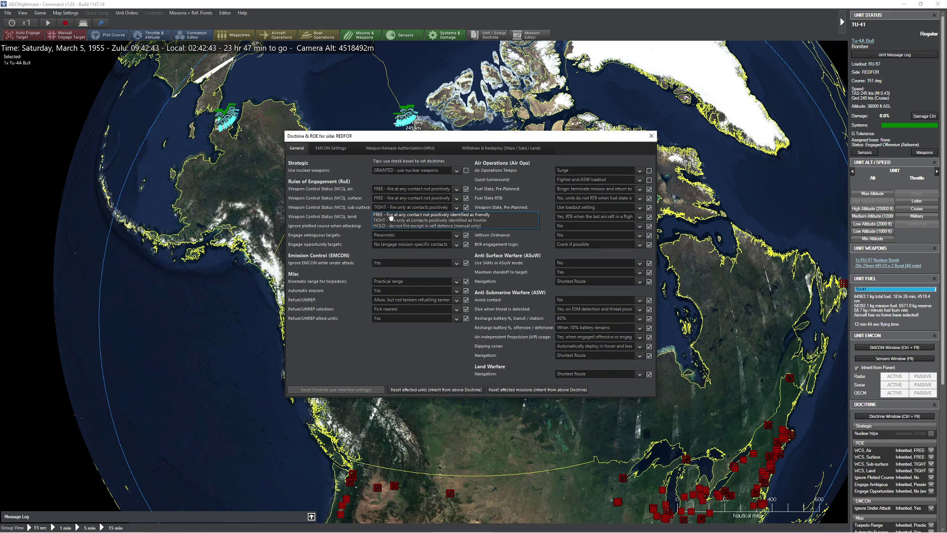
pyautogui.click(395, 215)
pyautogui.click(395, 216)
pyautogui.click(395, 224)
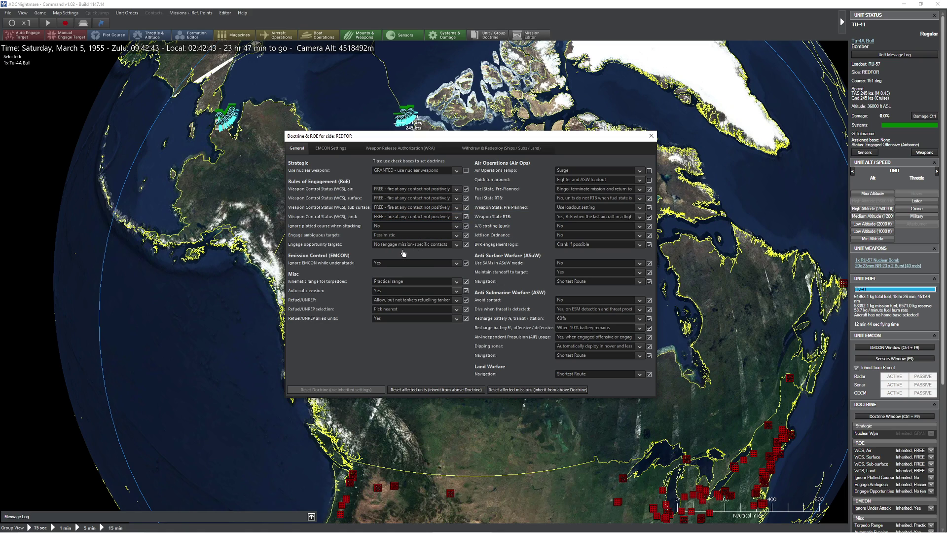
# Set REDFOR's automatic evasion to No and close the doctrine settings
pyautogui.click(384, 293)
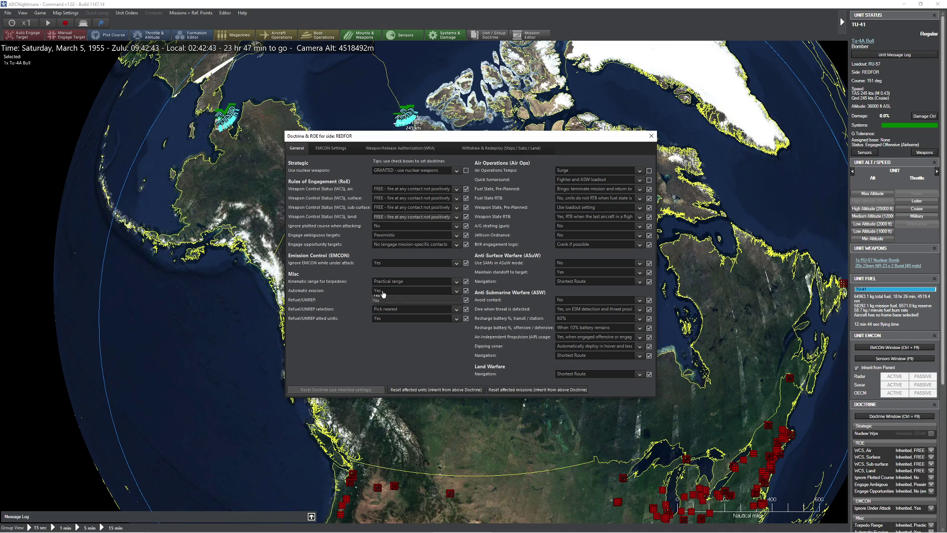
pyautogui.click(383, 300)
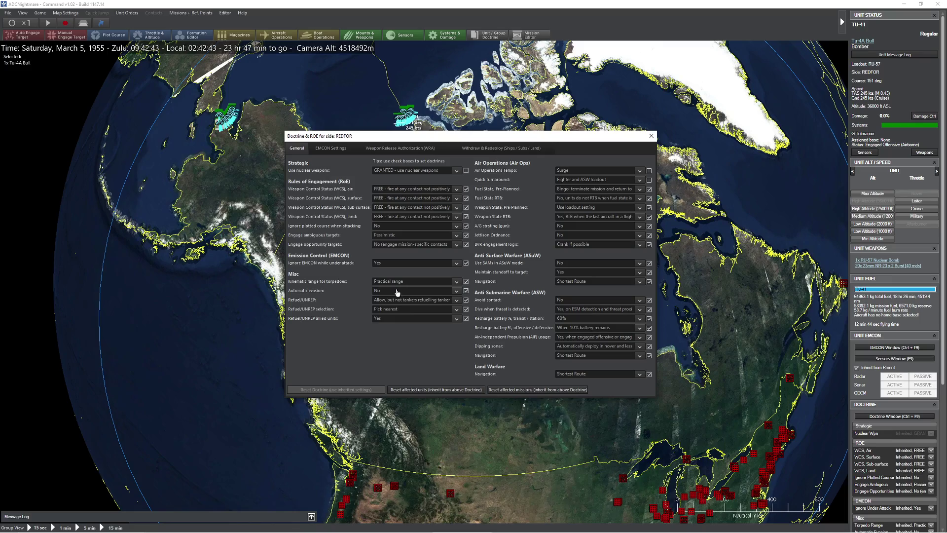
pyautogui.click(651, 136)
# Set the scenario's current time to 09:30:00 in its time and duration settings
pyautogui.press('Up')
pyautogui.press('Up')
pyautogui.press('Up')
pyautogui.press('Up')
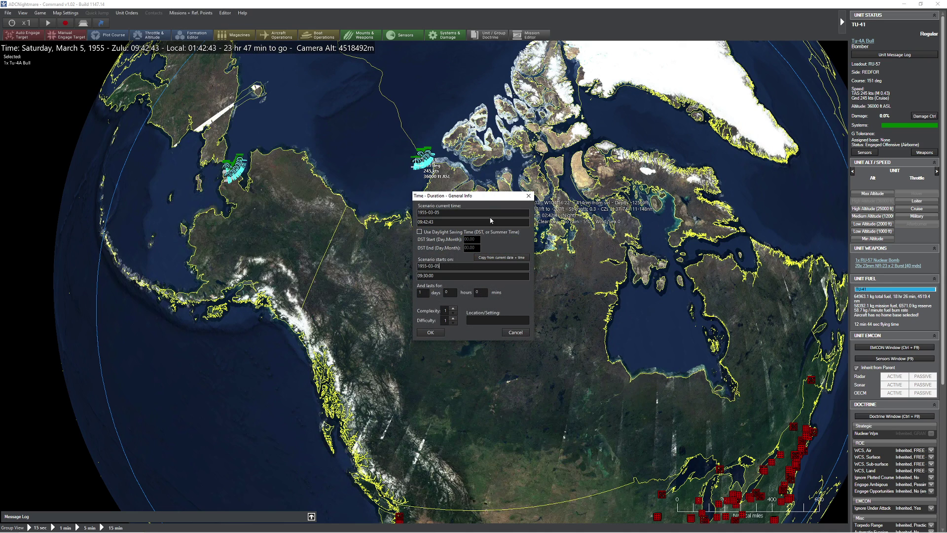
pyautogui.click(445, 221)
pyautogui.press('BackSpace')
pyautogui.press('BackSpace')
pyautogui.press('BackSpace')
pyautogui.press('BackSpace')
pyautogui.press('BackSpace')
pyautogui.write('30:00')
pyautogui.click(432, 332)
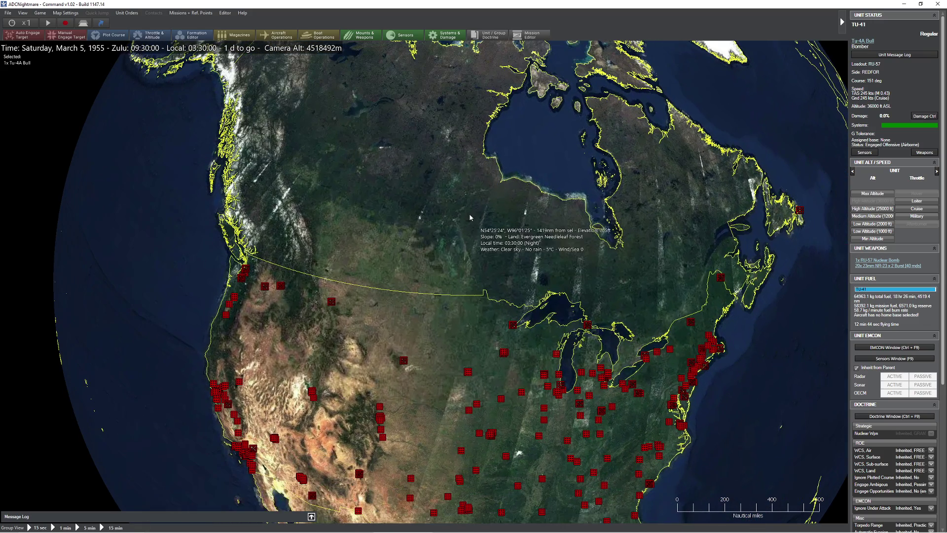
# Open the Lua script console with the random-targeting code and move its window aside to clear part of the map
pyautogui.click(225, 13)
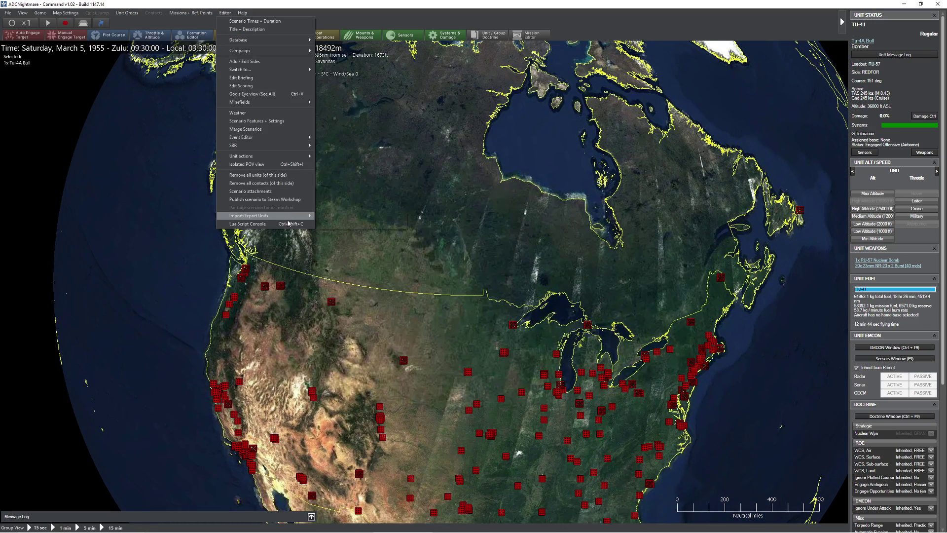
pyautogui.click(269, 219)
pyautogui.moveTo(340, 397); pyautogui.dragTo(286, 289)
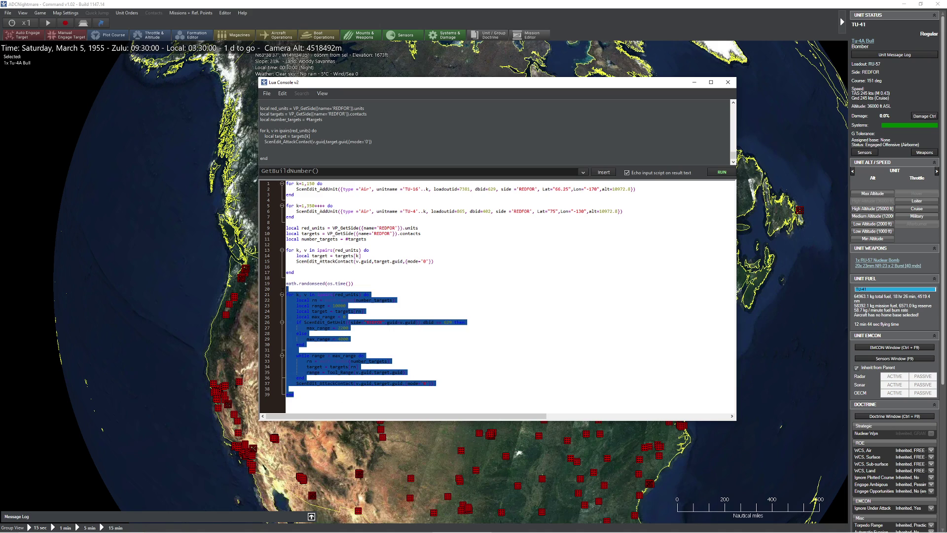
pyautogui.click(311, 316)
pyautogui.moveTo(294, 395); pyautogui.dragTo(287, 295)
pyautogui.click(354, 284)
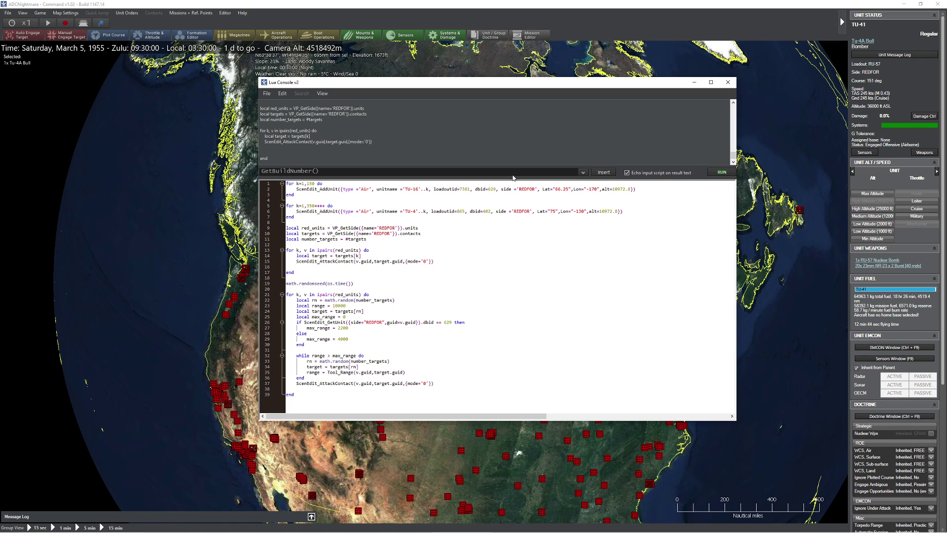
pyautogui.moveTo(539, 91); pyautogui.dragTo(686, 68)
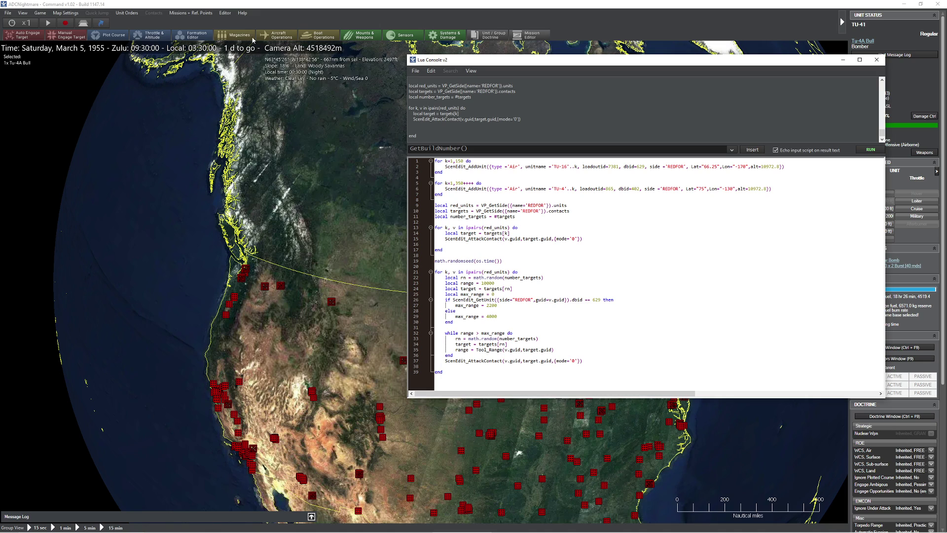
# Create a new scenario event with the description ScenarioStarted
pyautogui.click(226, 14)
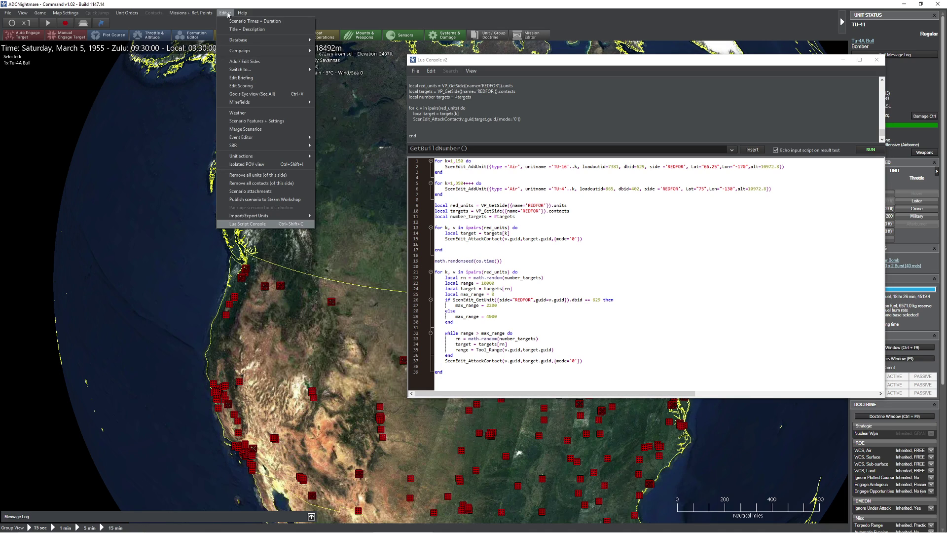
pyautogui.moveTo(296, 137)
pyautogui.click(340, 138)
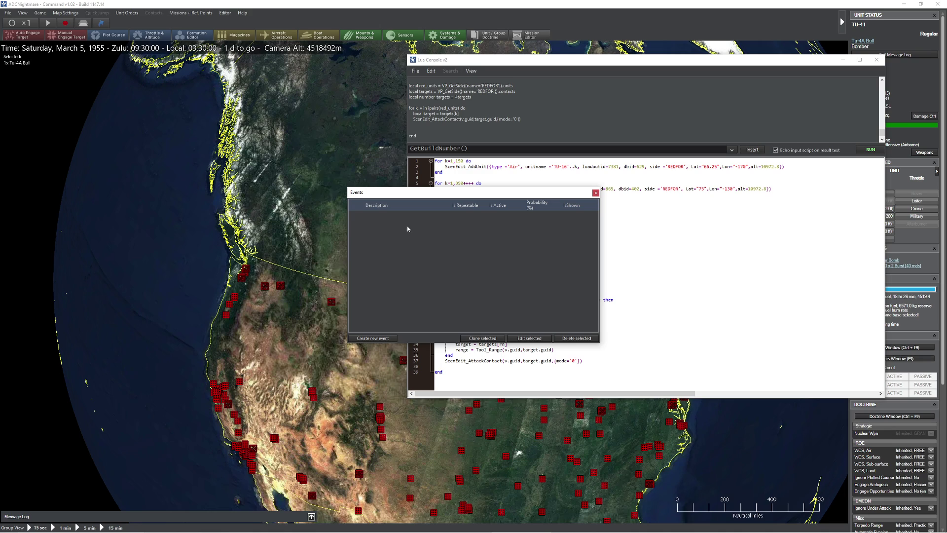
pyautogui.click(370, 338)
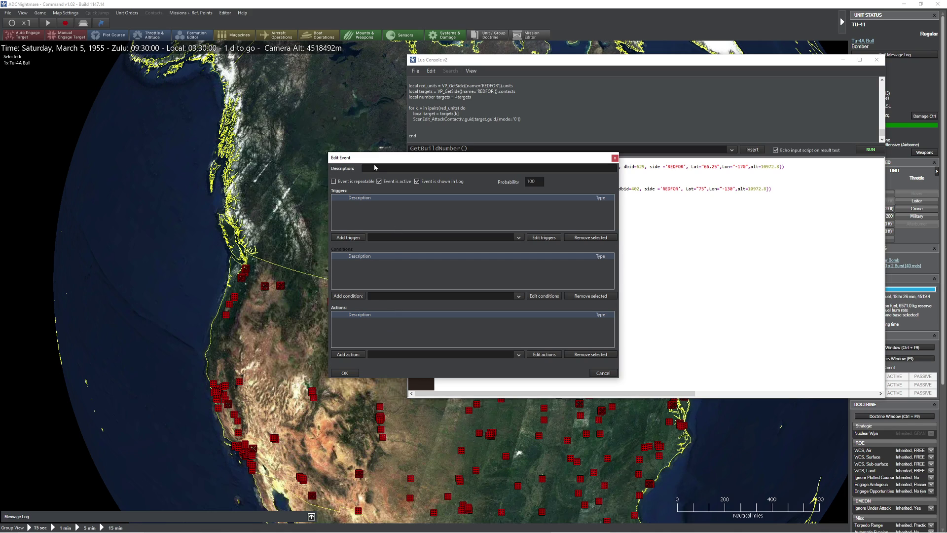
pyautogui.write('ScenarioSTartedargetd')
# Create a Scenario is Loaded trigger and add it to the ScenarioStarted event
pyautogui.click(544, 238)
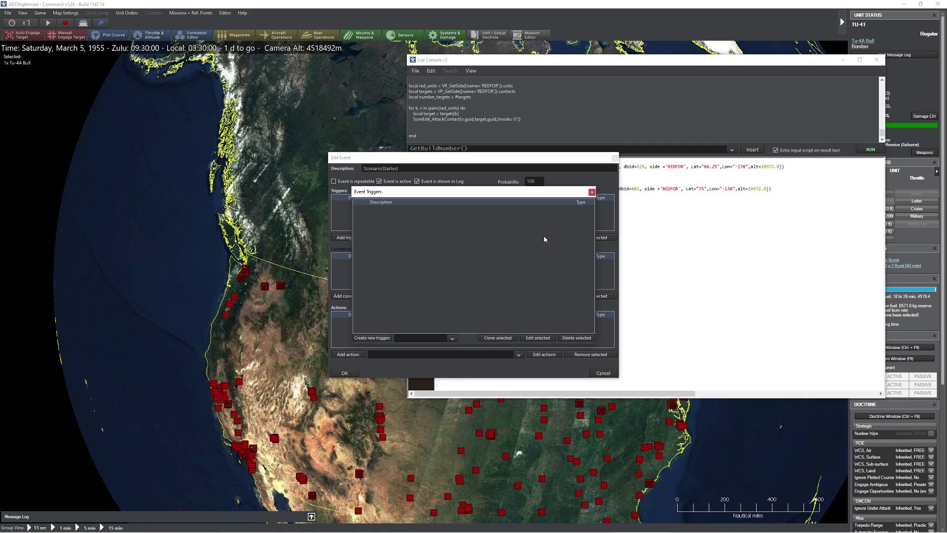
pyautogui.click(417, 338)
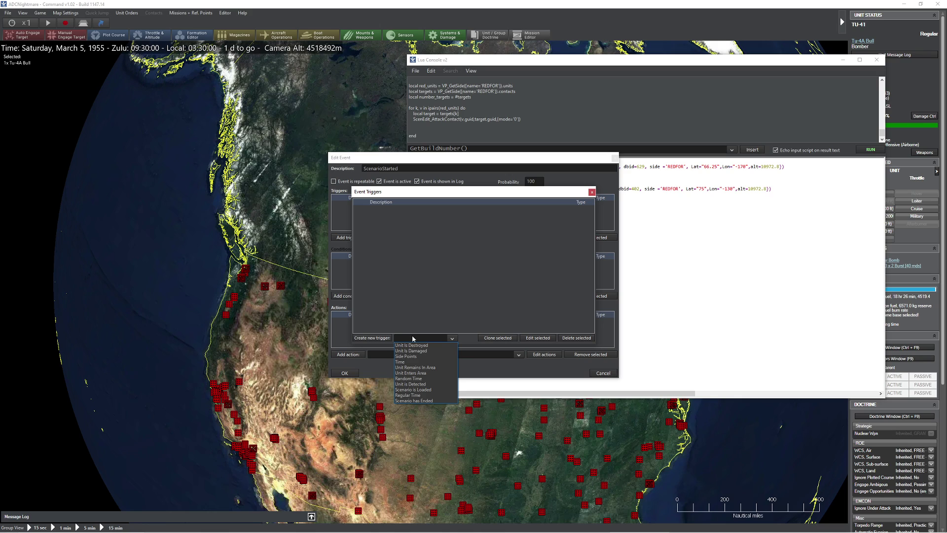
pyautogui.click(419, 389)
pyautogui.click(372, 338)
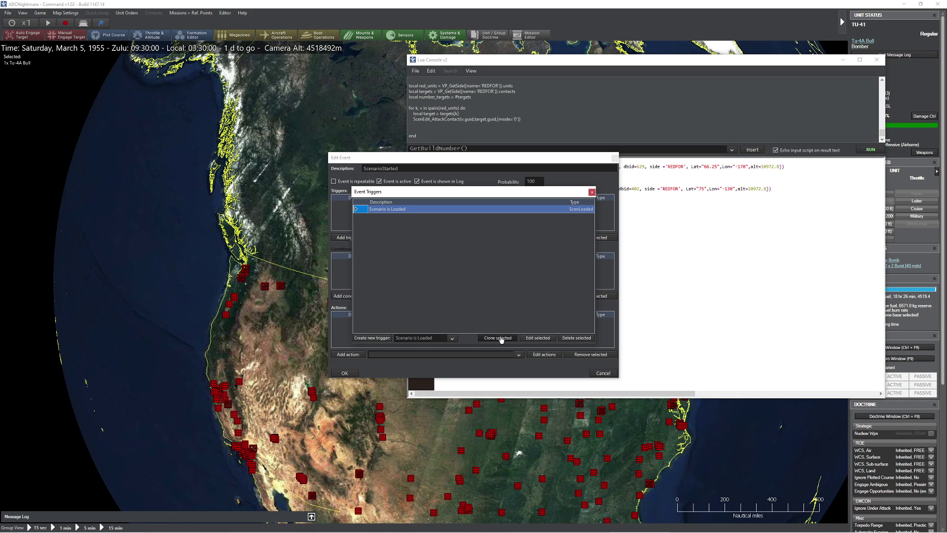
pyautogui.doubleClick(531, 210)
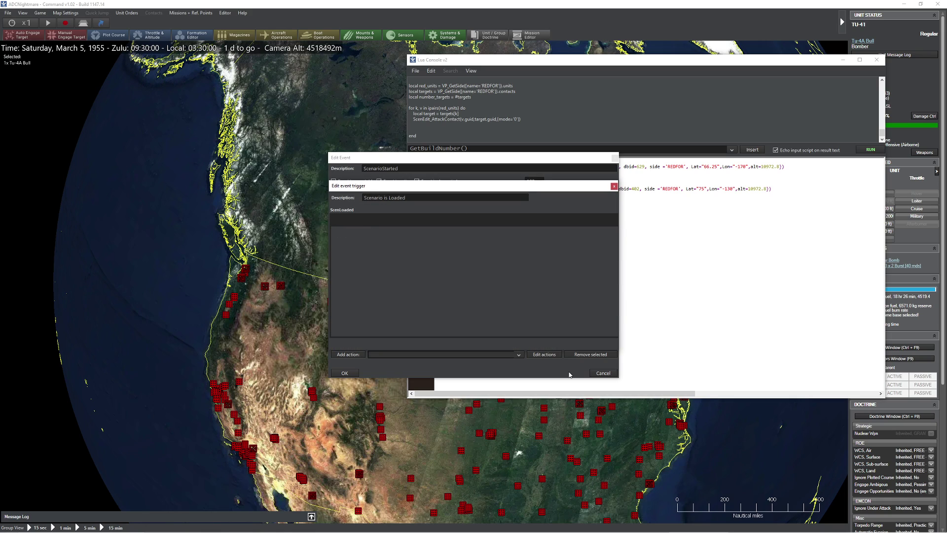
pyautogui.click(613, 186)
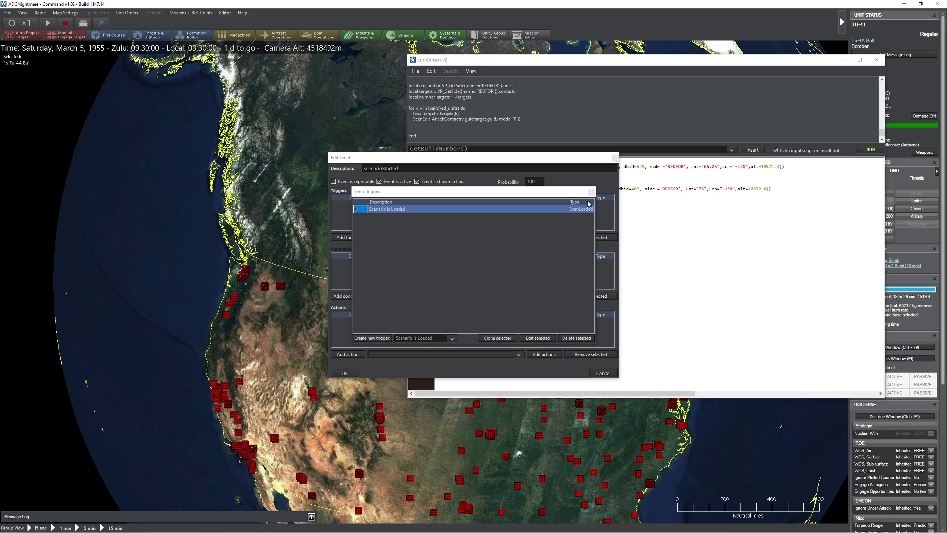
pyautogui.click(592, 191)
pyautogui.click(348, 238)
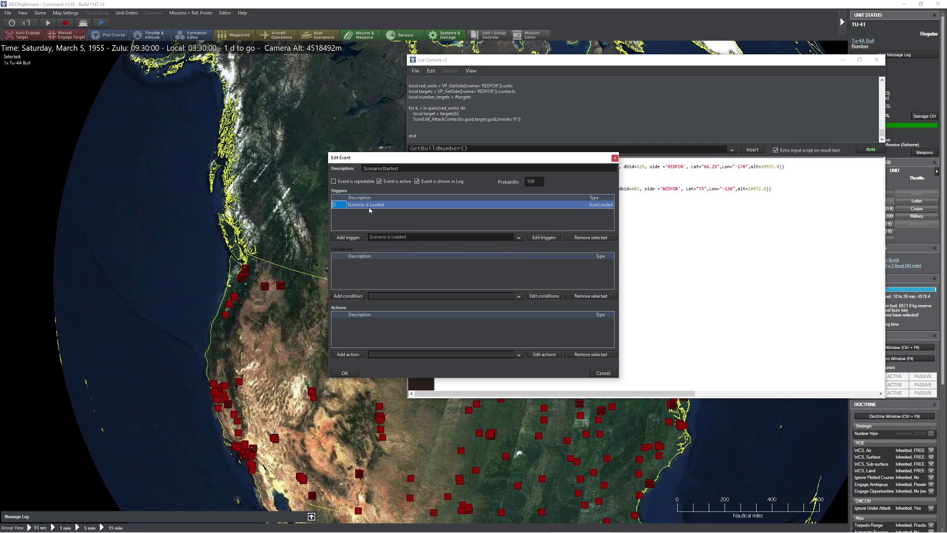
# Create a Scenario Has Started condition described as "Yes!" and add it to the ScenarioStarted event
pyautogui.click(545, 296)
pyautogui.click(416, 338)
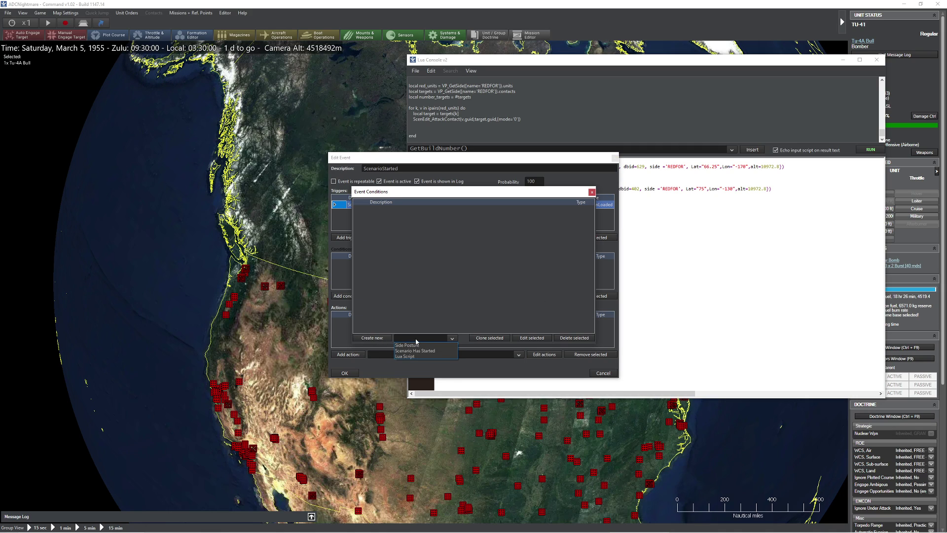
pyautogui.click(415, 350)
pyautogui.click(386, 340)
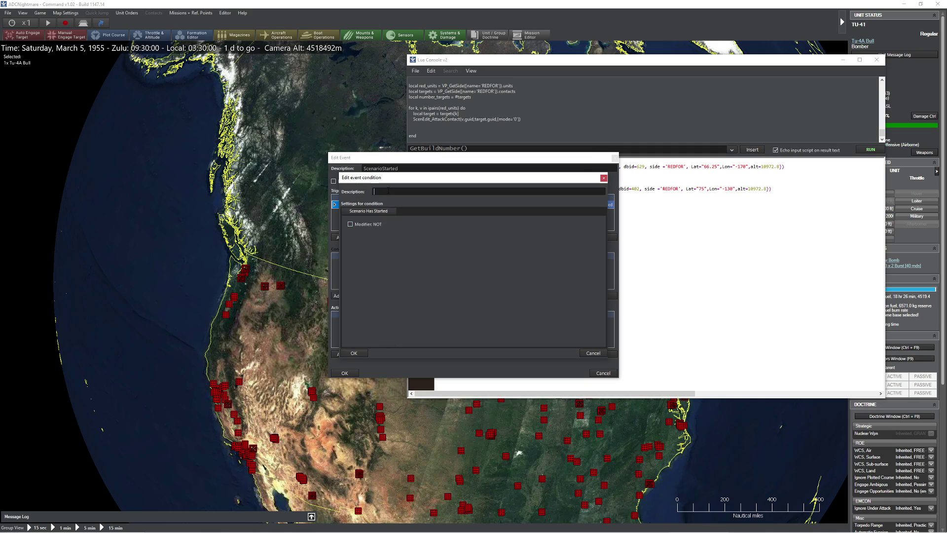
pyautogui.write('Yes!')
pyautogui.click(354, 354)
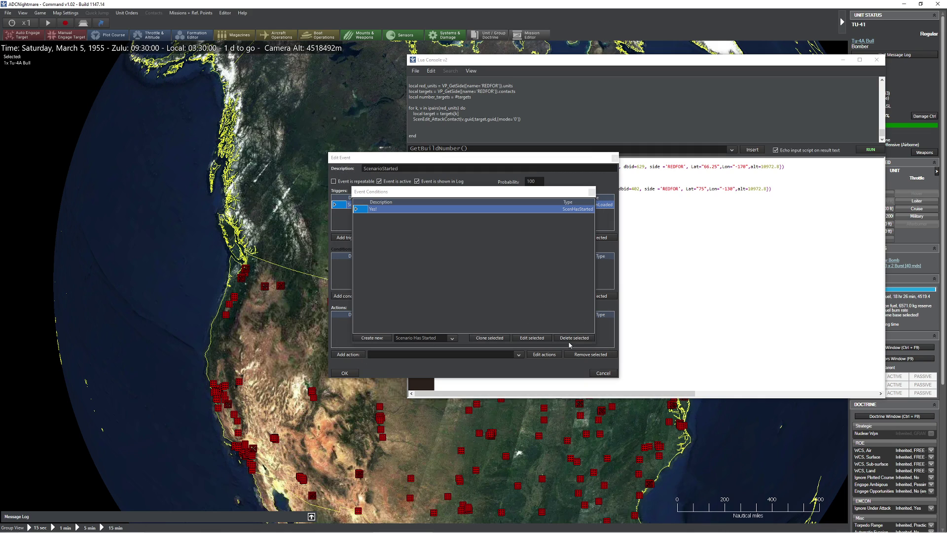
pyautogui.click(592, 192)
pyautogui.click(402, 296)
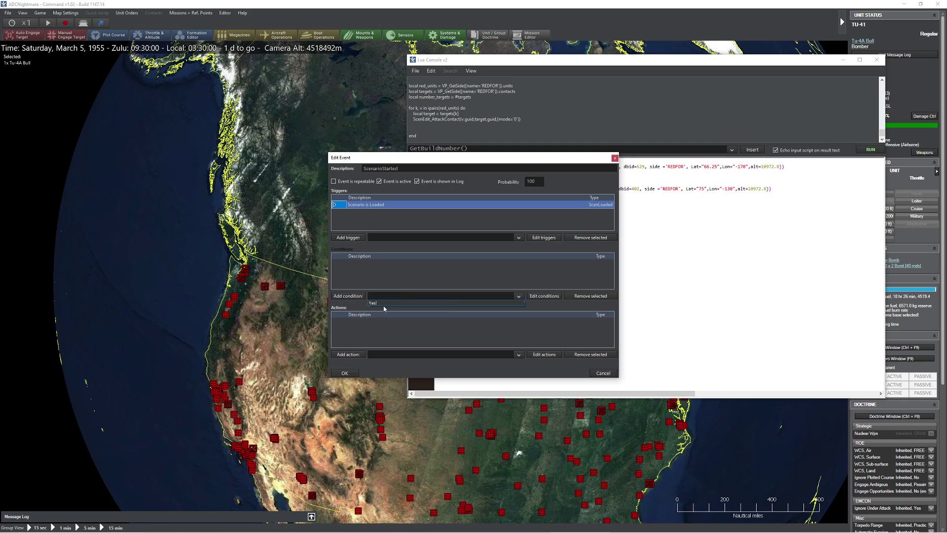
pyautogui.click(384, 303)
pyautogui.click(349, 296)
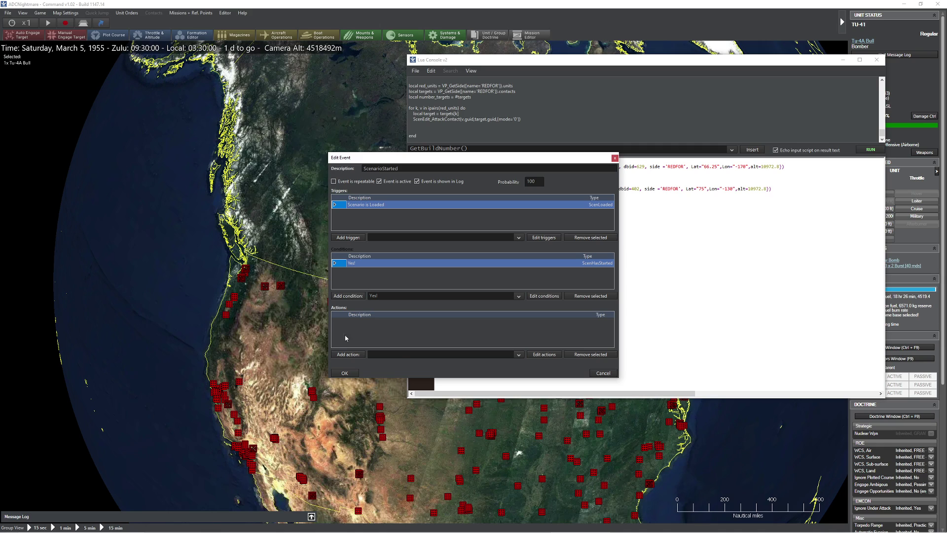
# Create a new Lua script event action with the description "Bombers a go go"
pyautogui.click(403, 355)
pyautogui.click(359, 354)
pyautogui.click(545, 354)
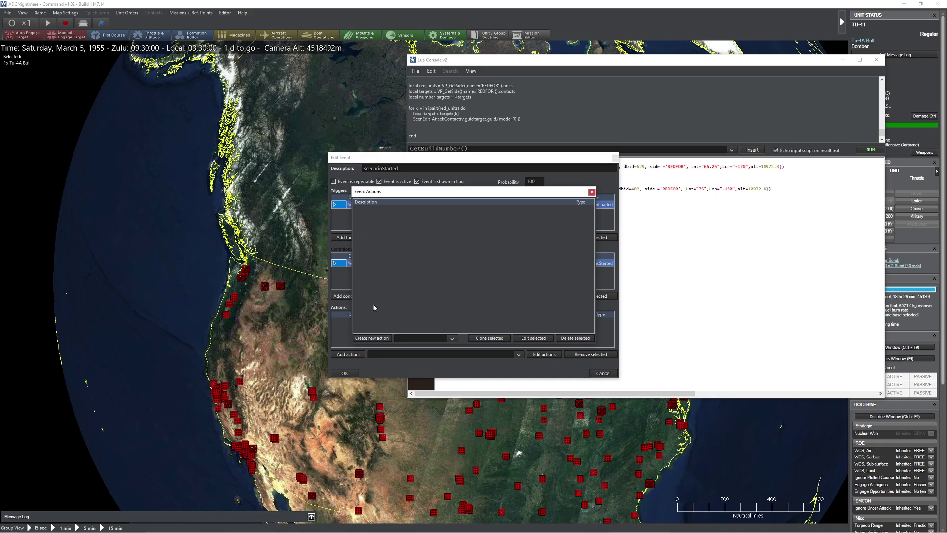
pyautogui.click(412, 341)
pyautogui.click(416, 375)
pyautogui.click(387, 339)
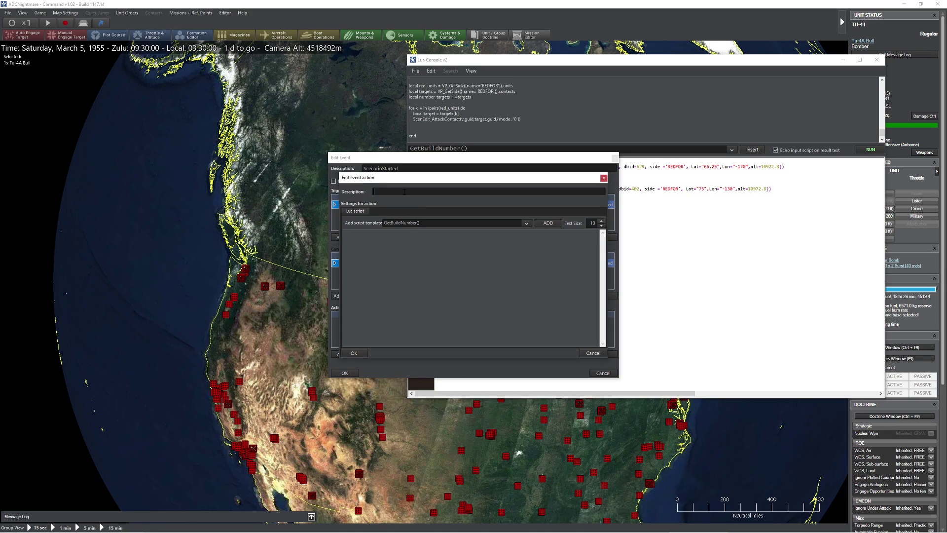
pyautogui.write('Bombers a go go')
# Copy the console code from math.randomseed(os.time()) through the final end into the Bombers a go go action's script
pyautogui.click(713, 201)
pyautogui.moveTo(443, 372); pyautogui.dragTo(422, 261)
pyautogui.hotkey('ctrl', 'c')
pyautogui.click(359, 266)
pyautogui.hotkey('ctrl', 'v')
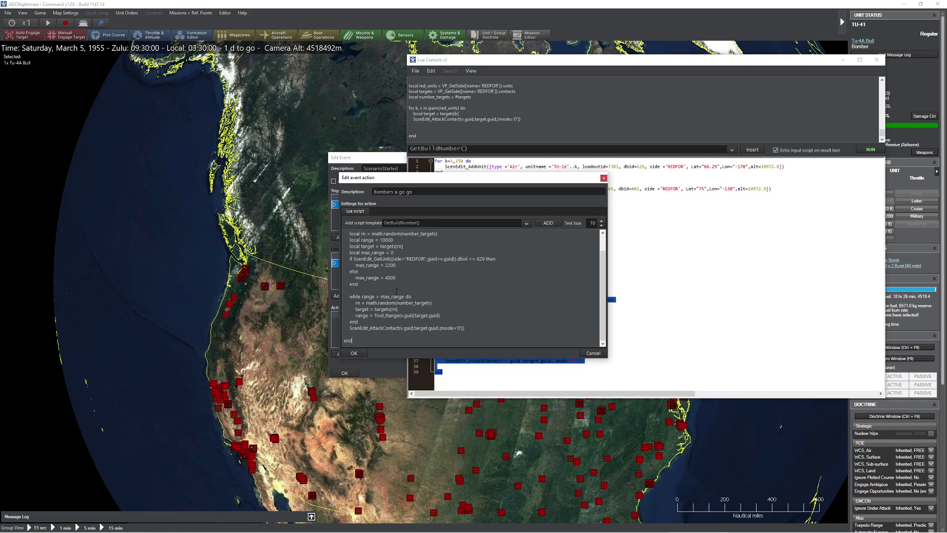
# Save the Bombers a go go Lua script action and close the list of event actions
pyautogui.scroll(1, 398, 292)
pyautogui.scroll(-1, 402, 276)
pyautogui.click(354, 353)
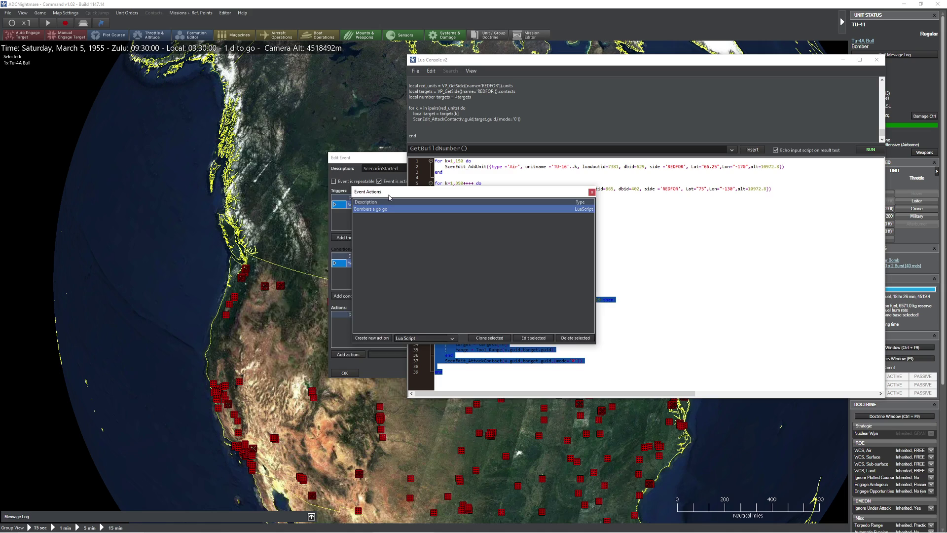
pyautogui.moveTo(390, 197); pyautogui.dragTo(306, 209)
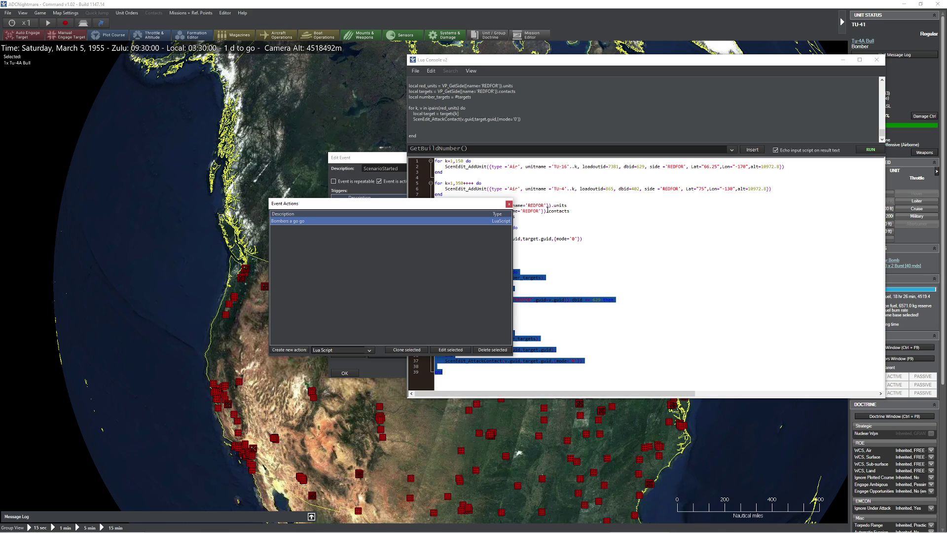
pyautogui.click(509, 204)
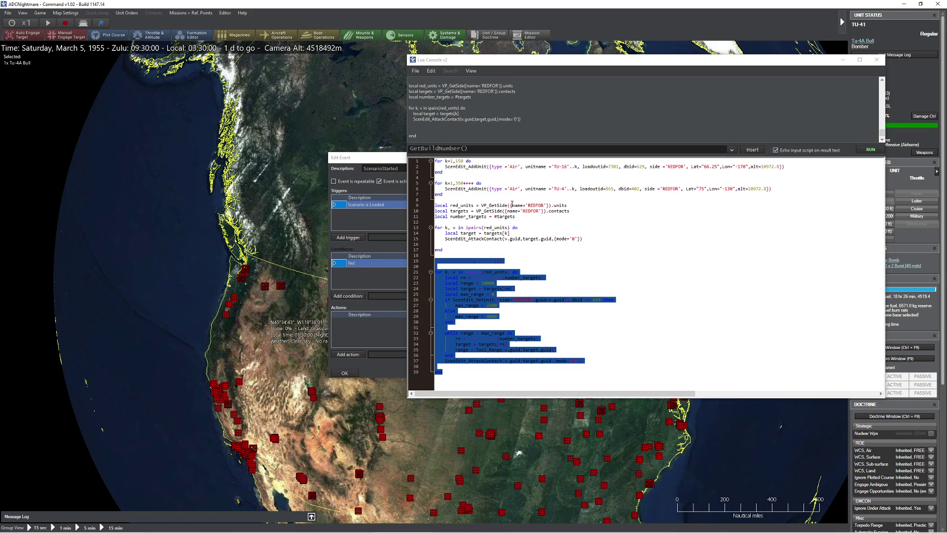
# Close the Lua console, the ScenarioStarted event editor and the events list to return to the map
pyautogui.click(877, 60)
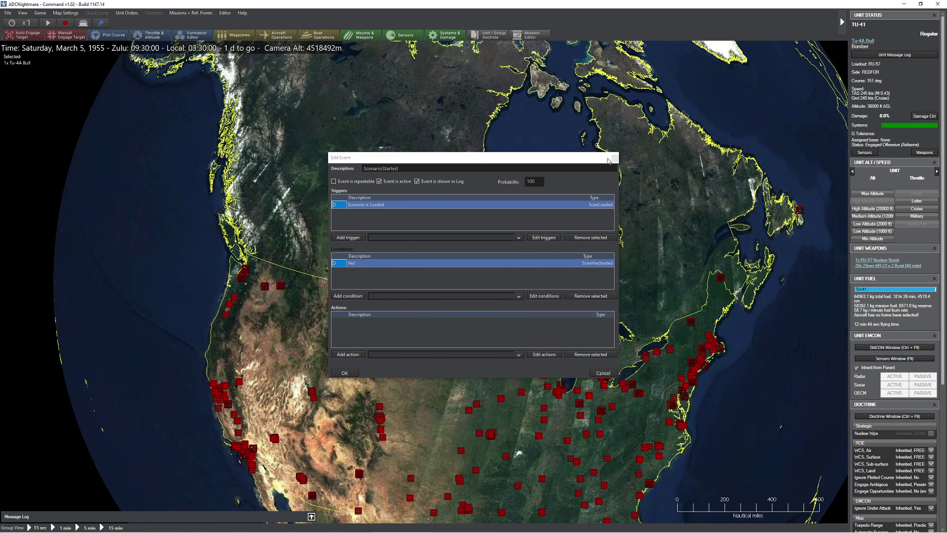
pyautogui.click(614, 157)
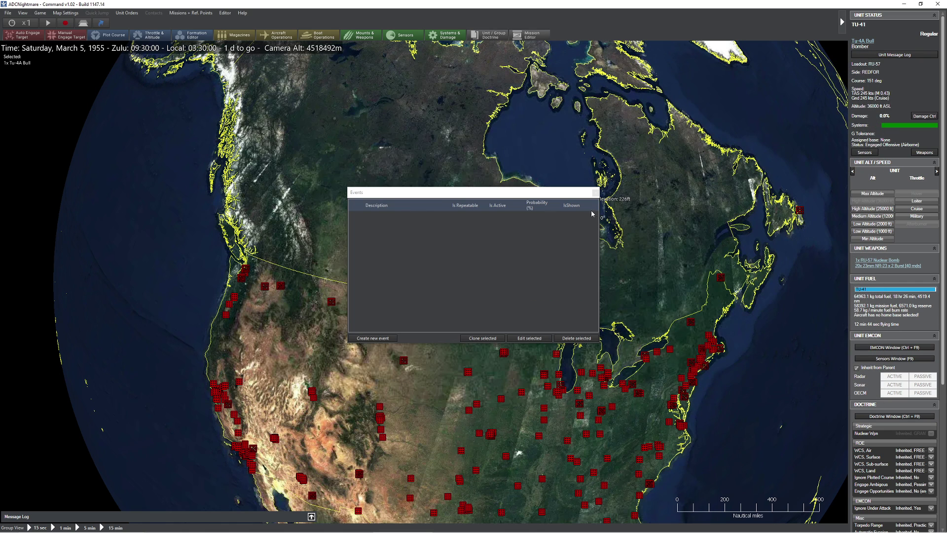
pyautogui.click(595, 192)
pyautogui.moveTo(538, 237); pyautogui.dragTo(450, 365)
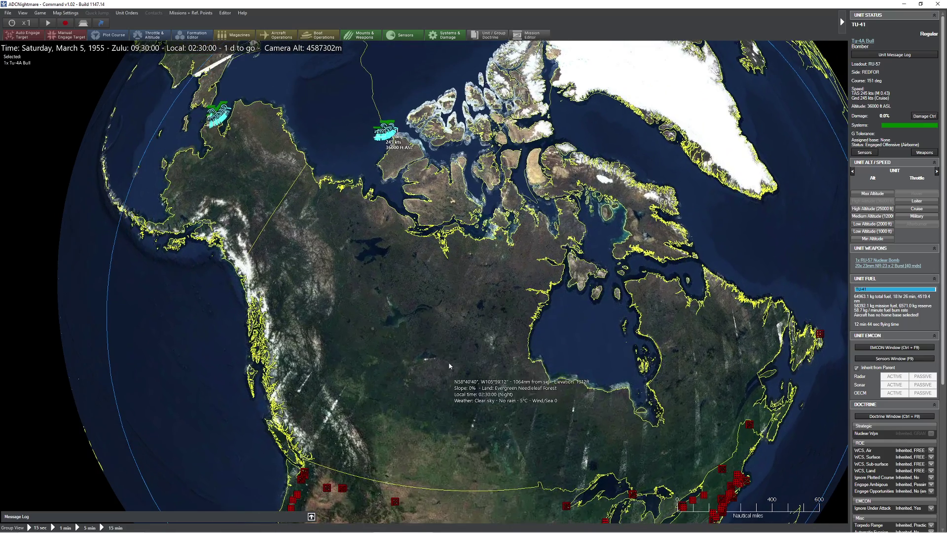
pyautogui.scroll(-5, 449, 345)
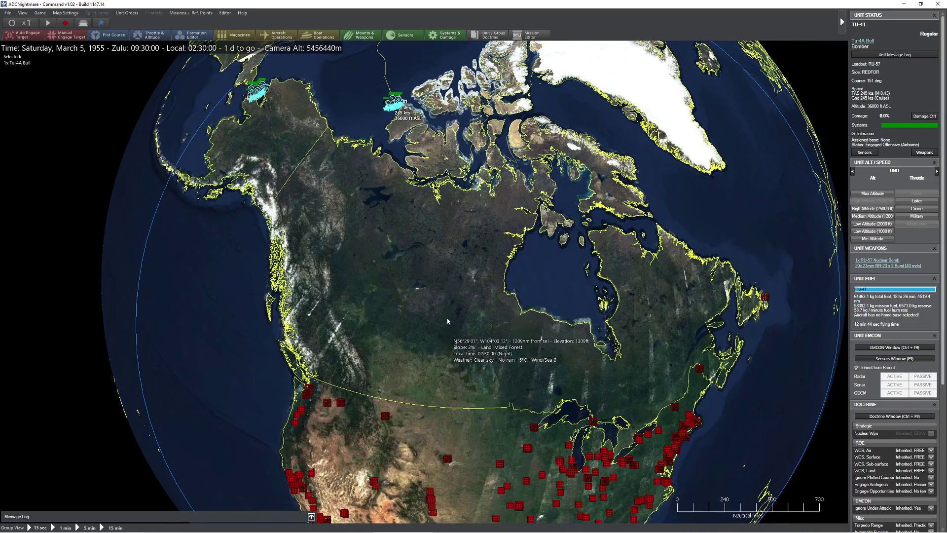
pyautogui.moveTo(448, 322); pyautogui.dragTo(454, 295)
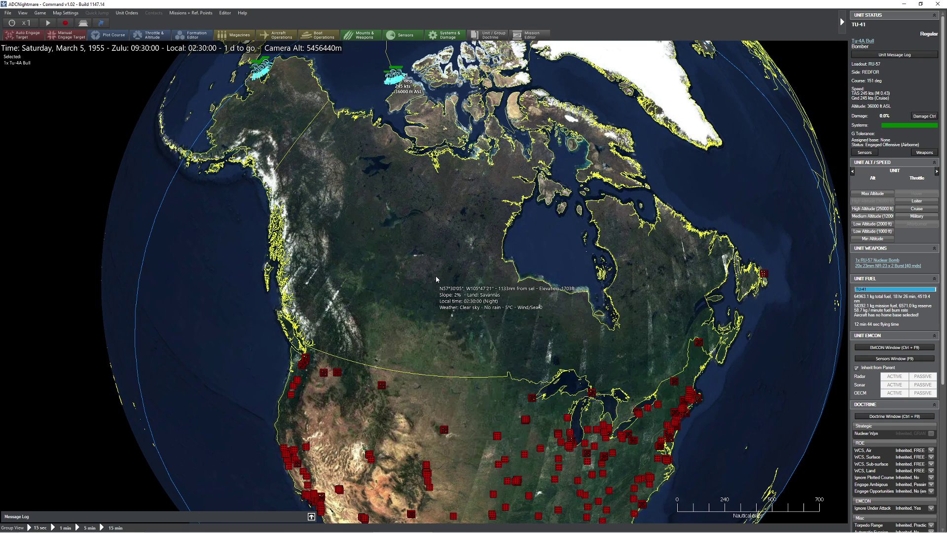
pyautogui.moveTo(437, 278); pyautogui.dragTo(446, 297)
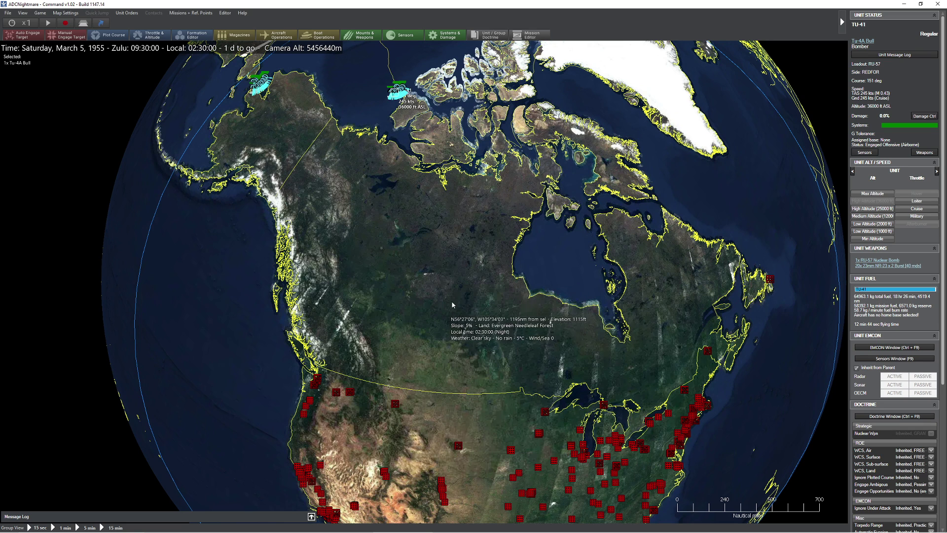
pyautogui.press('Down')
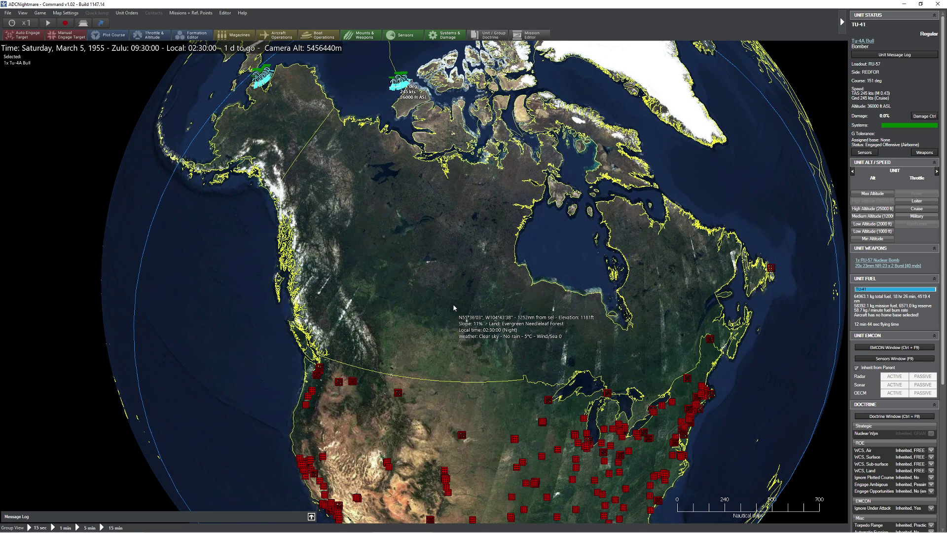